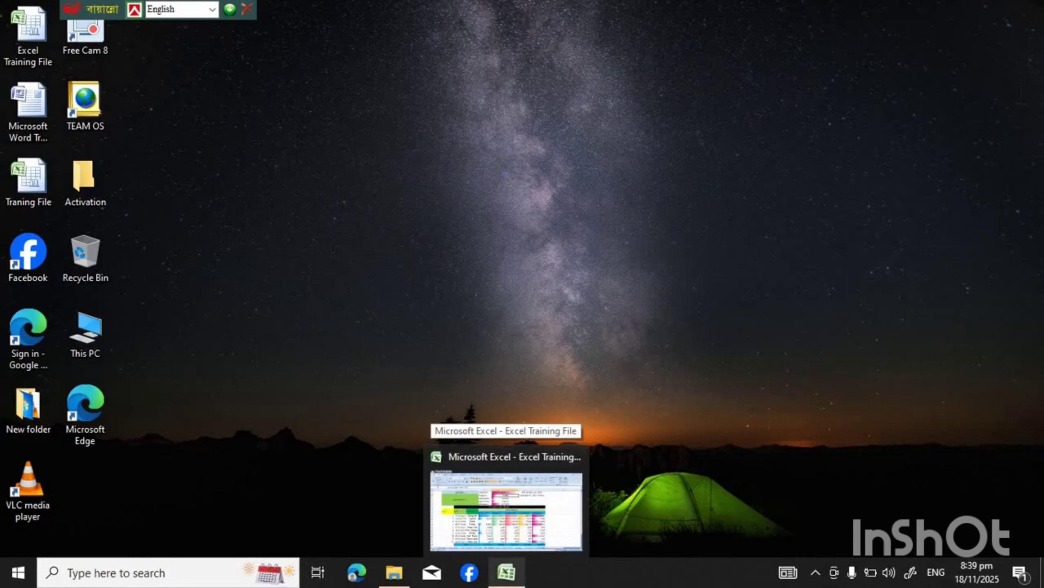
- Switch to the Excel Training File workbook in Excel, view its Data Bars sheet, and open the 17.11.2025 sheet
click(506, 510)
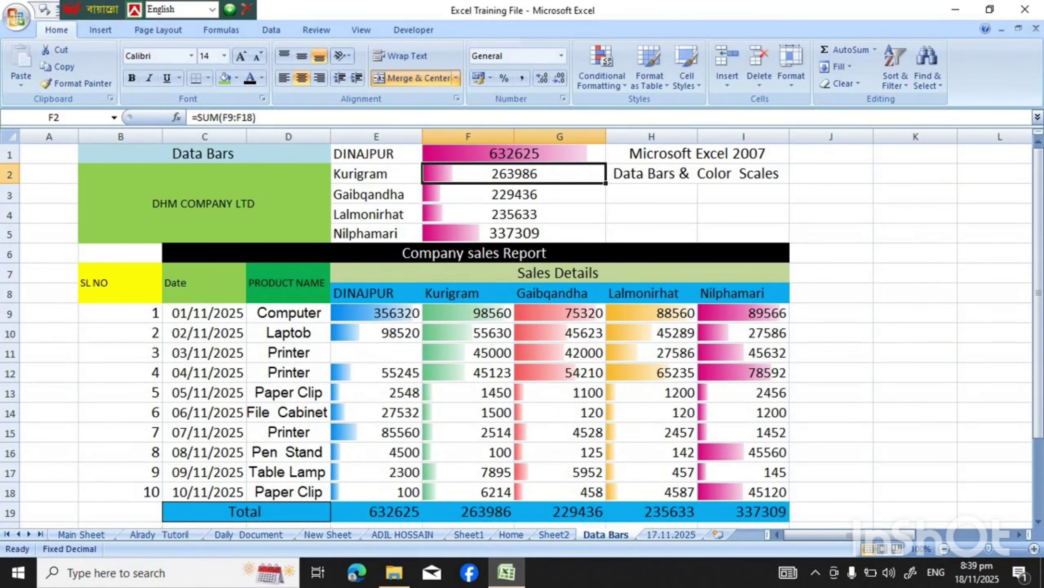
click(475, 252)
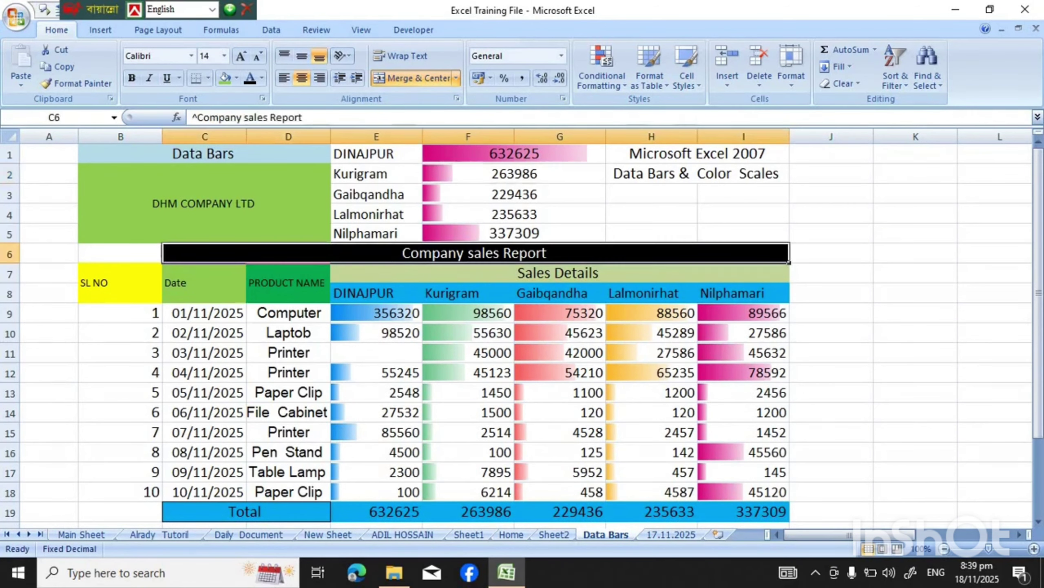
click(651, 333)
click(651, 372)
click(560, 372)
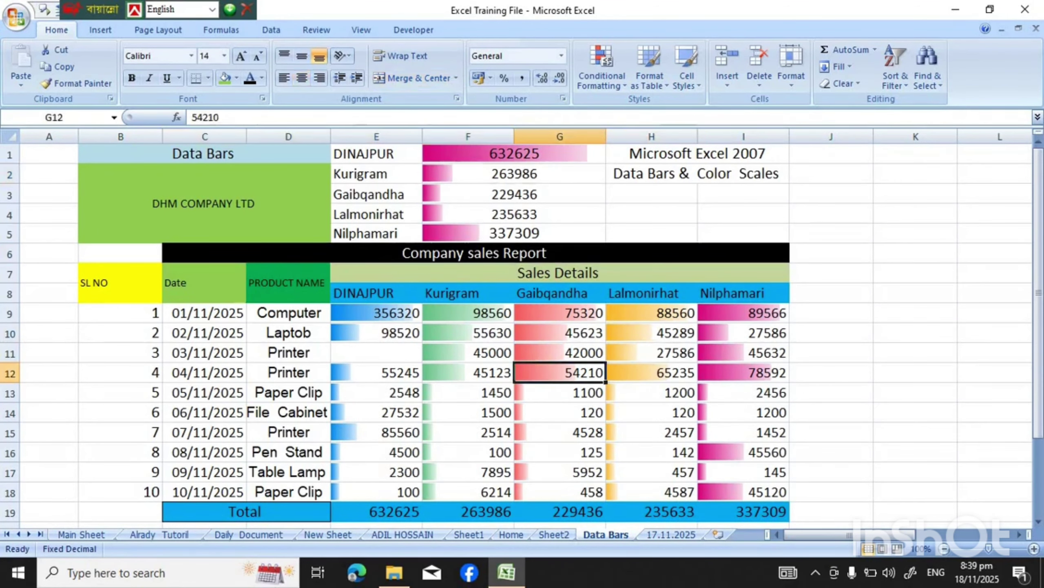
click(671, 534)
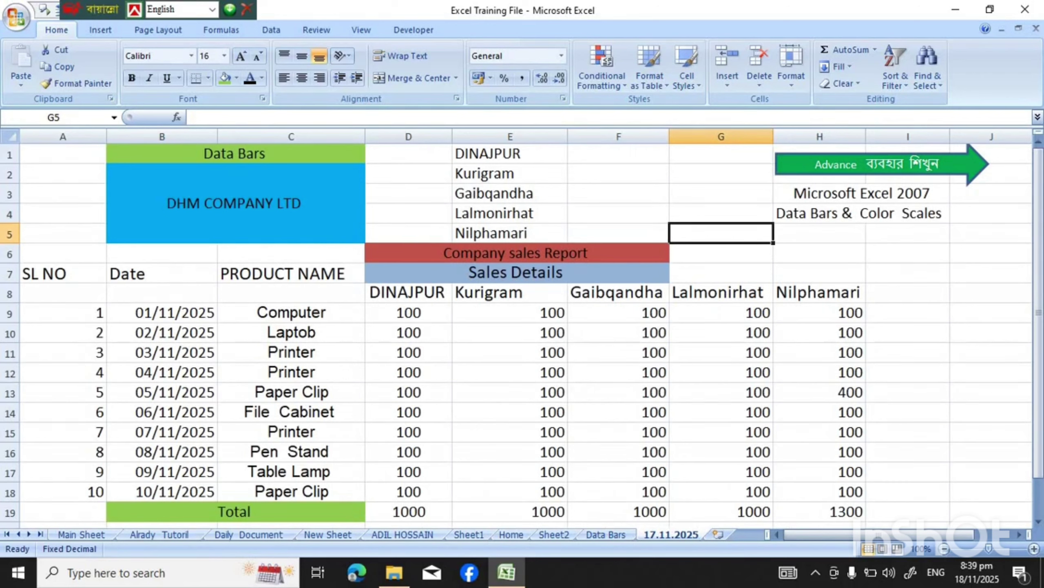
- Unmerge the Data Bars title in B1:C1 and the DHM COMPANY LTD block in B2:C5
click(234, 203)
click(234, 154)
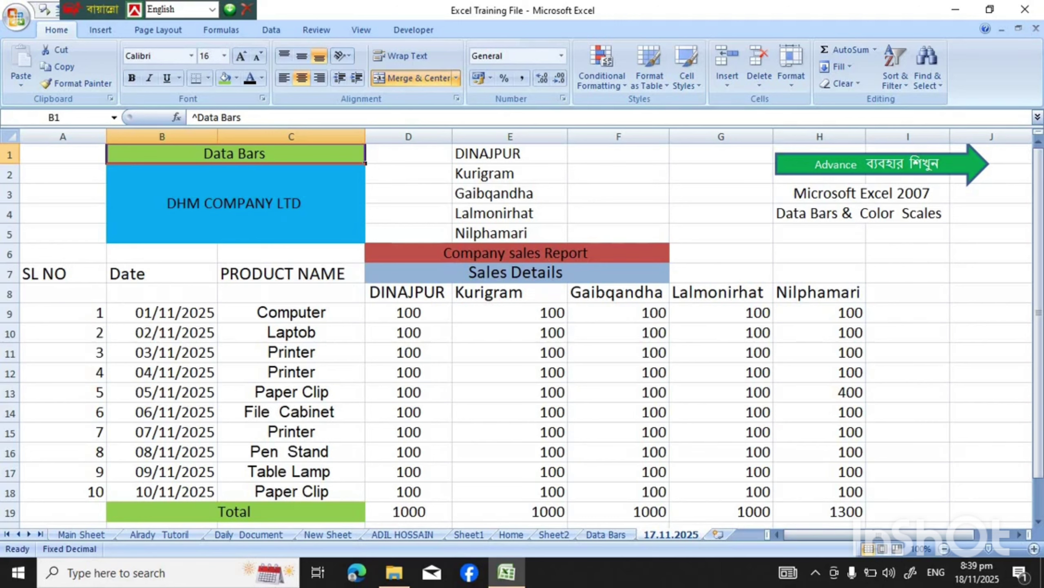
click(234, 203)
click(234, 154)
click(411, 78)
key(Down)
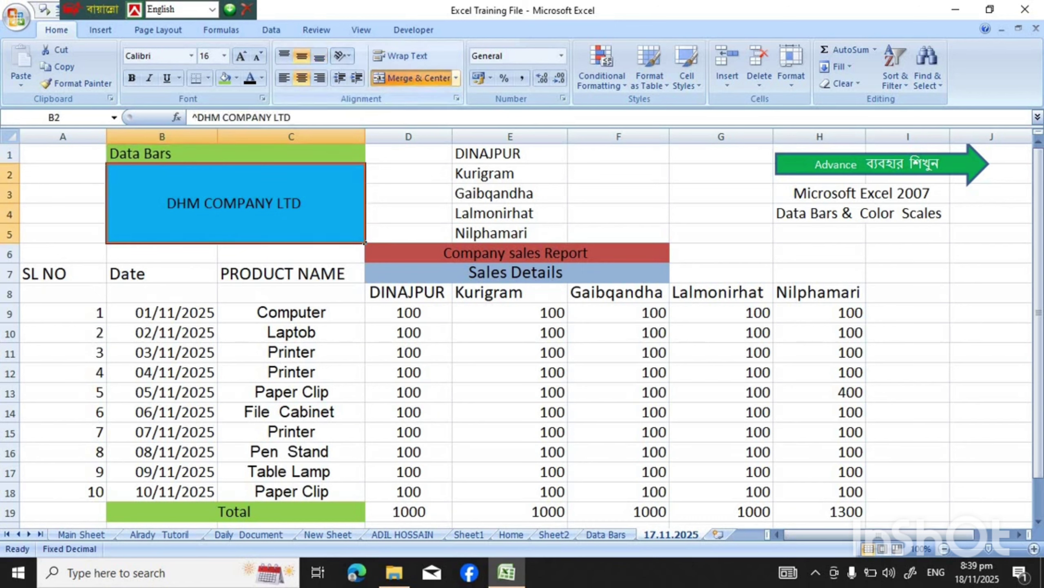
click(416, 78)
- Unmerge the Company sales Report and Sales Details headings in D6:F7 and the Total label in B19:C19
drag(409, 252, 619, 273)
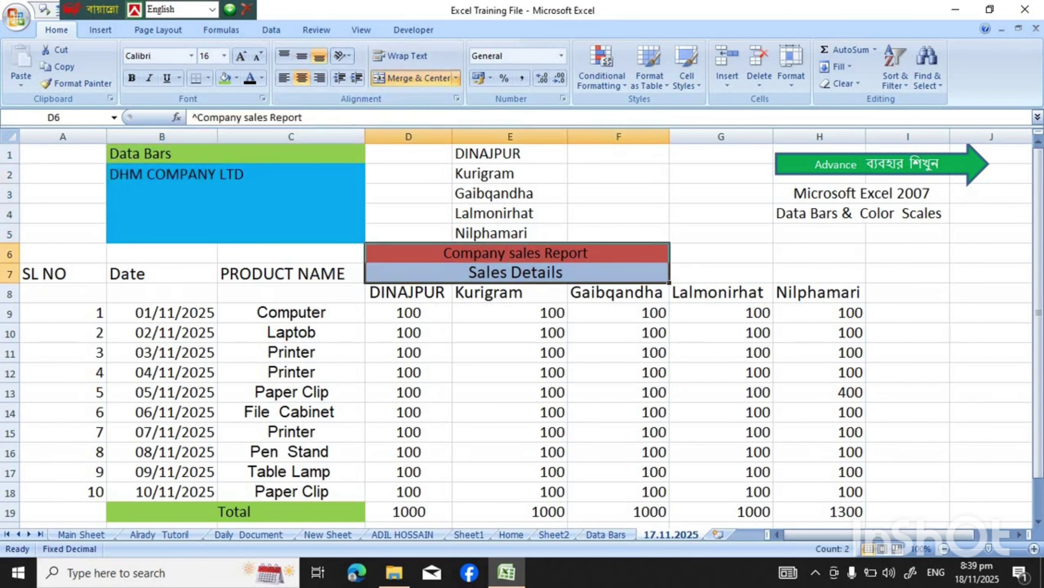
click(415, 78)
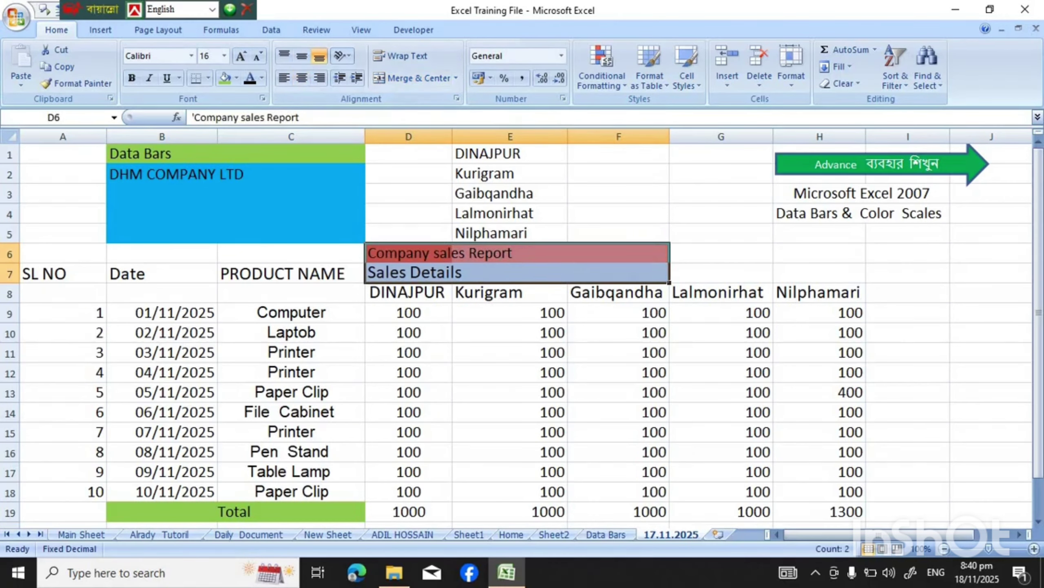
click(255, 511)
click(415, 78)
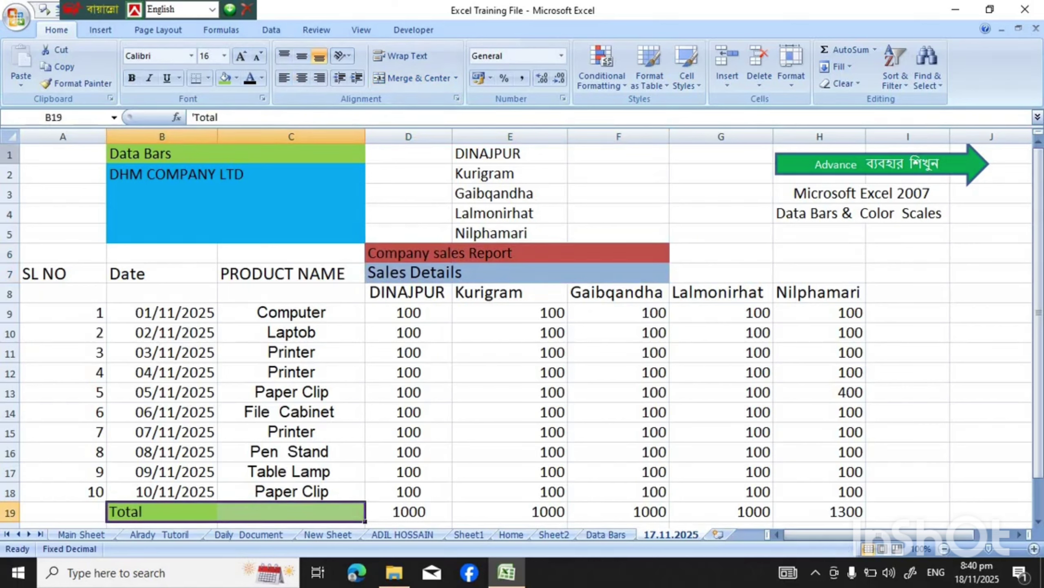
- Remove the fill colour from all cells in columns B to G by applying No Fill
drag(162, 154, 722, 524)
click(237, 78)
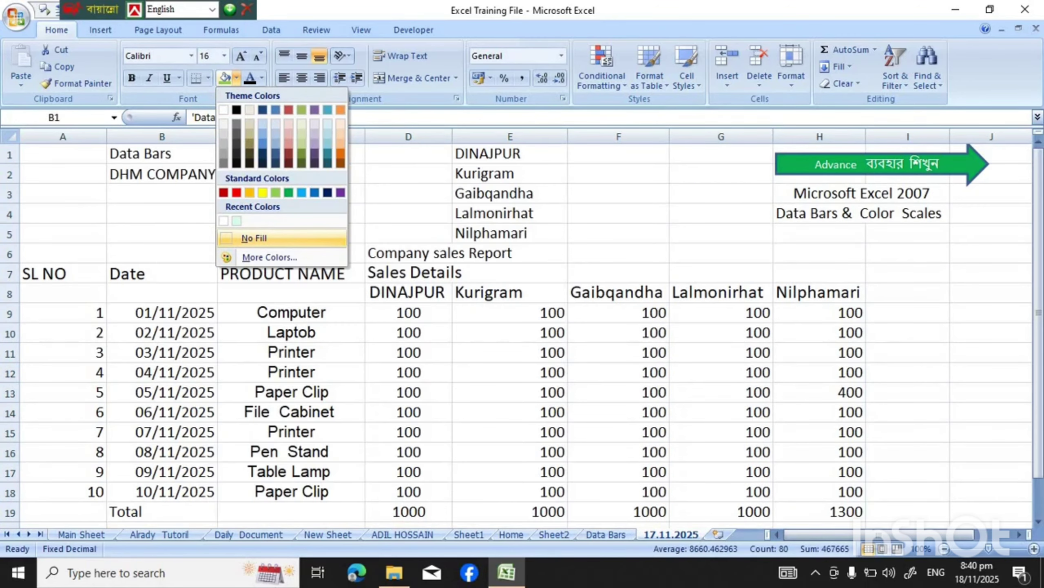
click(282, 238)
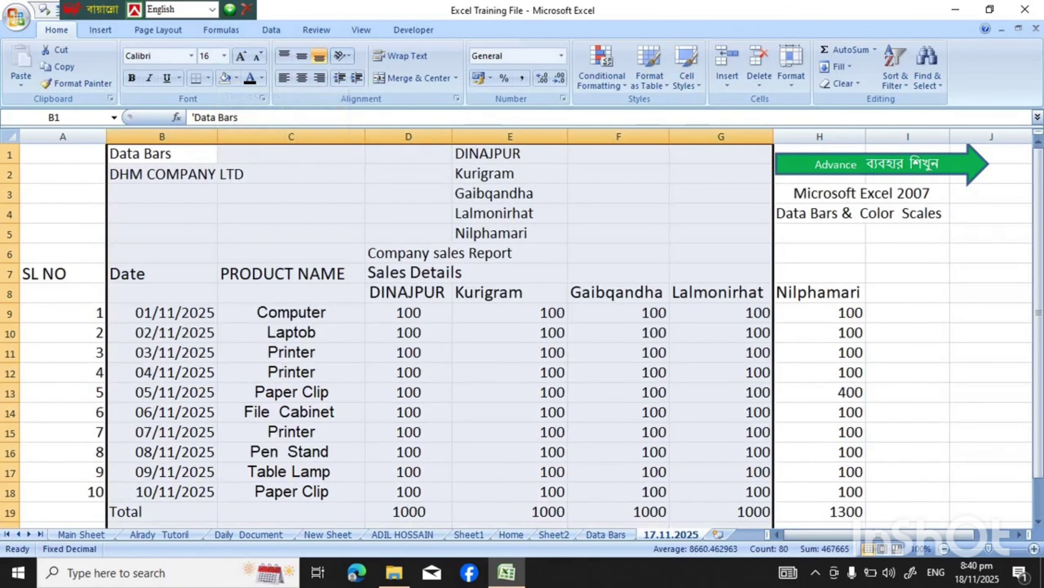
click(618, 213)
click(721, 213)
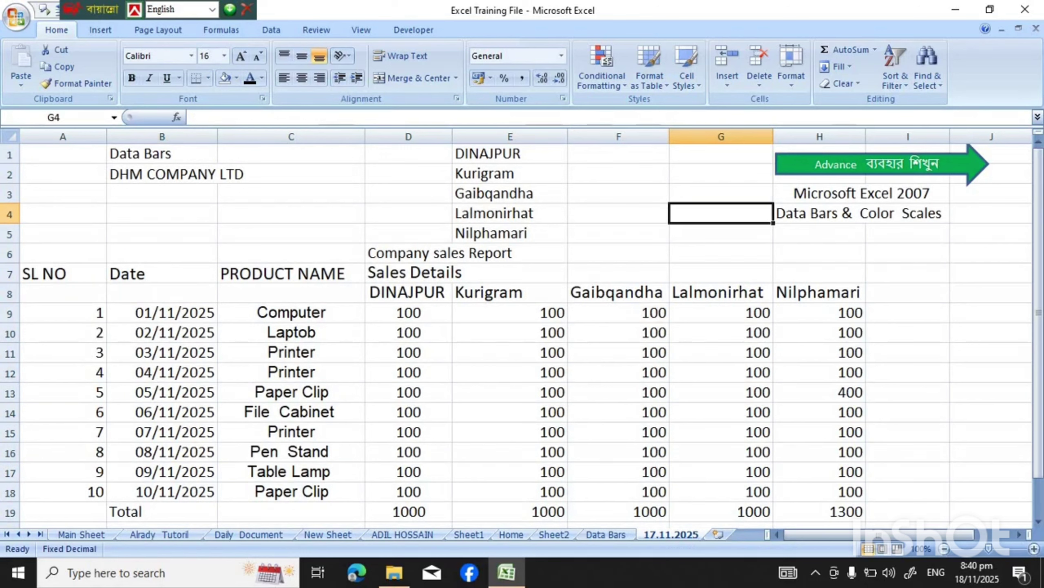
- Merge and center the Data Bars title across B1:C1 and DHM COMPANY LTD across B2:C2
drag(162, 153, 291, 153)
click(291, 153)
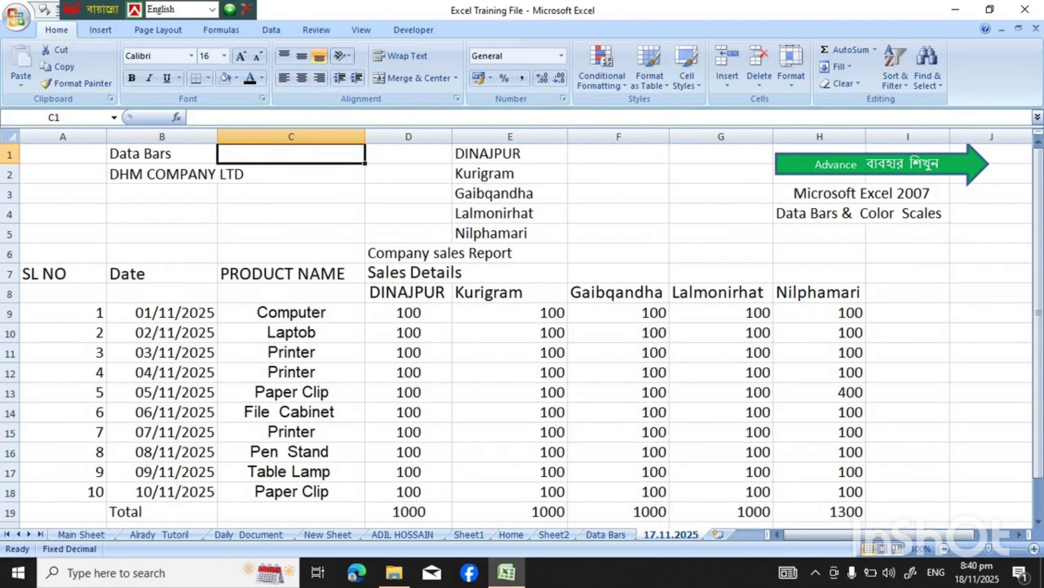
drag(162, 153, 291, 153)
click(415, 78)
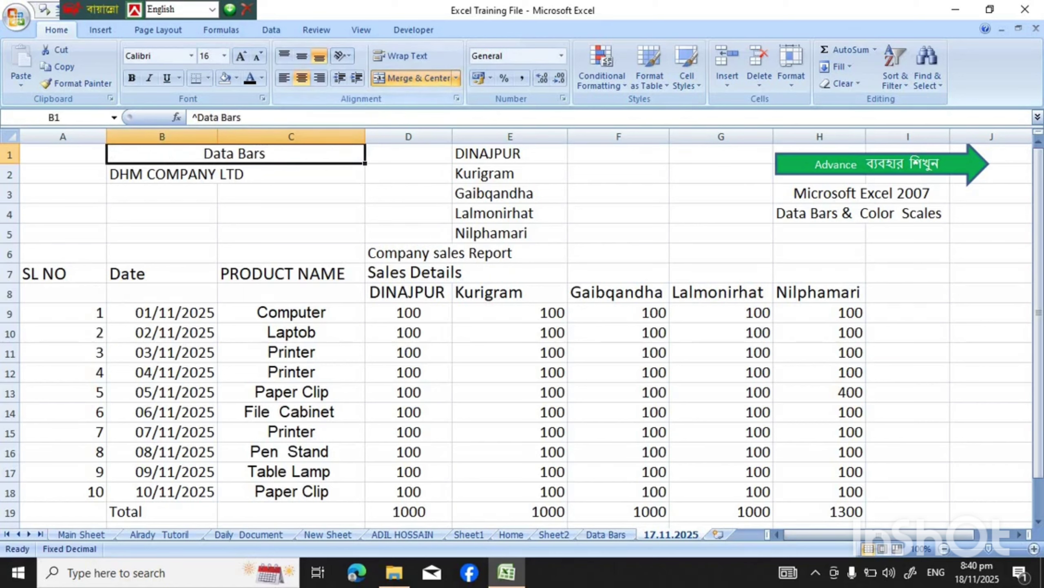
drag(162, 174, 291, 174)
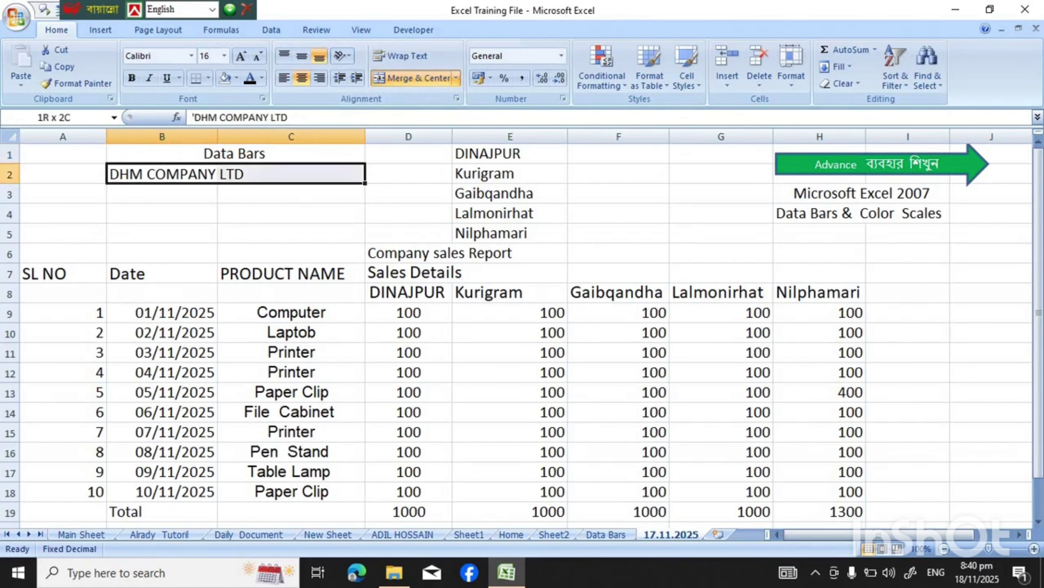
click(415, 78)
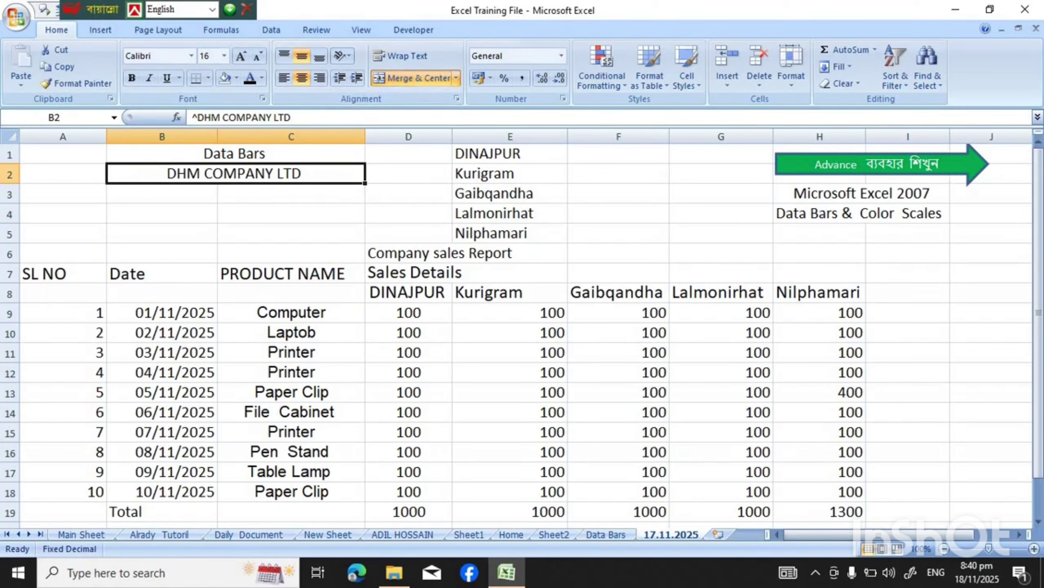
- Merge and center Company sales Report across D6:E6 and Sales Details across D7:F7
drag(409, 253, 510, 253)
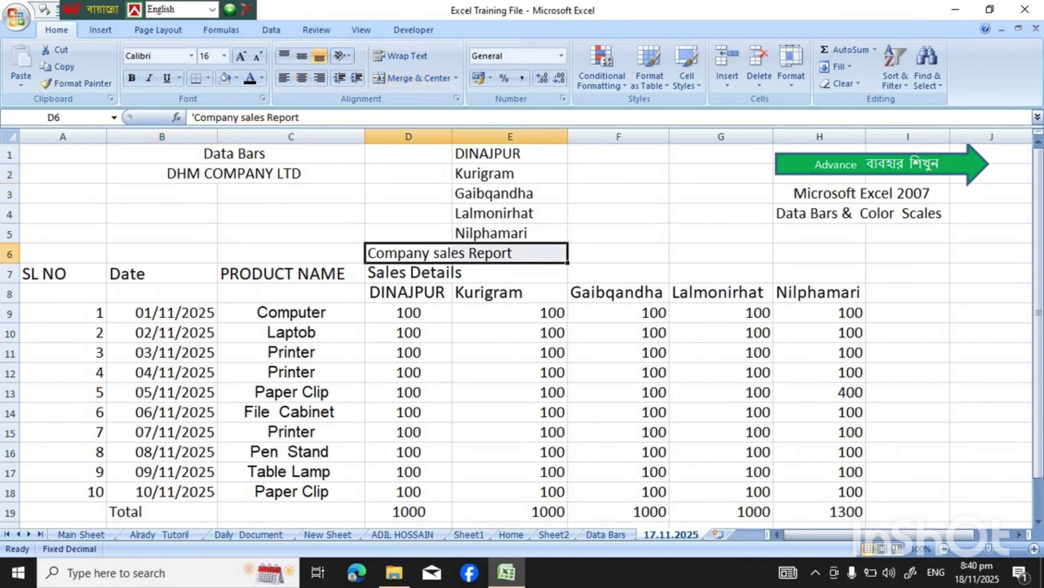
click(415, 78)
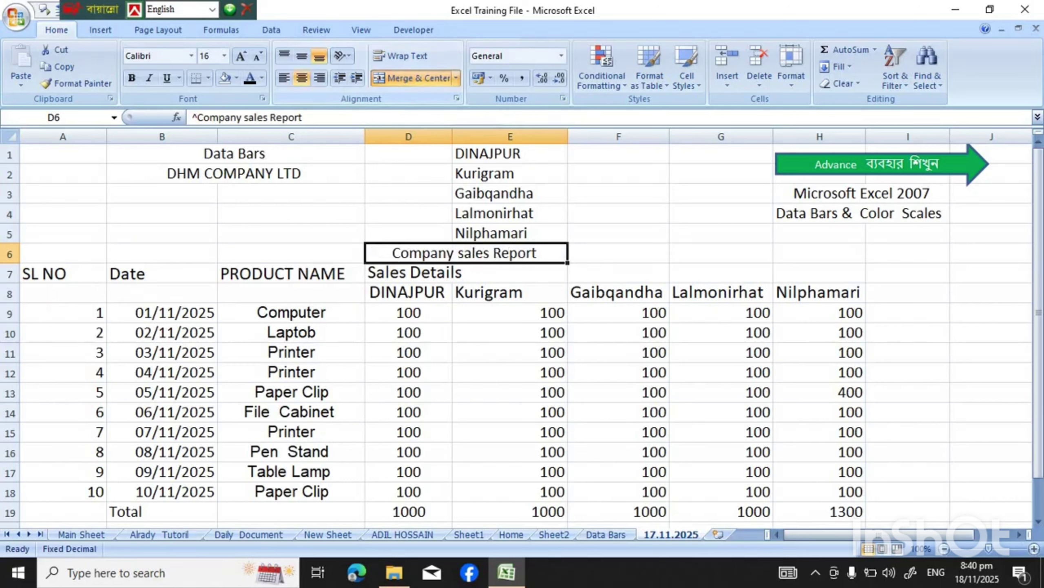
drag(408, 272, 662, 272)
click(416, 78)
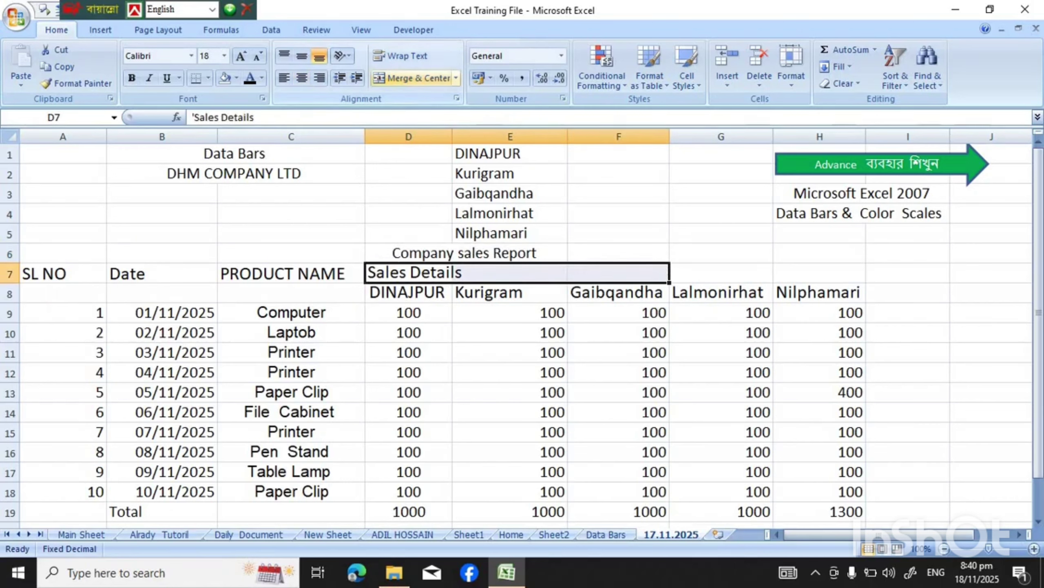
click(415, 78)
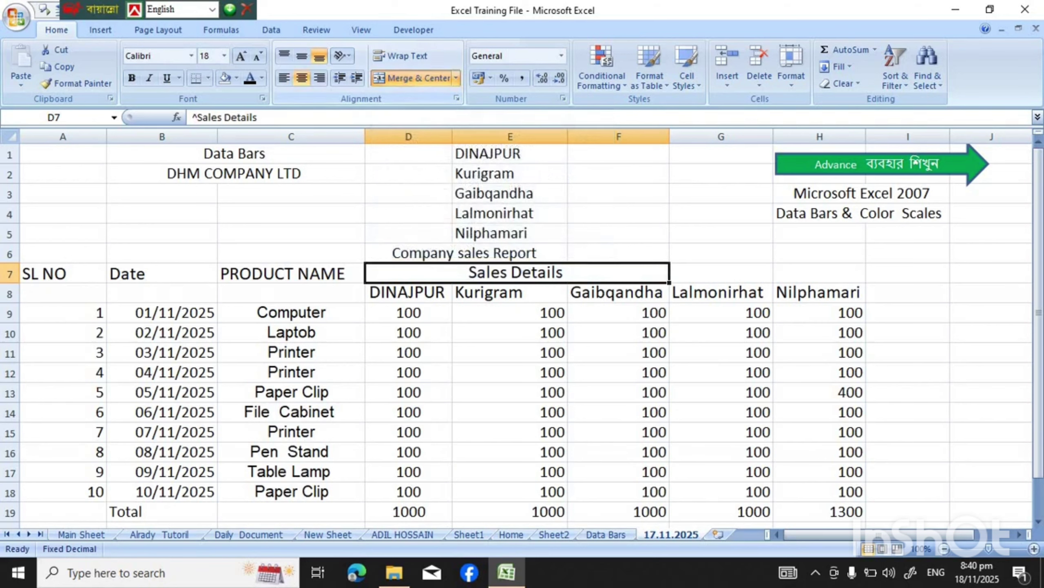
click(619, 212)
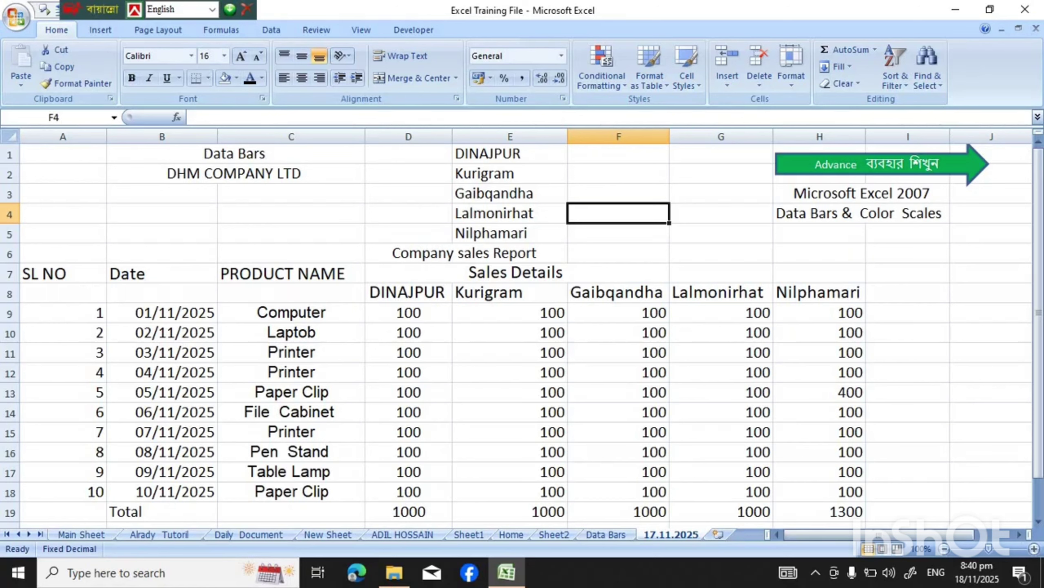
- Merge and center the SL NO, Date and PRODUCT NAME headers, each across rows 7 and 8 of its own column
drag(63, 273, 62, 292)
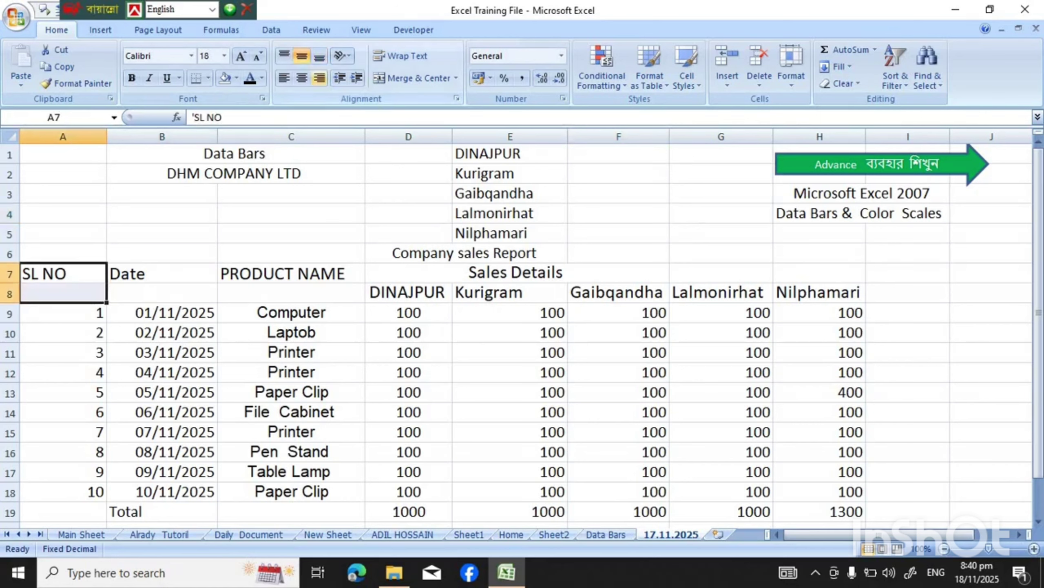
click(415, 78)
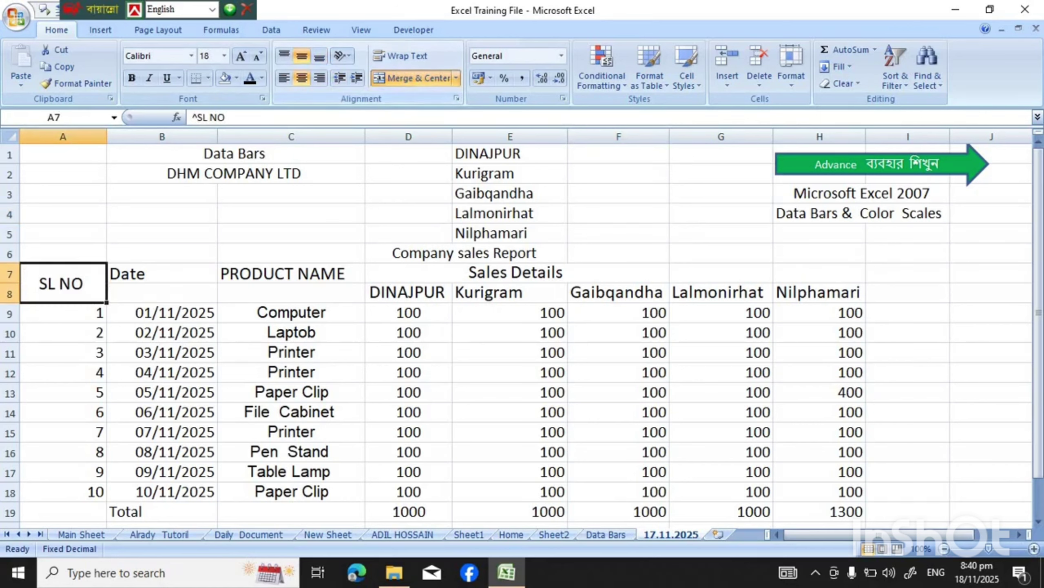
click(162, 274)
drag(161, 274, 162, 293)
click(415, 78)
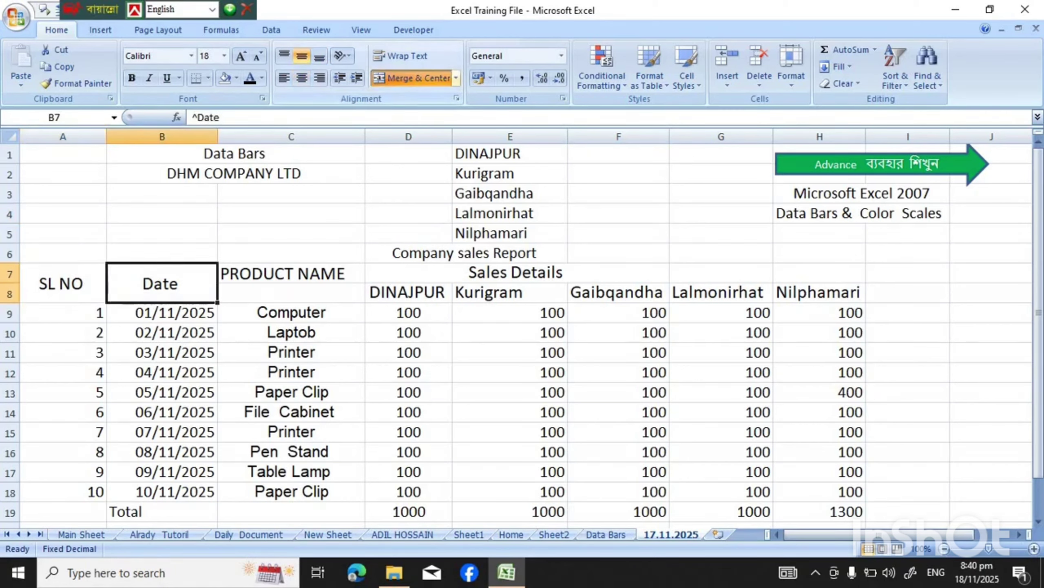
drag(291, 273, 291, 293)
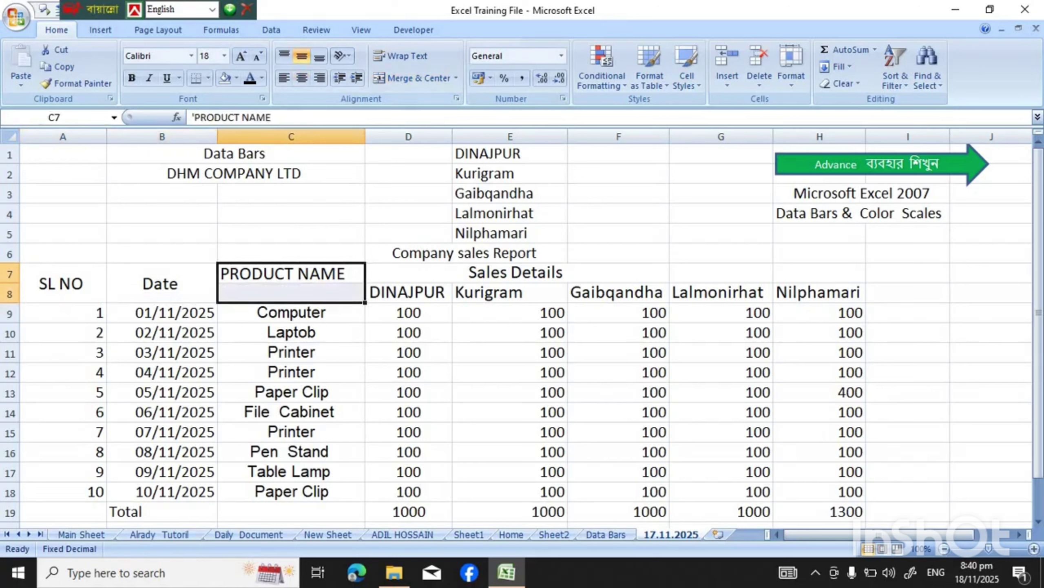
click(415, 78)
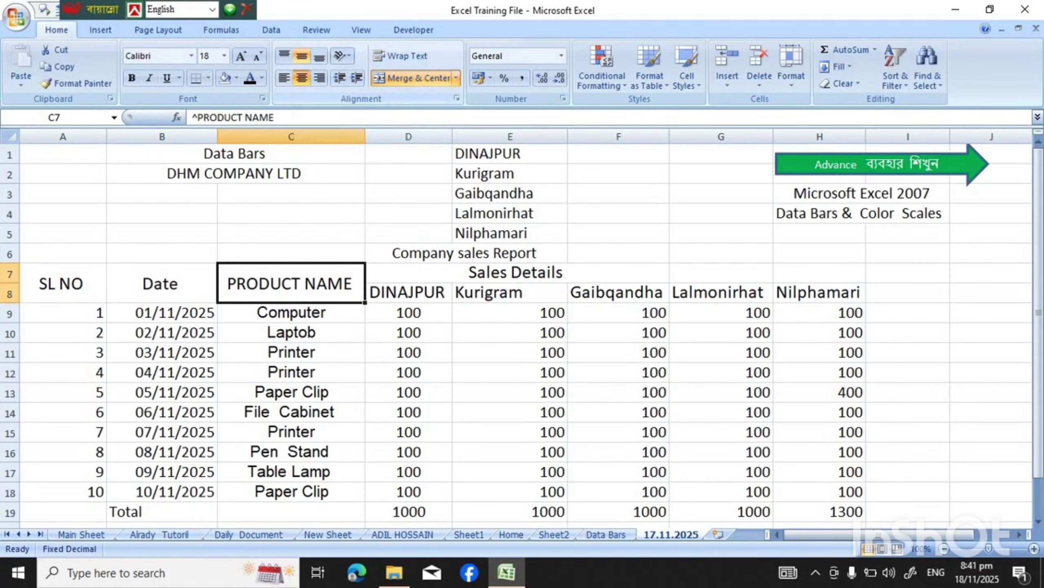
- Left-align and bottom-align the merged SL NO, Date and PRODUCT NAME headers in A7:C8
click(302, 78)
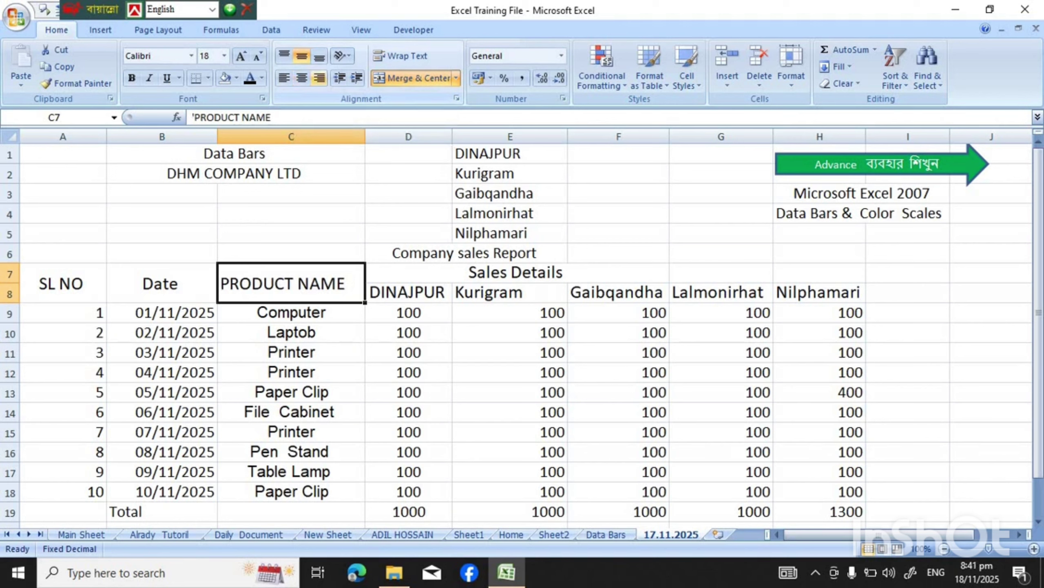
click(162, 283)
drag(61, 283, 162, 283)
click(284, 78)
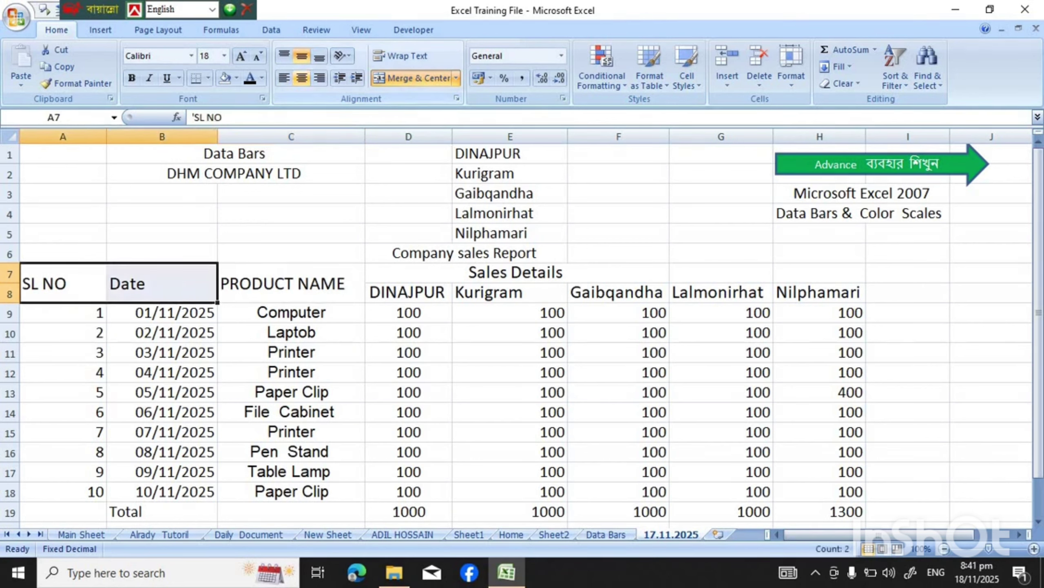
click(319, 56)
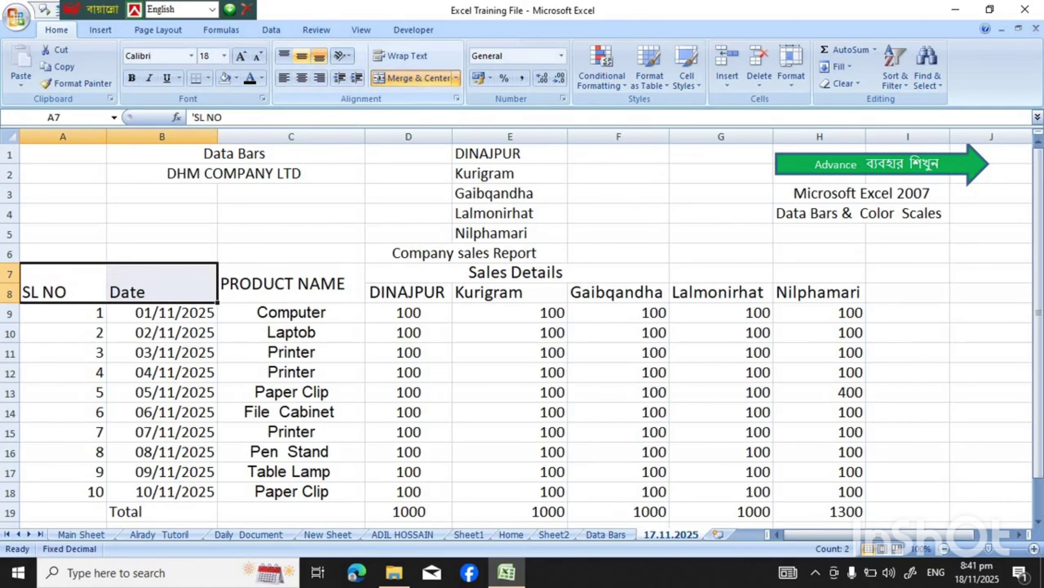
click(291, 283)
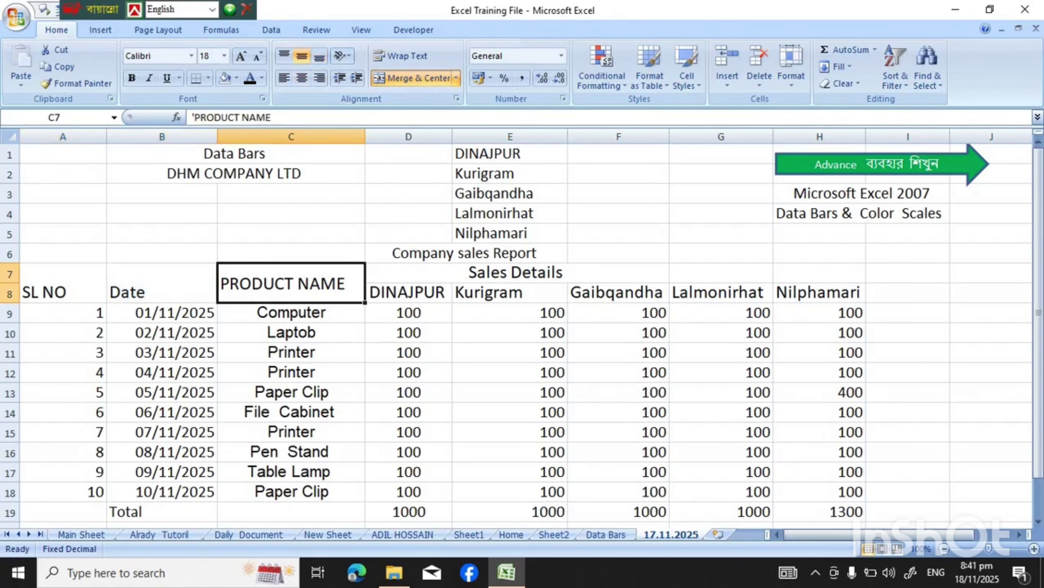
drag(62, 283, 291, 283)
click(301, 78)
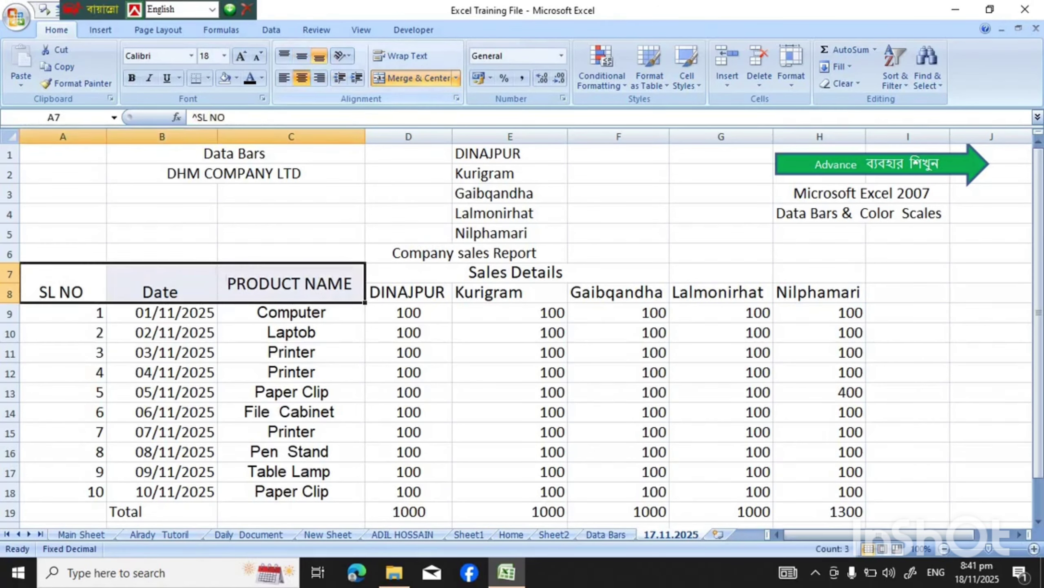
click(283, 78)
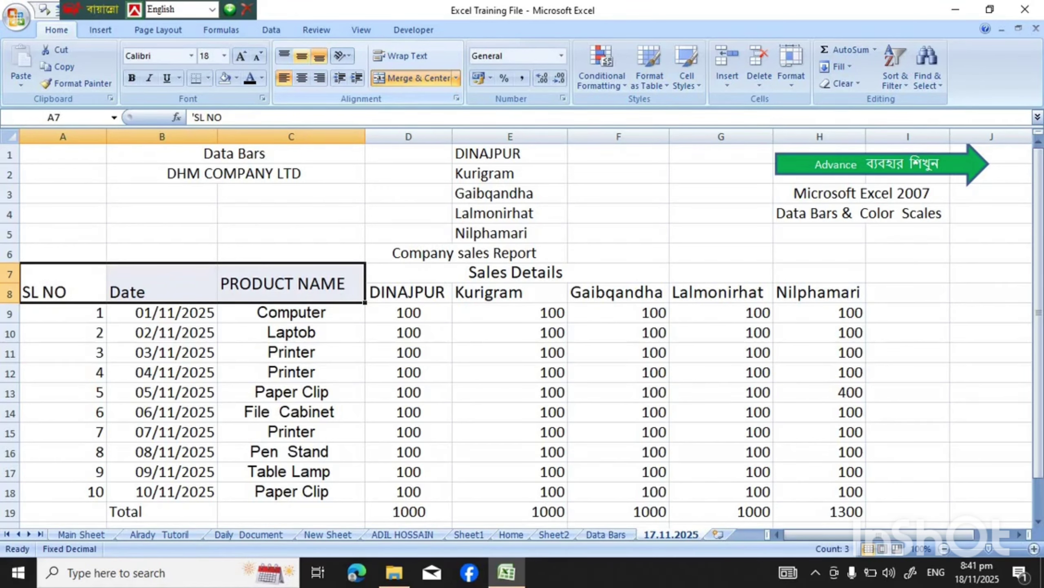
click(302, 56)
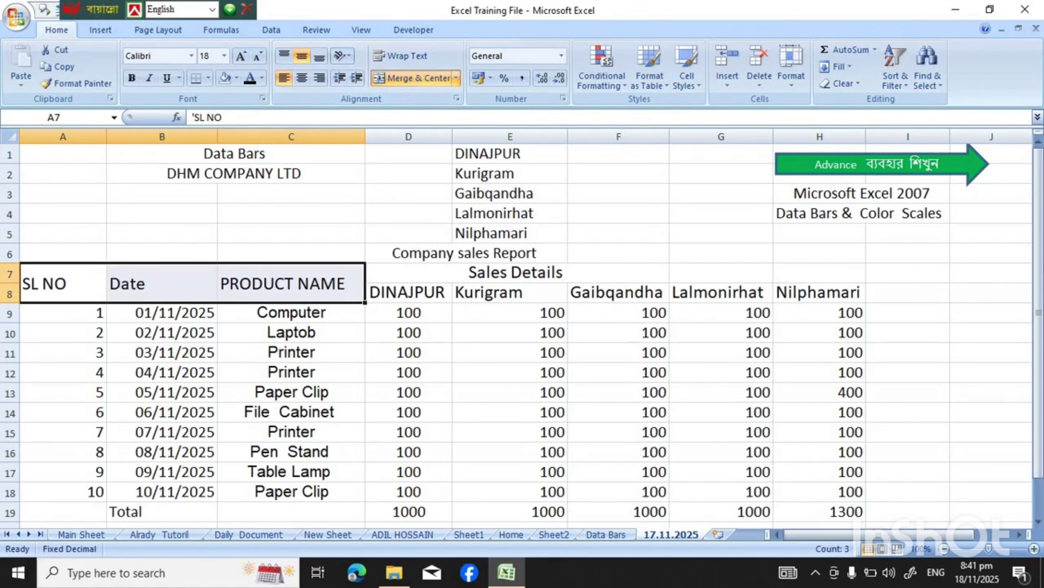
click(319, 55)
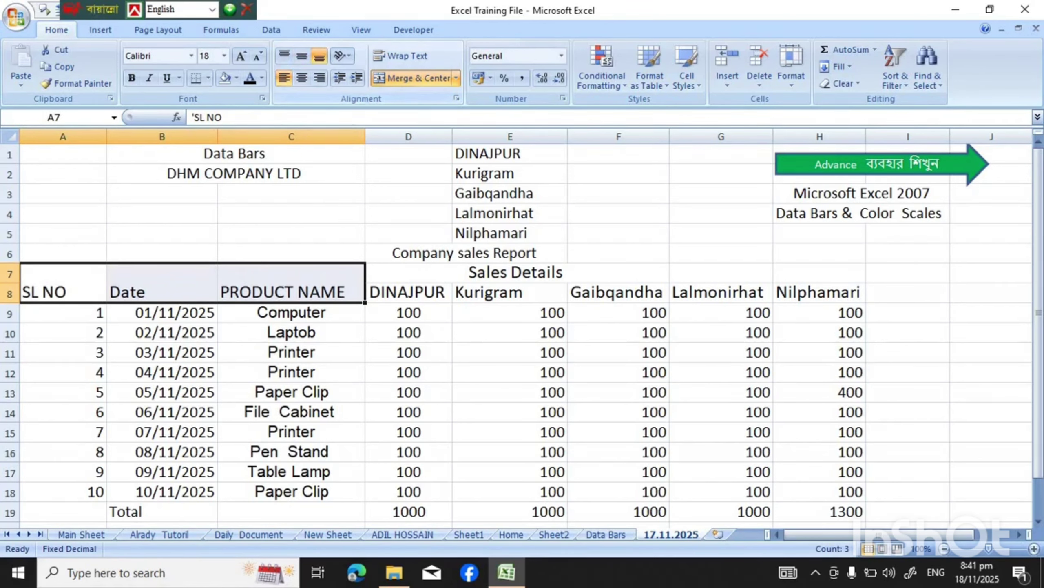
click(721, 233)
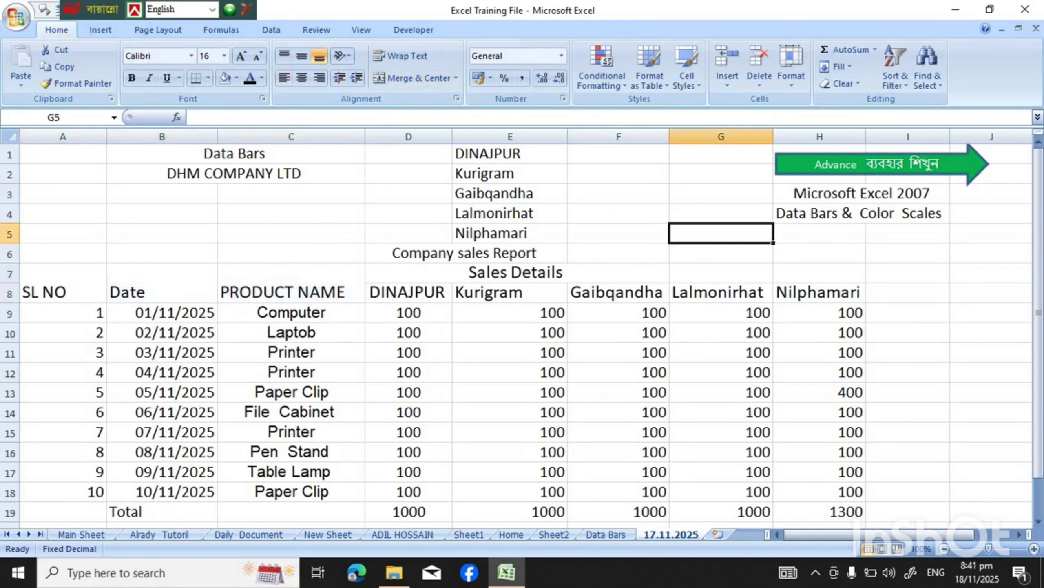
- Fill the merged SL NO, Date and PRODUCT NAME headers in A7:C8 with light blue
drag(61, 274, 288, 292)
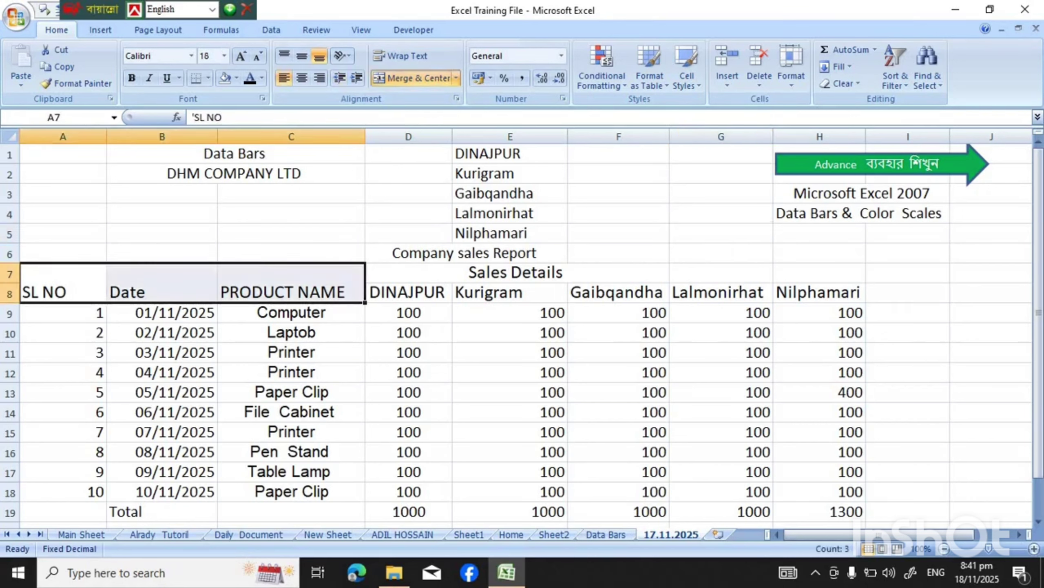
click(237, 78)
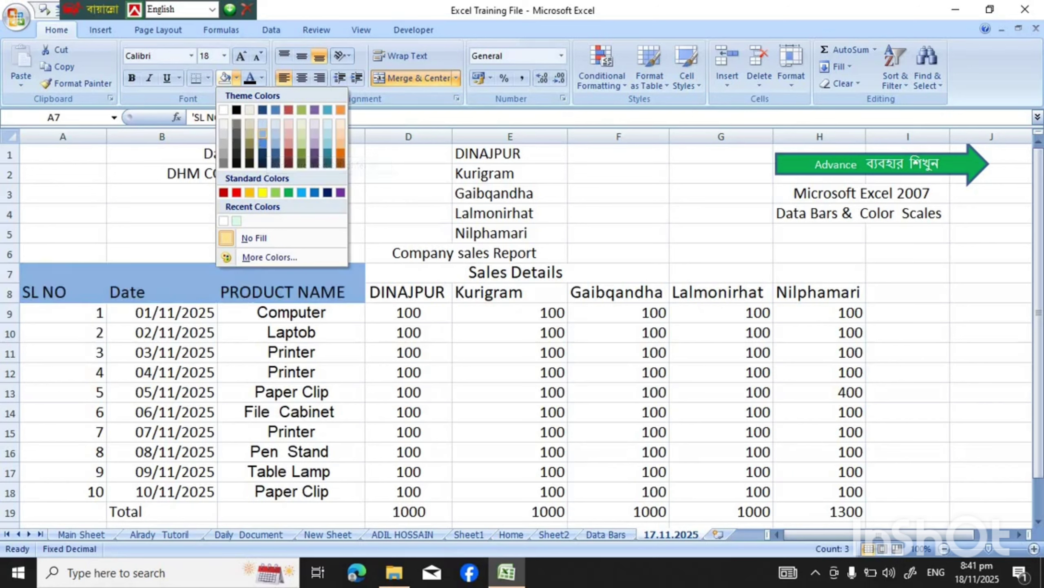
click(262, 133)
click(510, 352)
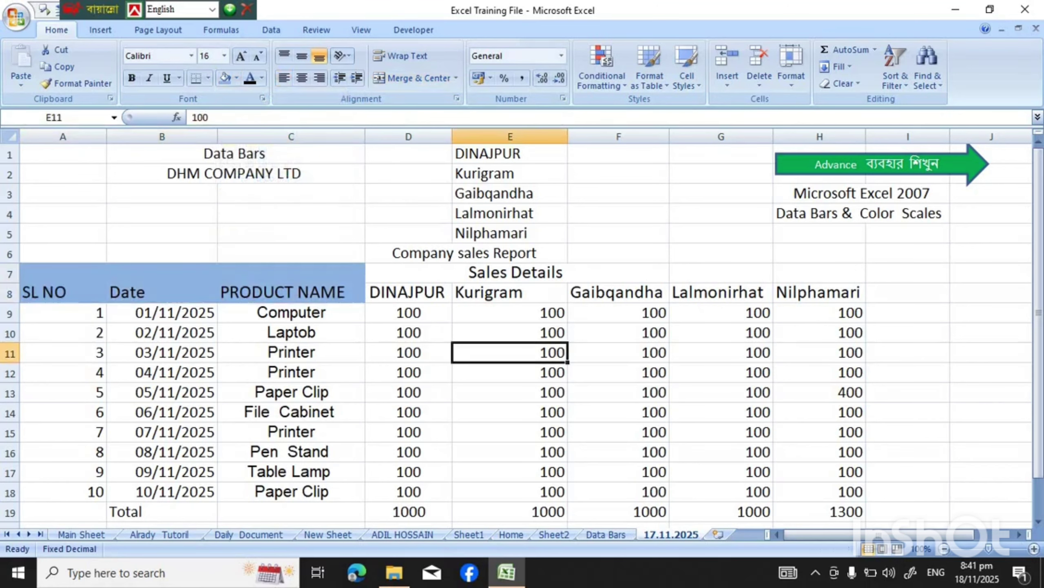
- Fill the district headers DINAJPUR through Nilphamari in D8:H8 with standard green
drag(407, 273, 839, 293)
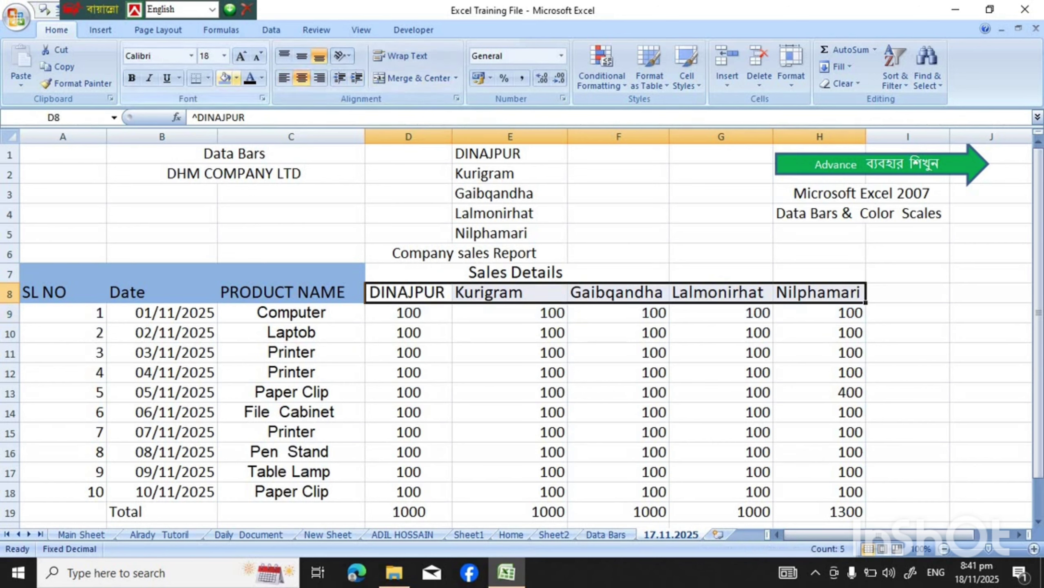
click(237, 77)
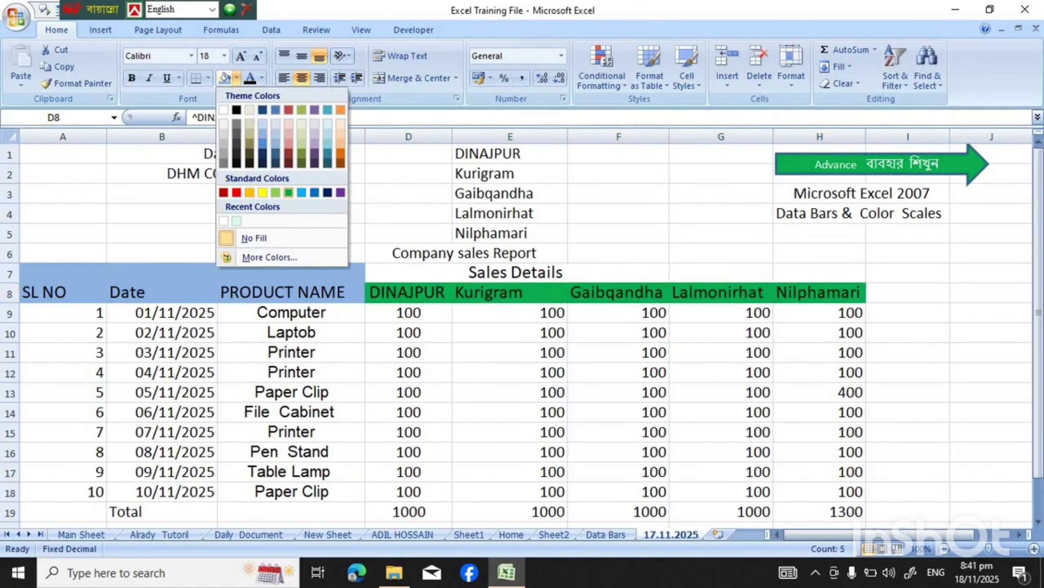
click(289, 192)
click(907, 312)
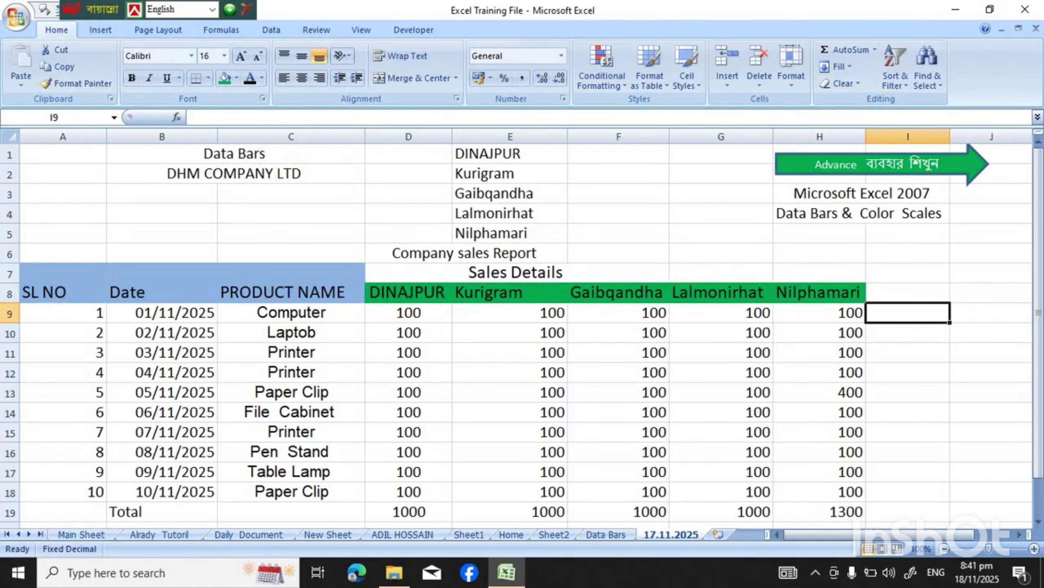
- Clear the column totals from D19:H19 in the Total row
drag(408, 511, 823, 471)
key(Delete)
click(990, 432)
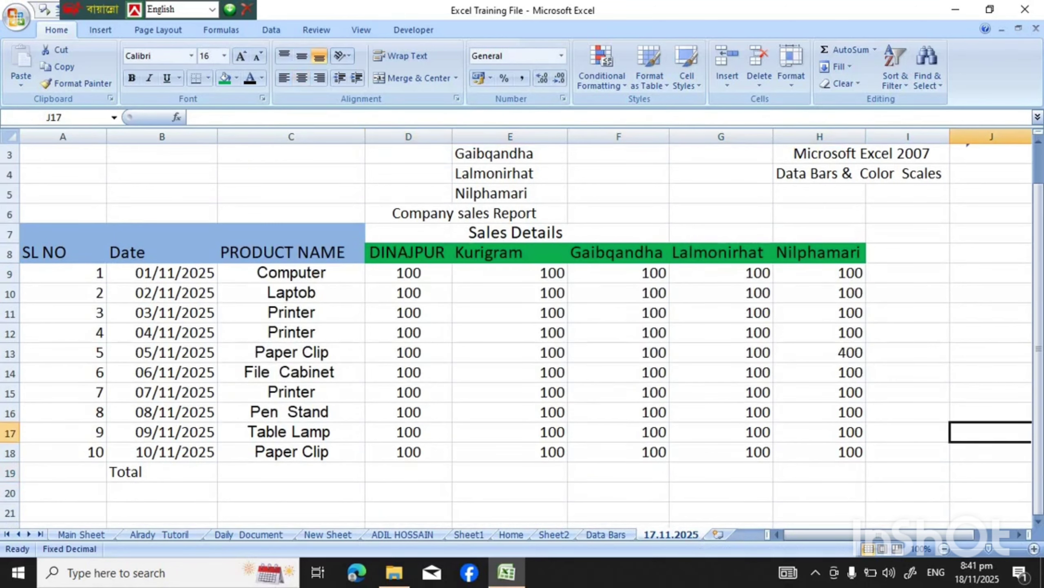
- Merge and center the Total label across B19:C19
drag(161, 472, 291, 472)
click(415, 78)
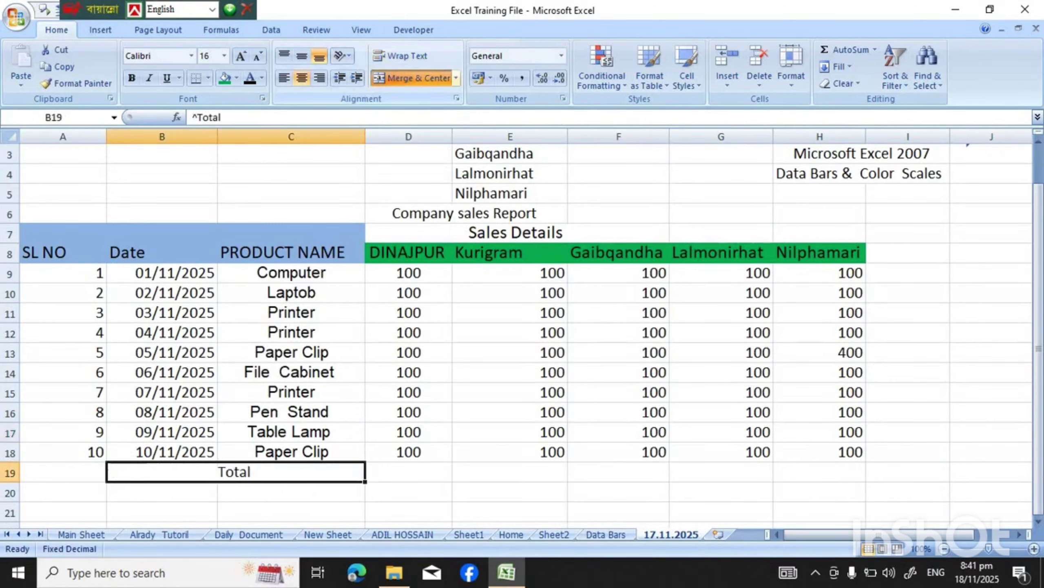
key(Right)
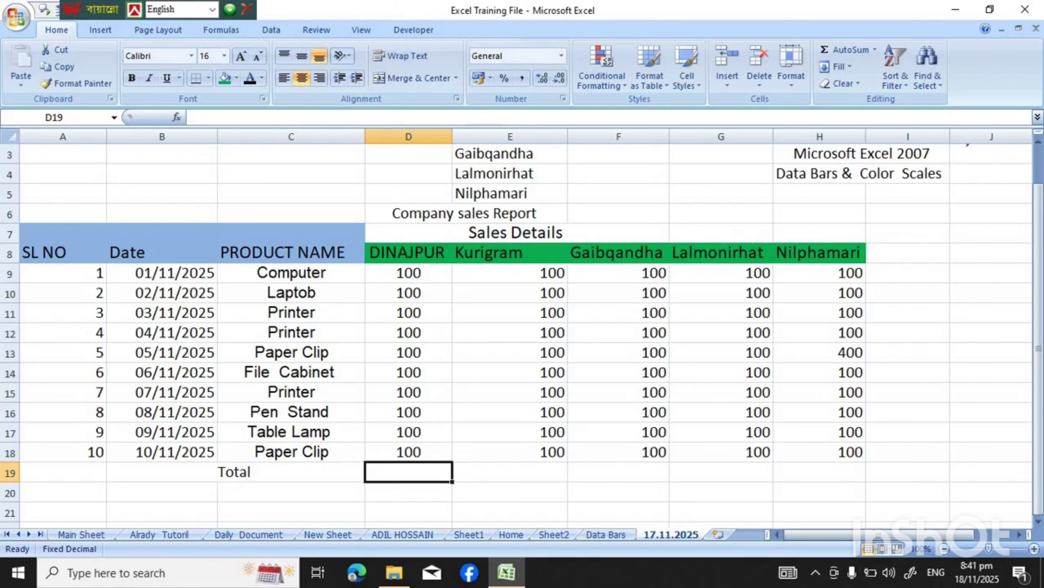
- AutoSum each district column from DINAJPUR to Nilphamari, rows 9 to 18, into the Total row D19:H19
drag(408, 273, 409, 471)
click(846, 50)
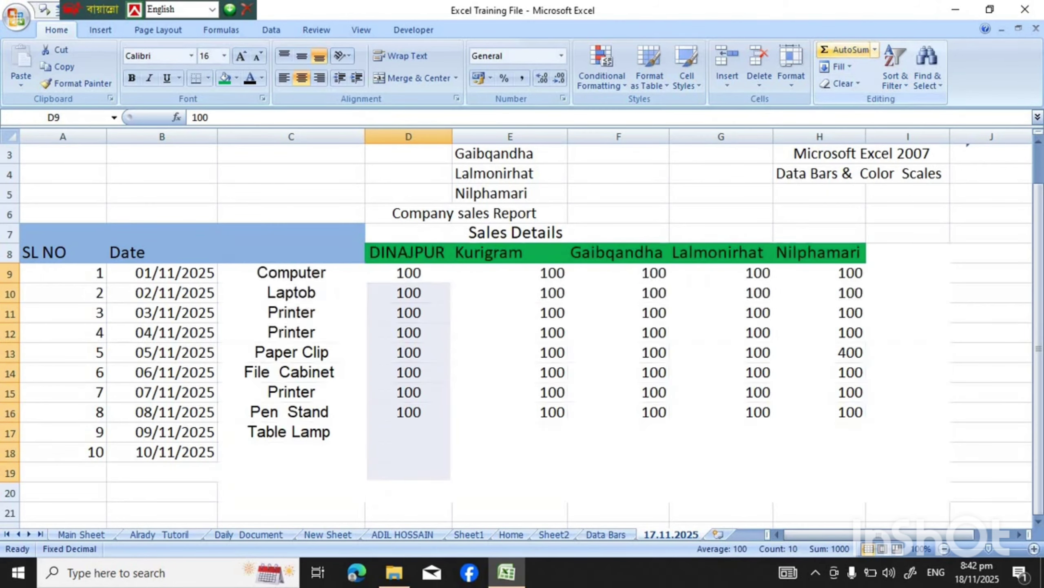
drag(510, 273, 510, 471)
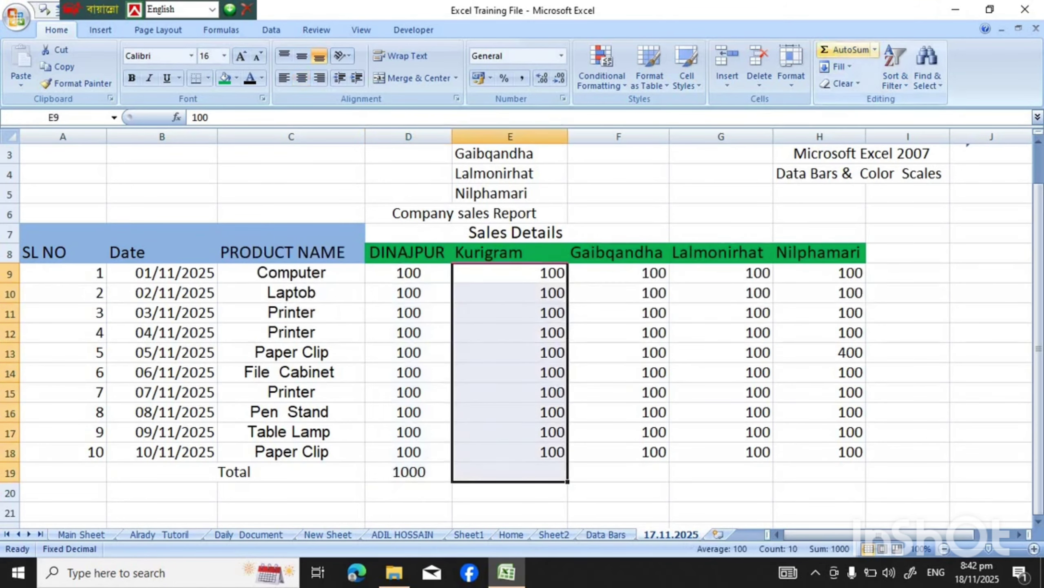
click(846, 50)
drag(618, 273, 619, 471)
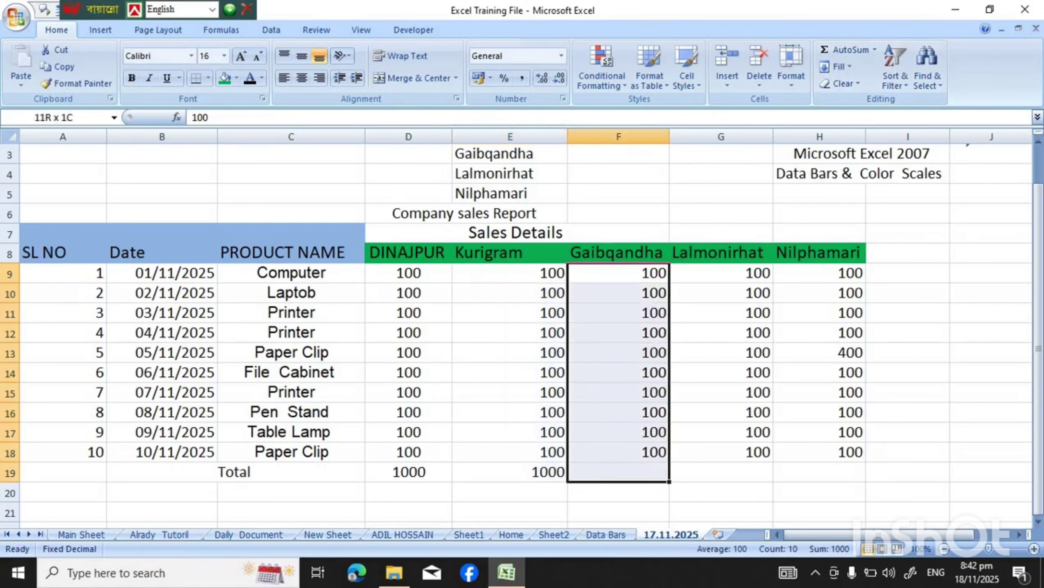
click(847, 50)
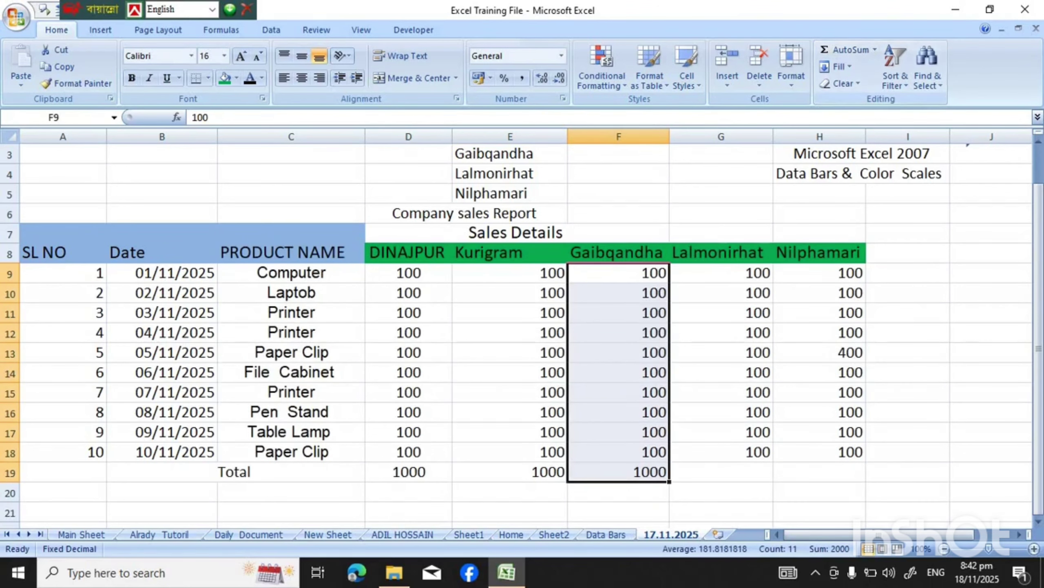
drag(721, 273, 722, 471)
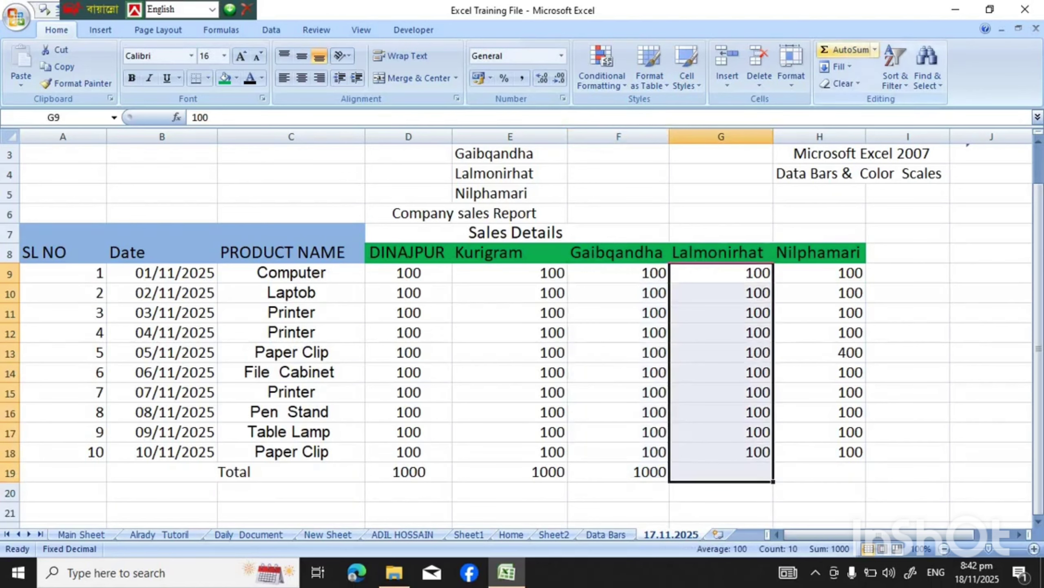
click(845, 49)
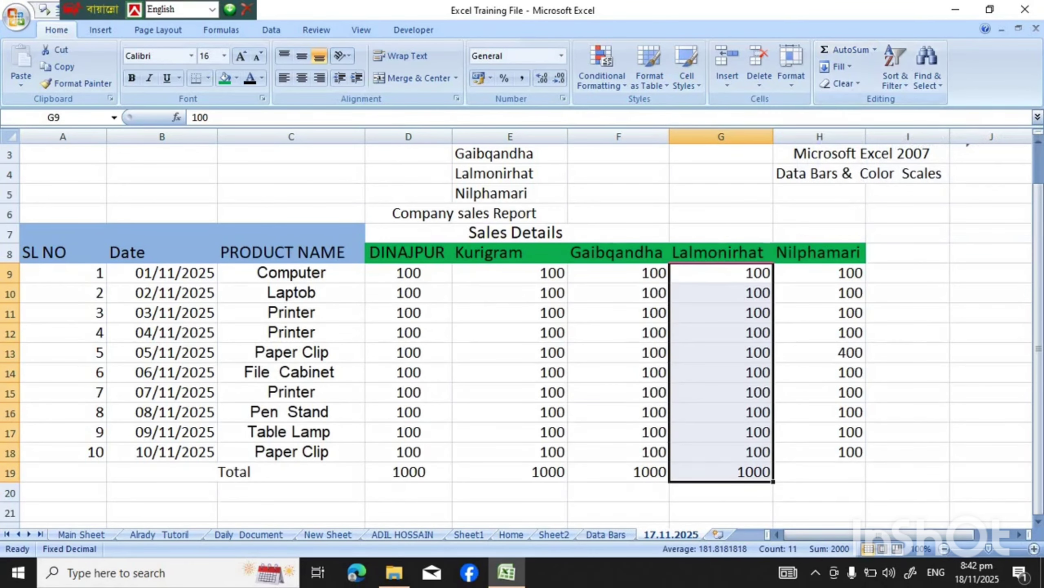
click(819, 273)
drag(820, 272, 820, 471)
click(845, 49)
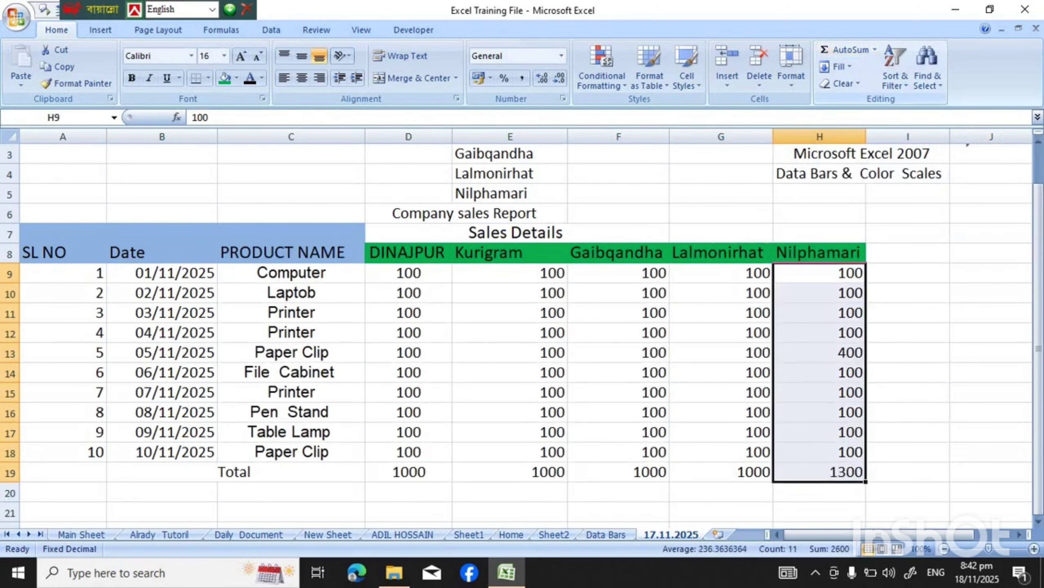
click(908, 372)
- Fill the merged Total label cell in B19:C19 with green
scroll(522, 329, up, 1)
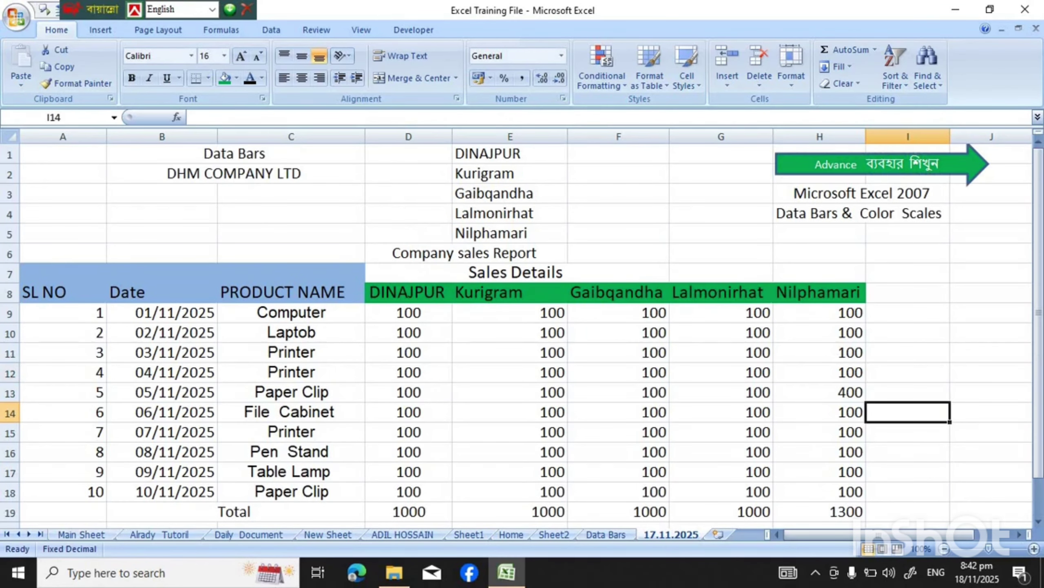
click(235, 512)
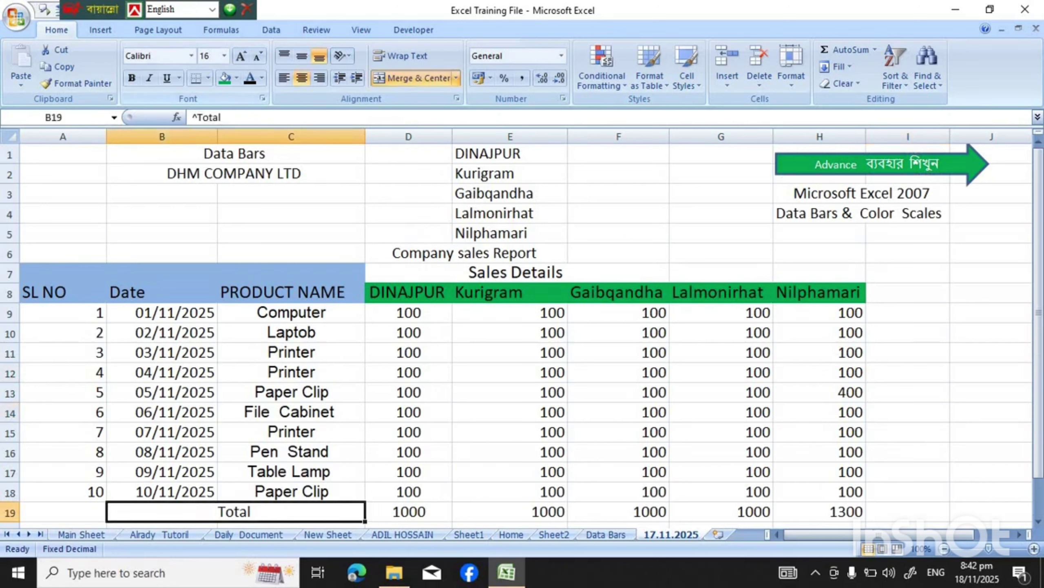
click(224, 78)
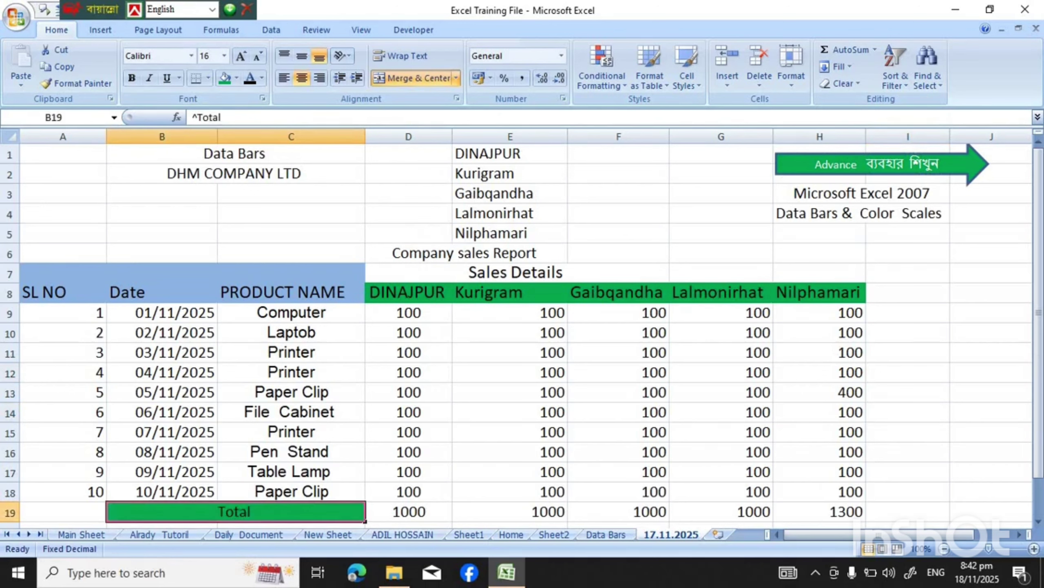
- Try a yellow fill on the DINAJPUR and Kurigram totals in D19:E19 and reset both cells to No Fill
drag(409, 512, 818, 512)
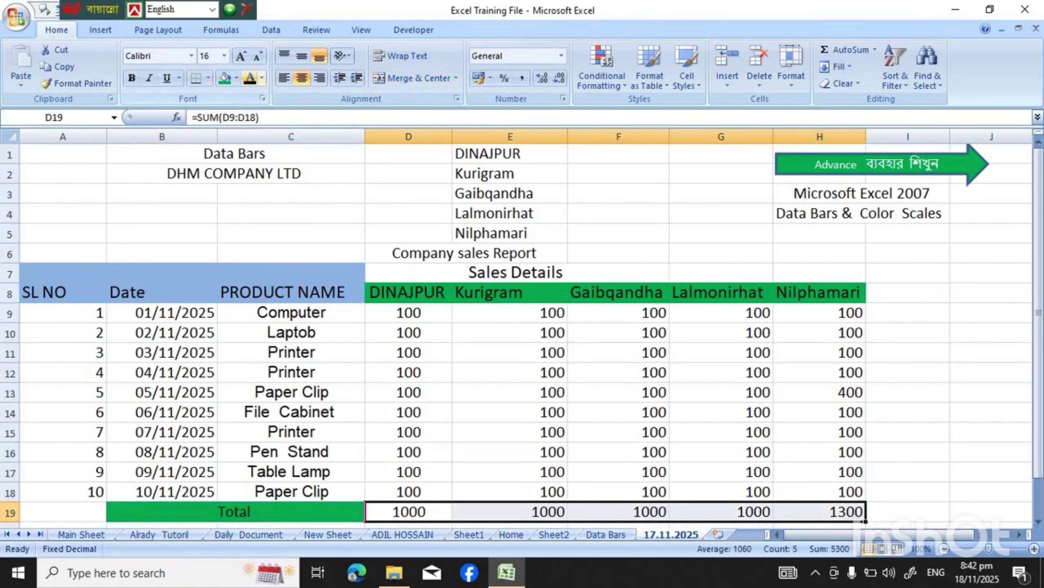
click(237, 78)
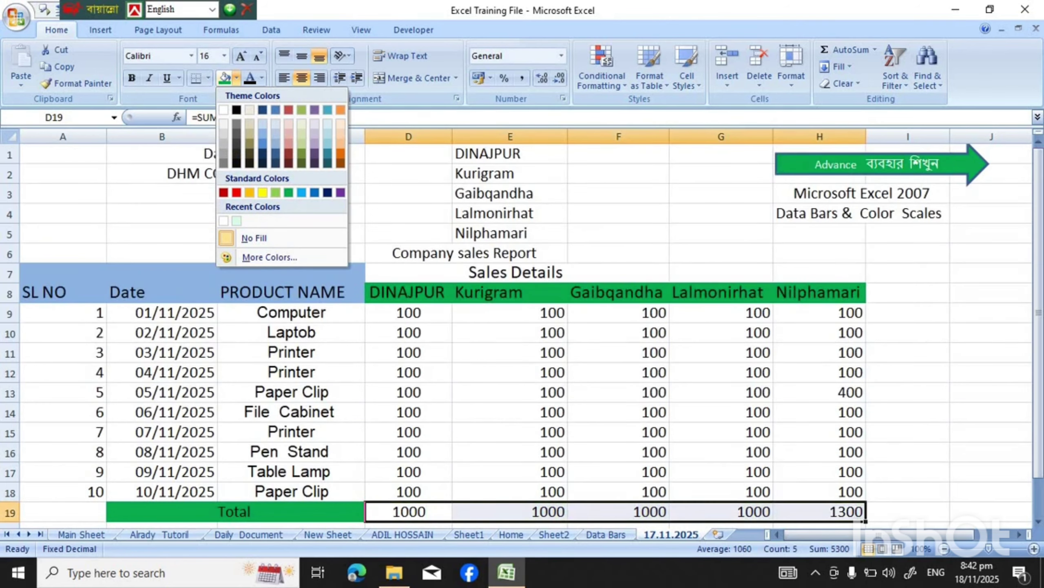
key(Escape)
click(409, 511)
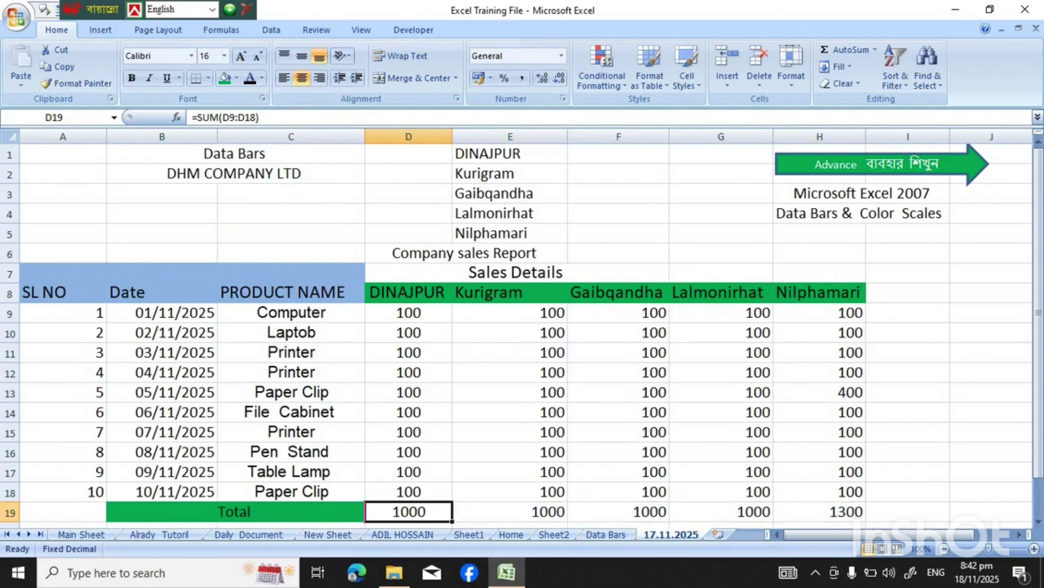
key(shift+Right)
key(shift+Left)
key(shift+Right)
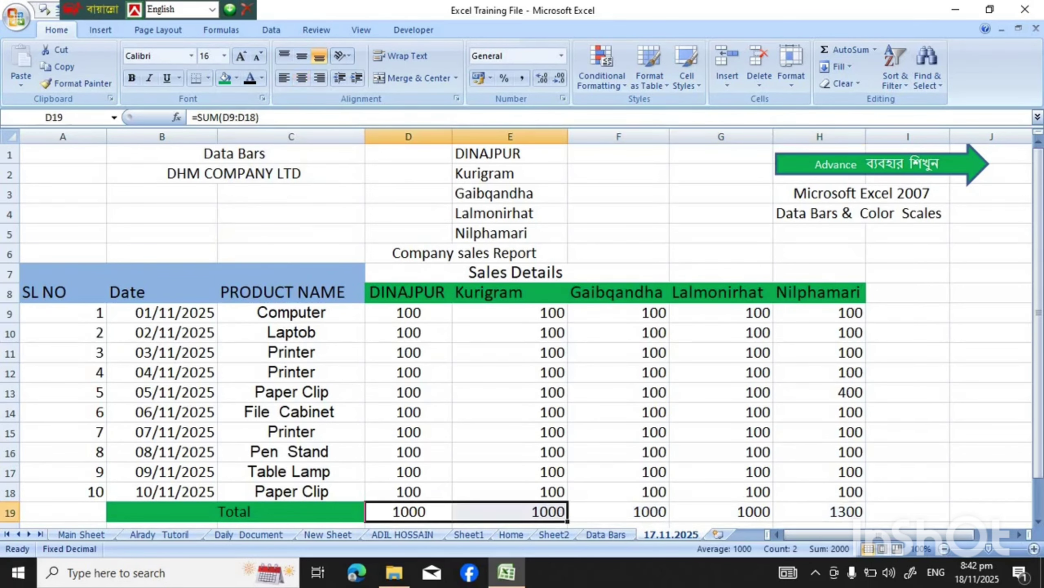
click(237, 78)
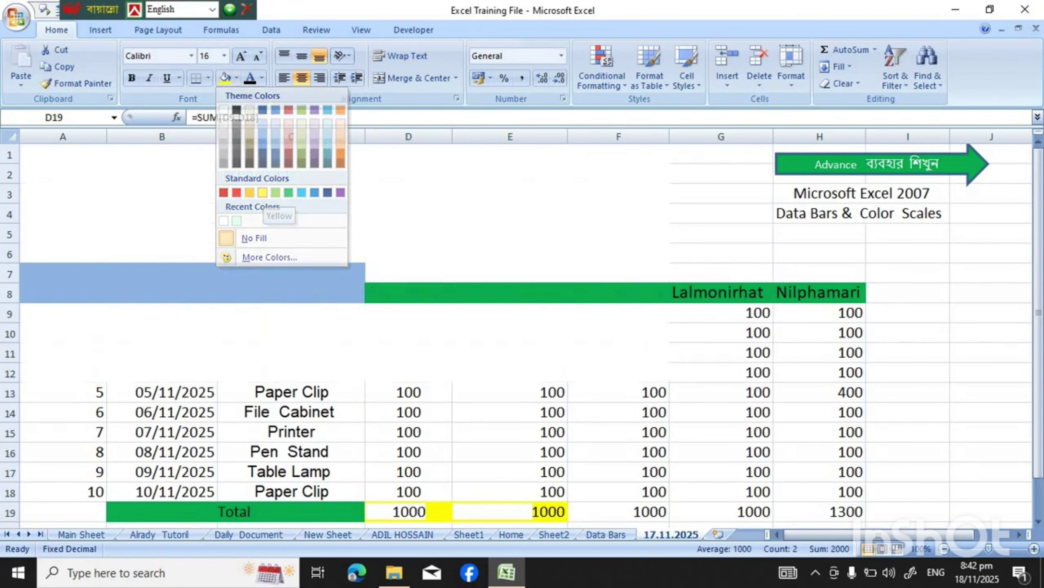
click(262, 192)
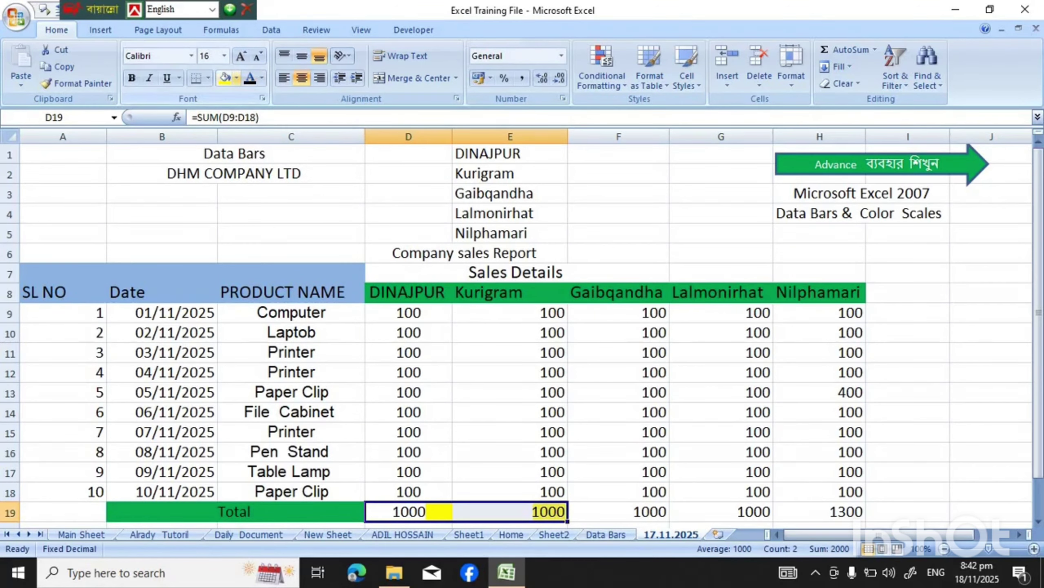
click(237, 78)
click(254, 238)
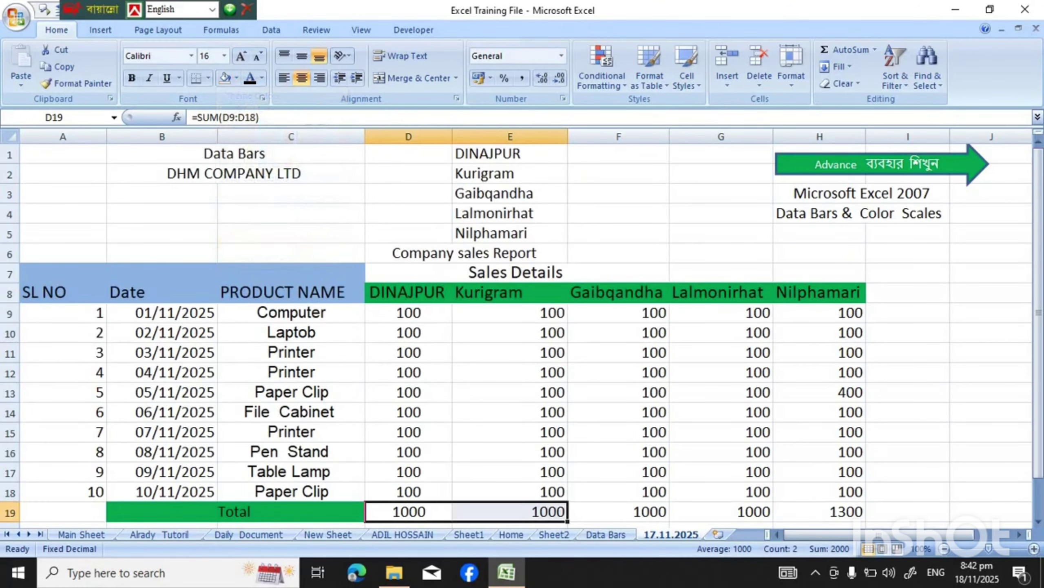
click(907, 372)
- Enter =SUM(D9:D18) in F1 beside the DINAJPUR label to total that district's sales
scroll(522, 329, down, 3)
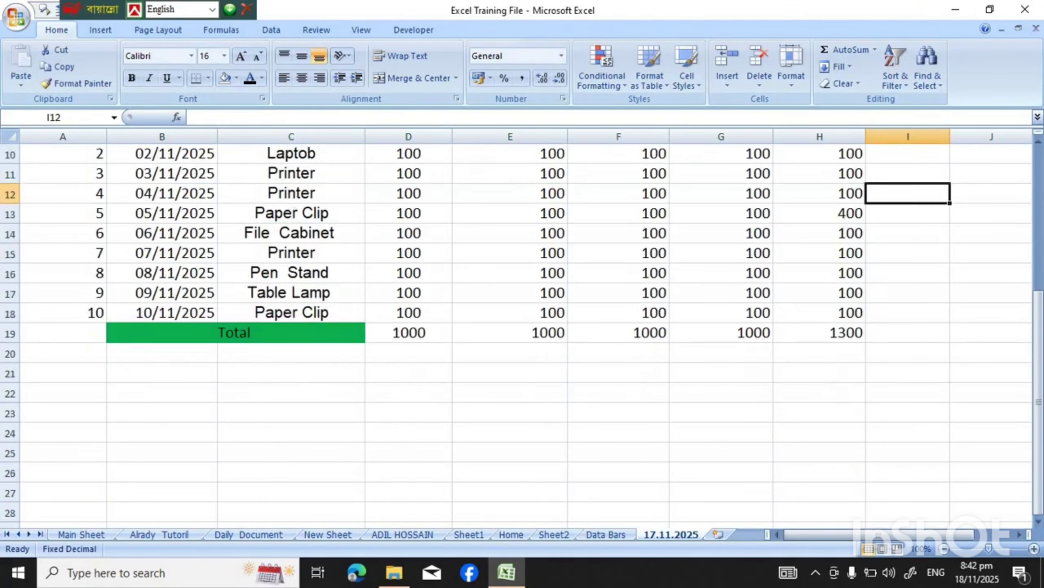
scroll(522, 329, up, 3)
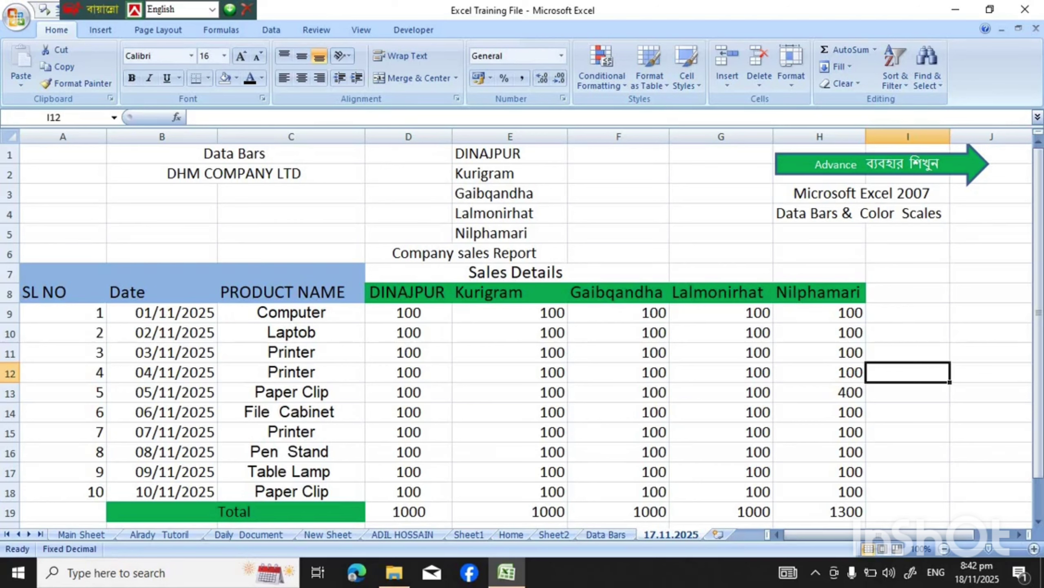
click(619, 154)
text(=)
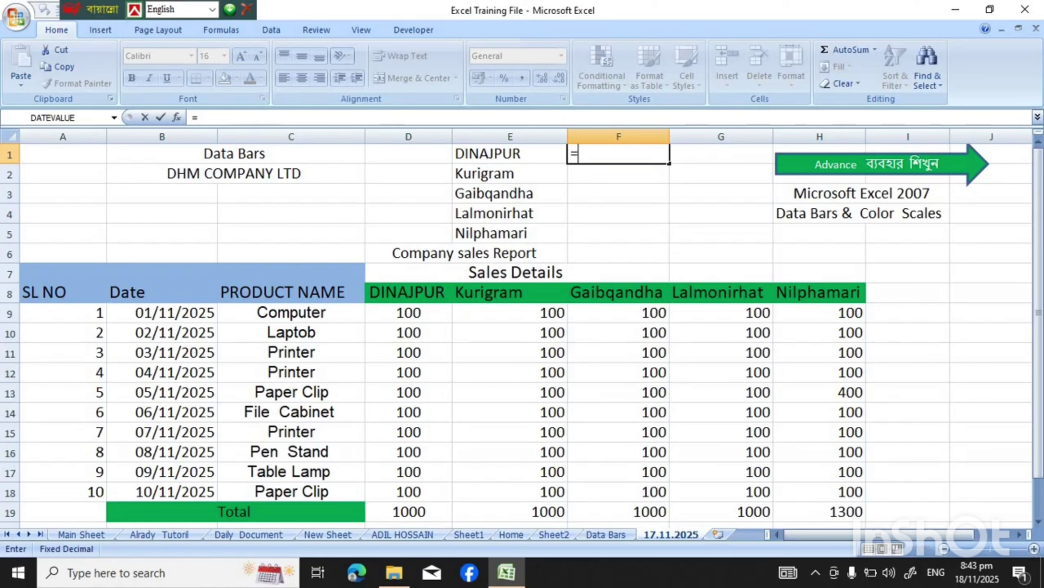
text(su)
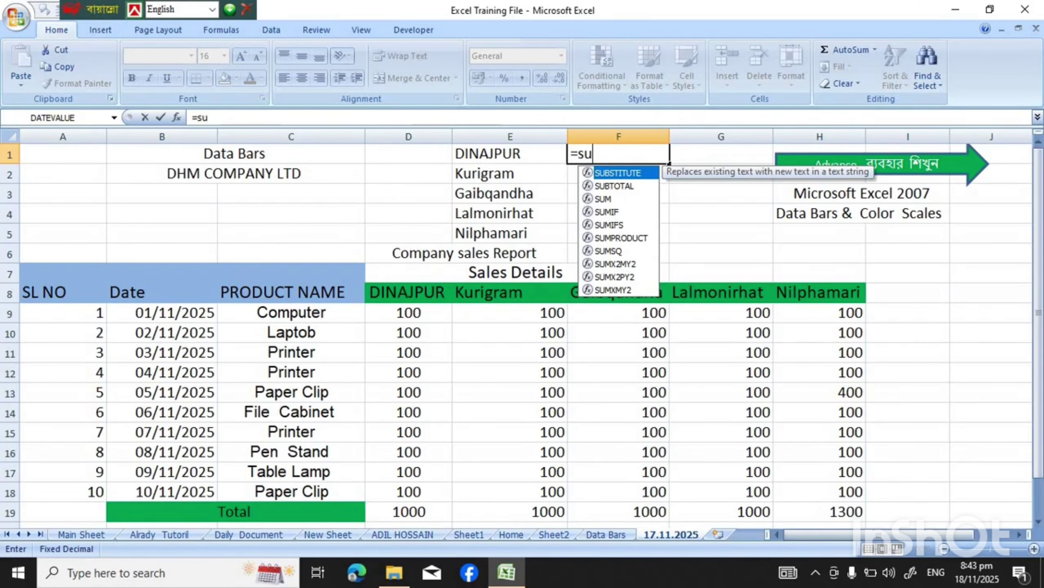
key(Down)
key(Down)
key(Tab)
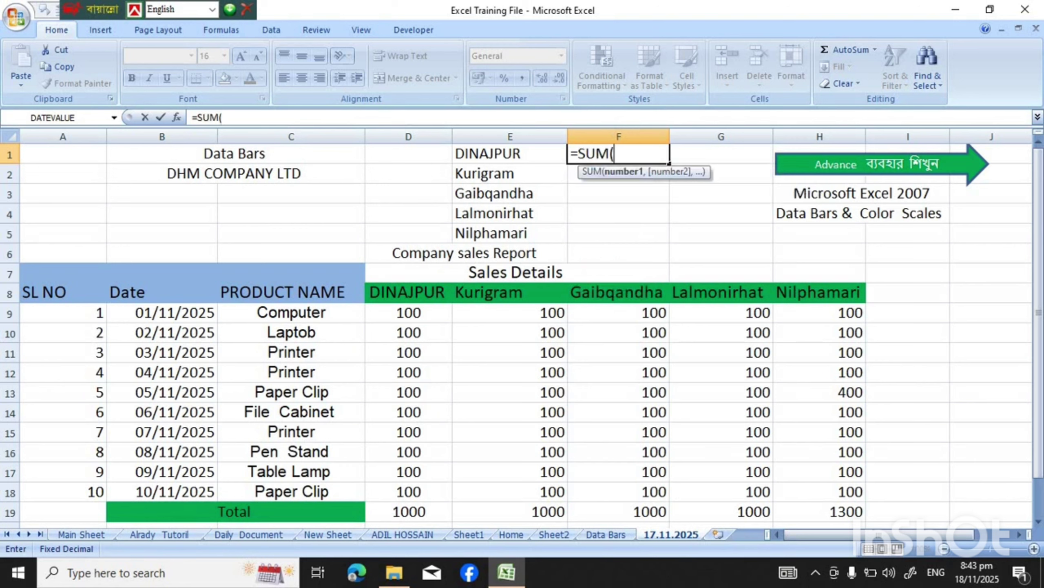
drag(432, 313, 436, 493)
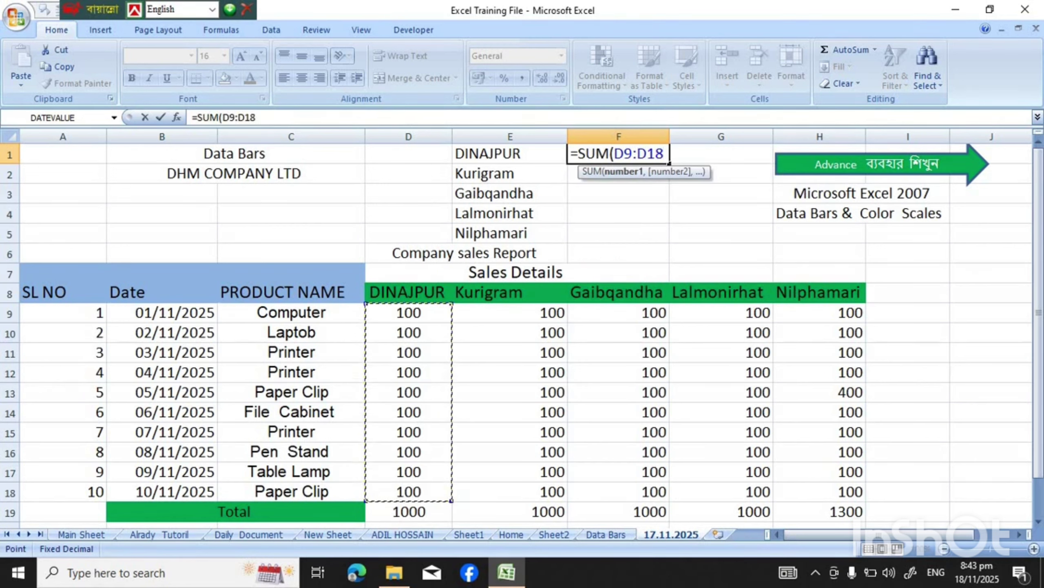
text())
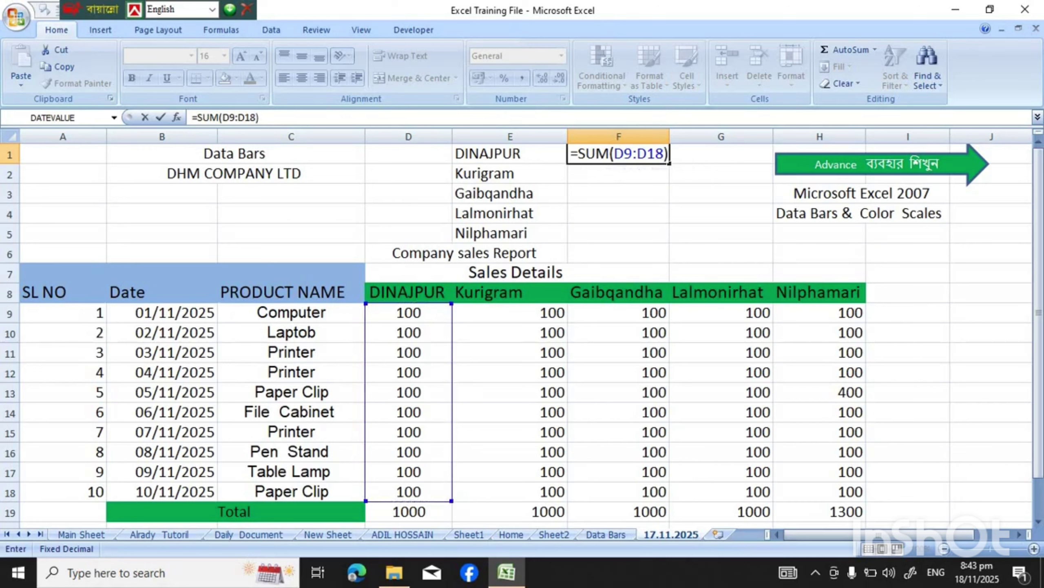
key(Return)
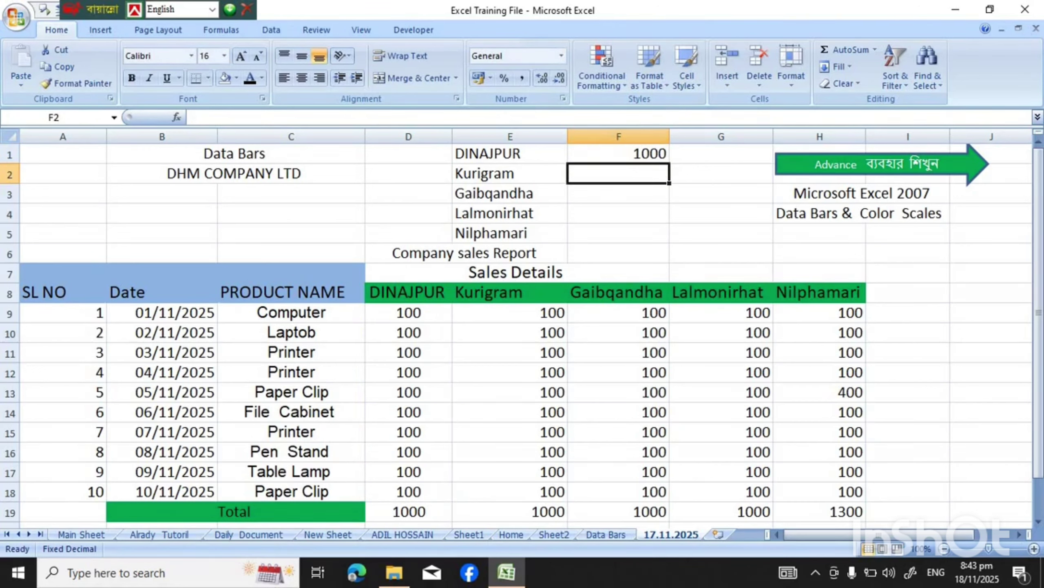
- Enter =SUM(E9:E18) in F2 beside the Kurigram label to total that district's sales
text(=)
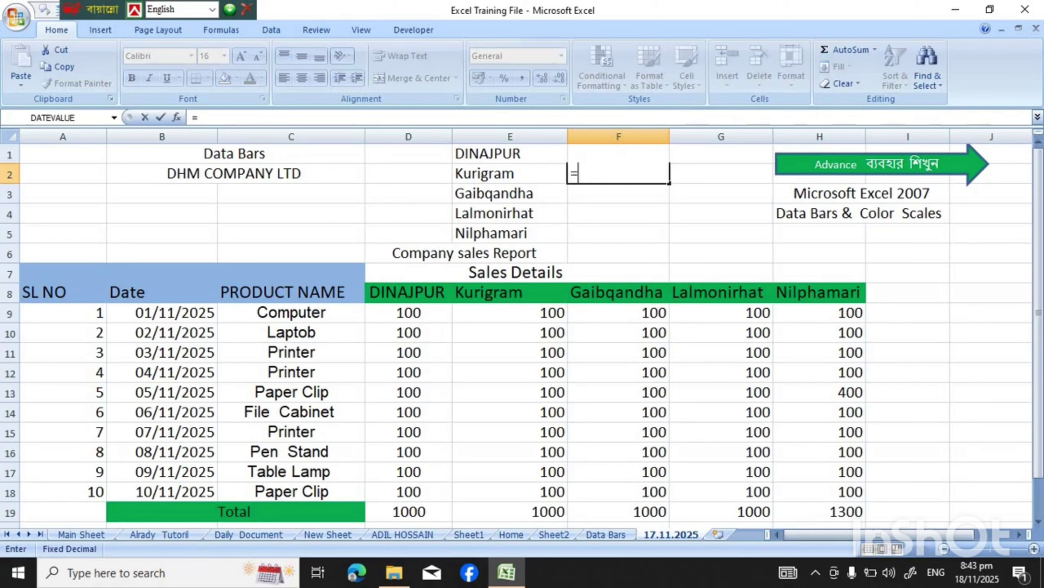
text(s)
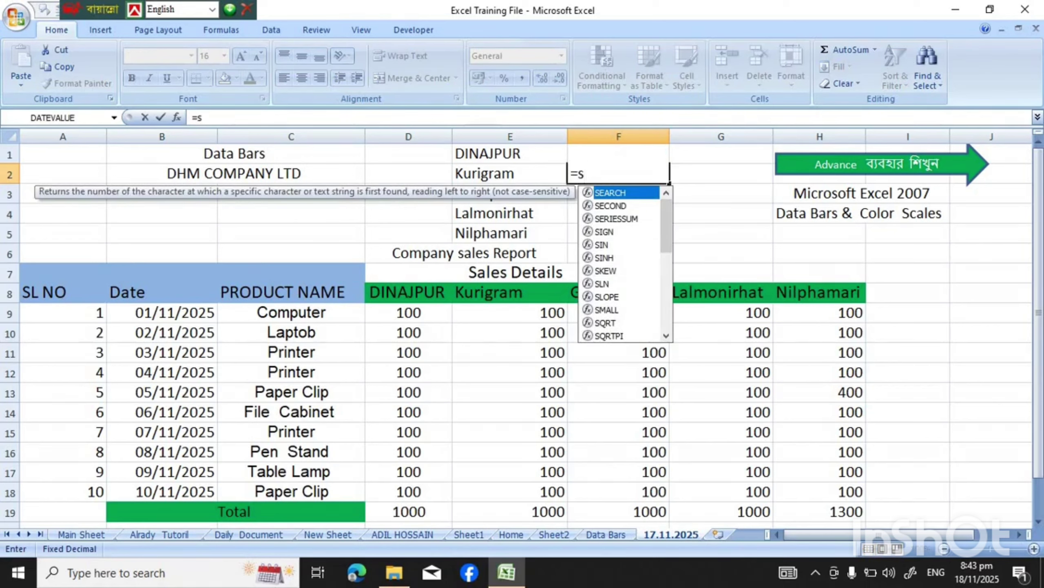
text(u)
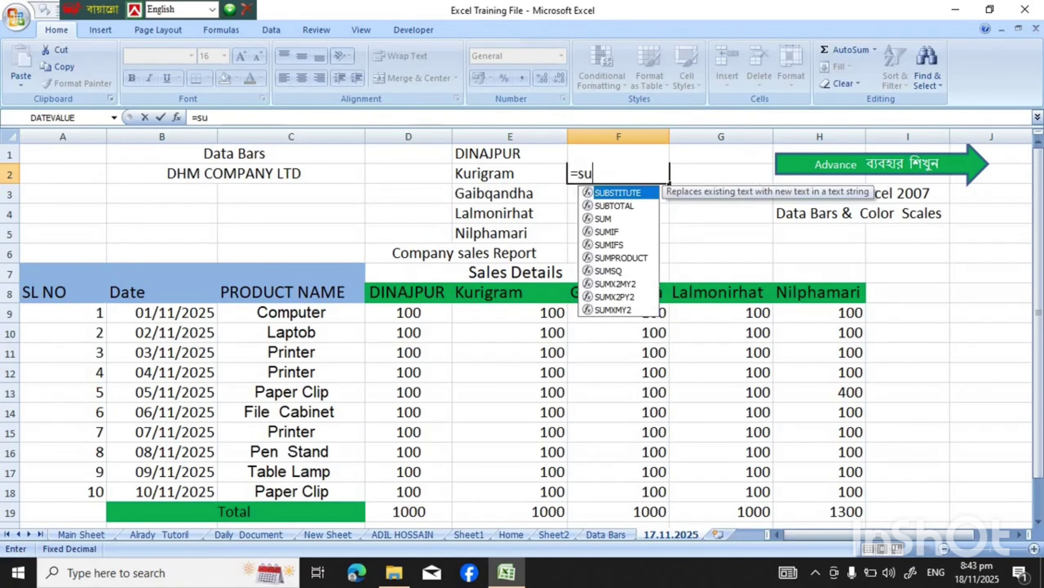
key(Down)
key(Down)
key(Tab)
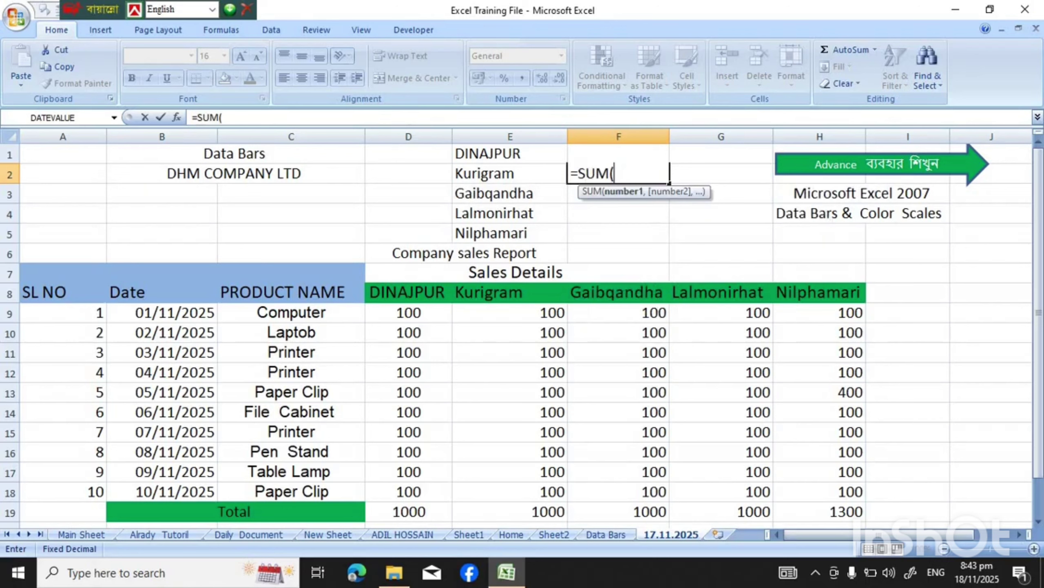
drag(510, 313, 510, 491)
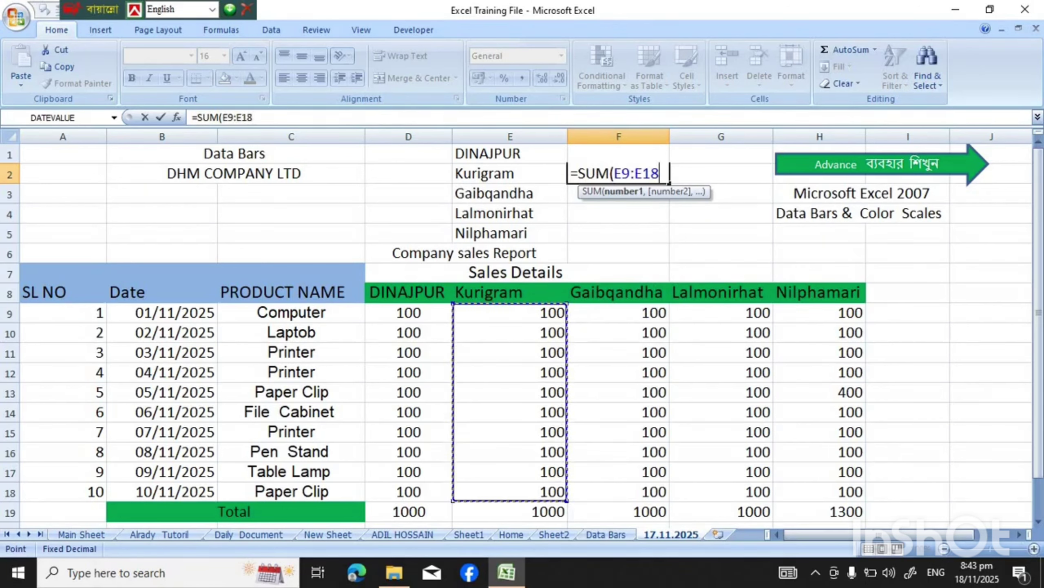
key(Return)
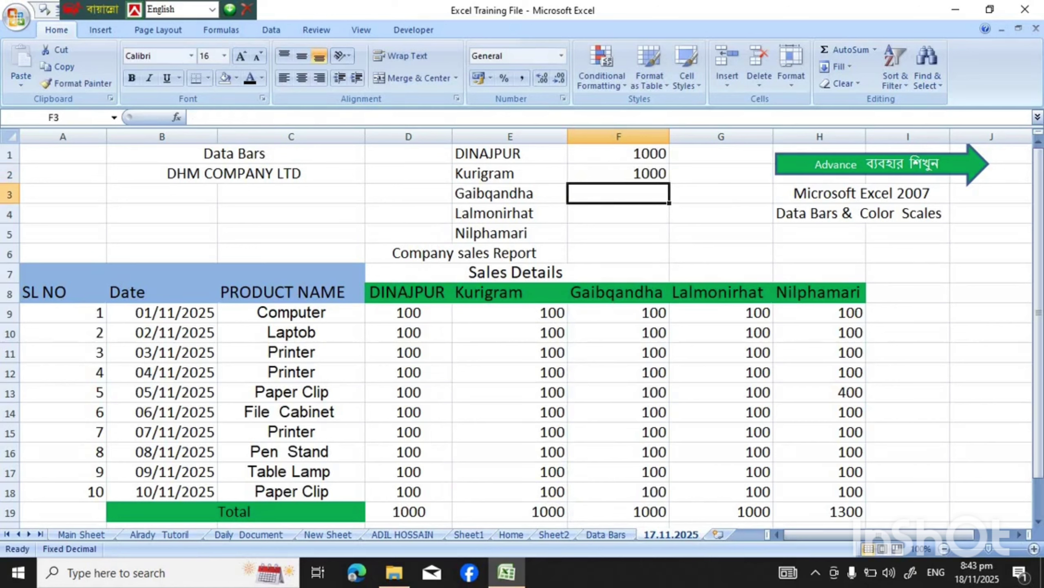
- Enter =SUM(F9:F18) in F3 beside the Gaibqandha label to total that district's sales
text(=)
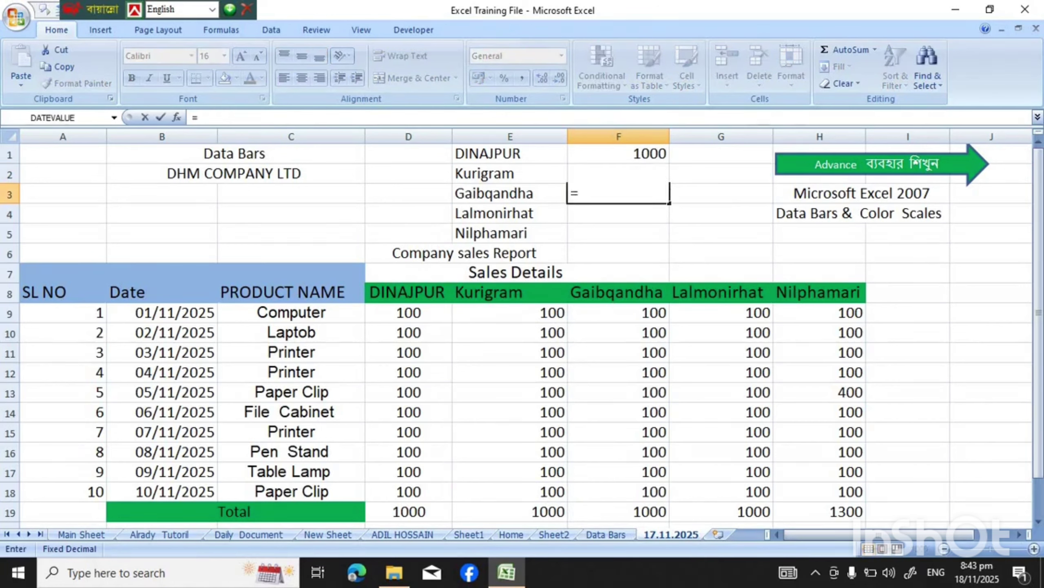
text(sau)
key(BackSpace)
key(BackSpace)
text(u)
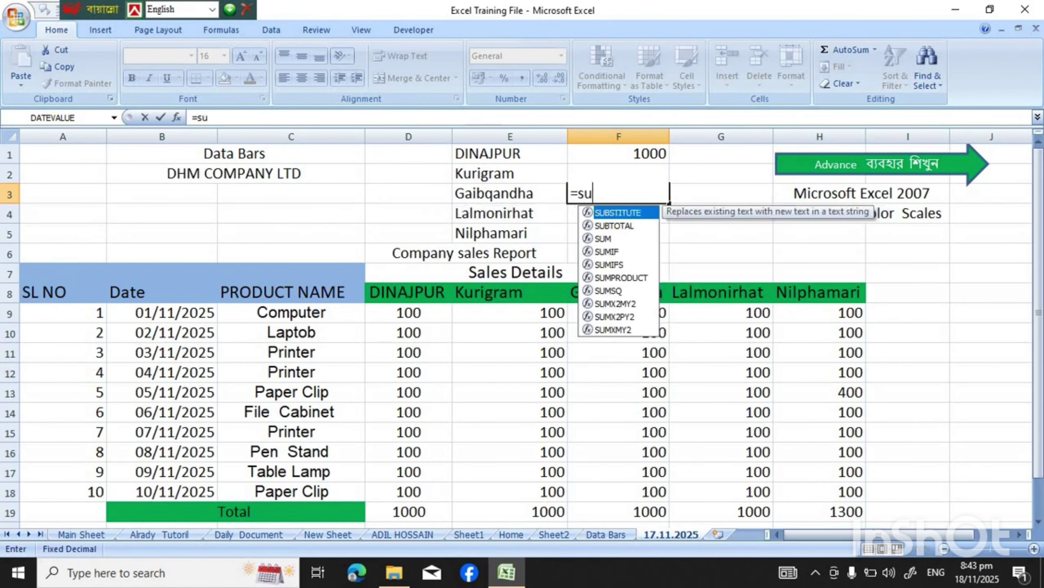
text(m)
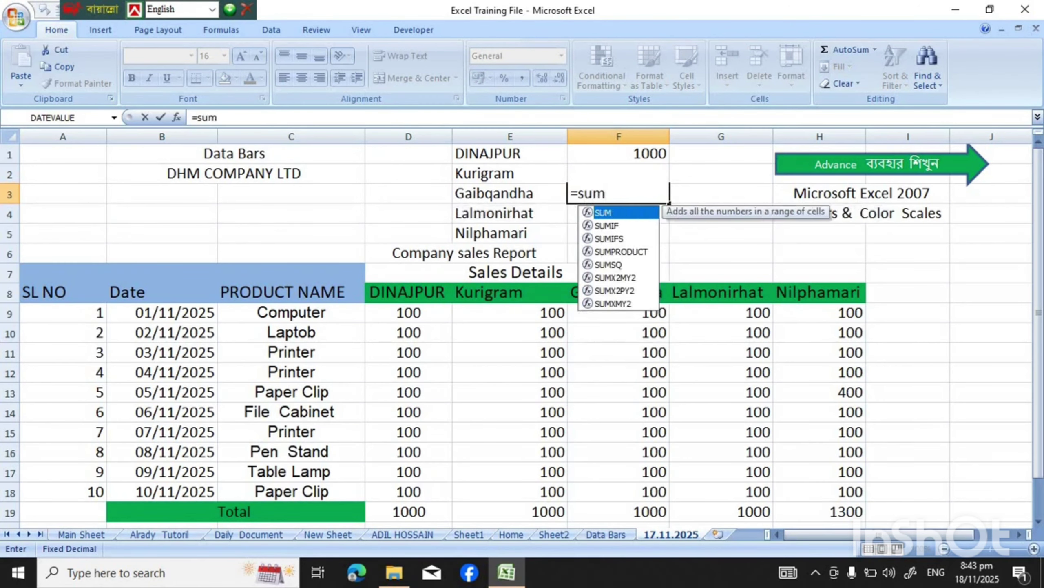
key(Tab)
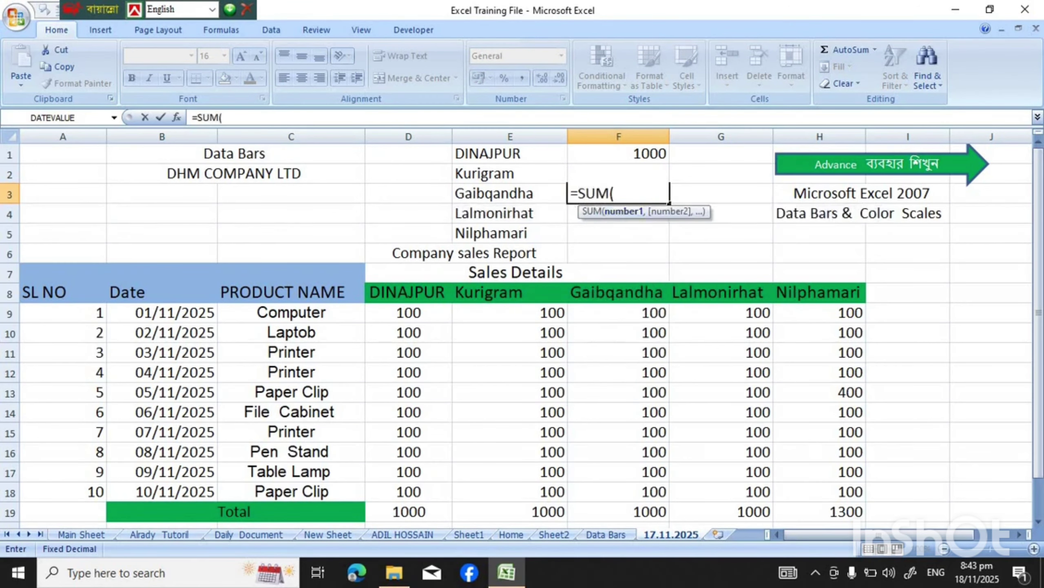
drag(642, 313, 662, 492)
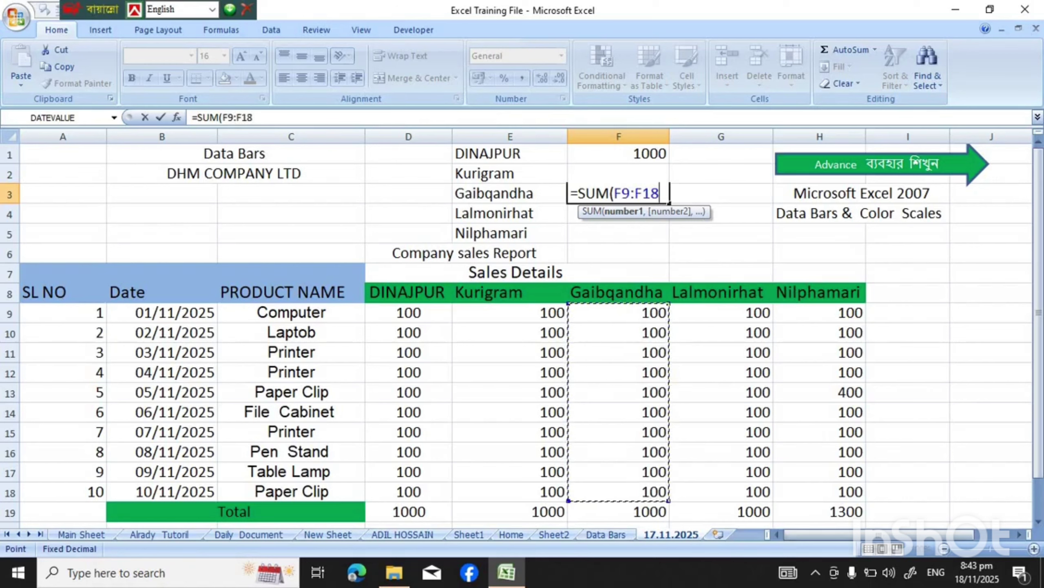
key(Return)
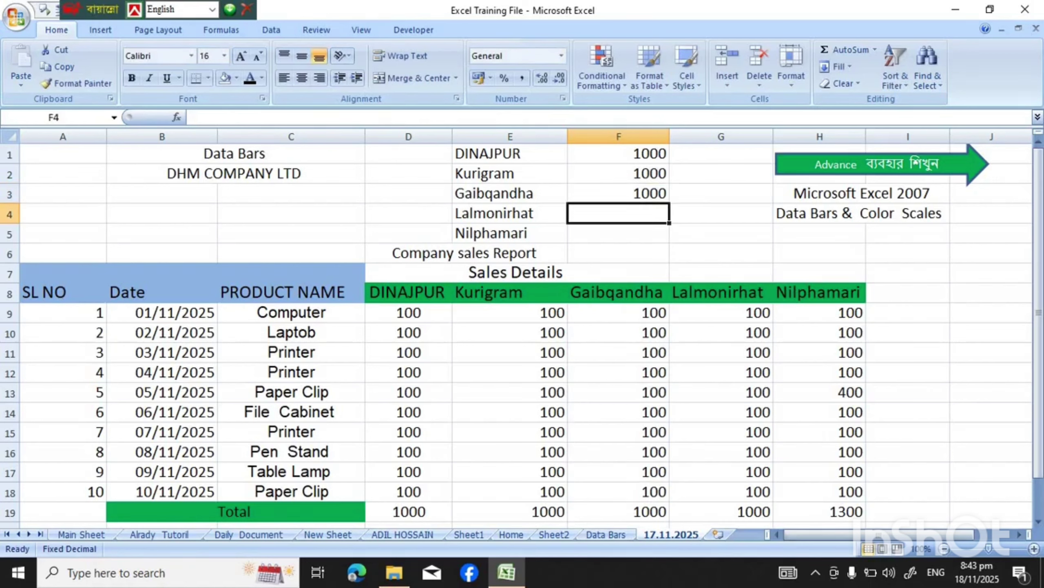
- Enter =SUM(G9:G18) in F4 beside the Lalmonirhat label to total that district's sales
text(=)
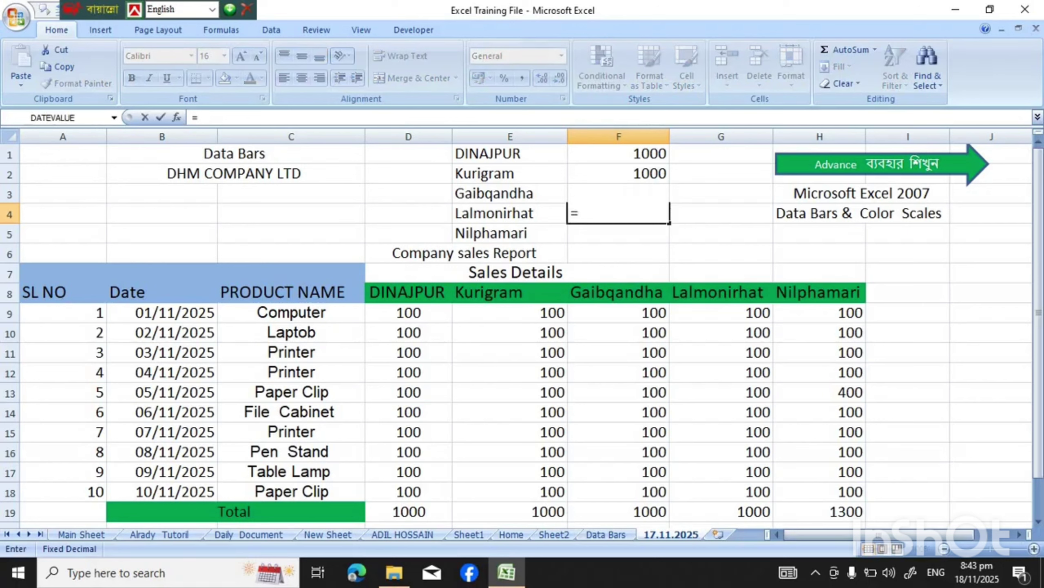
text(sum)
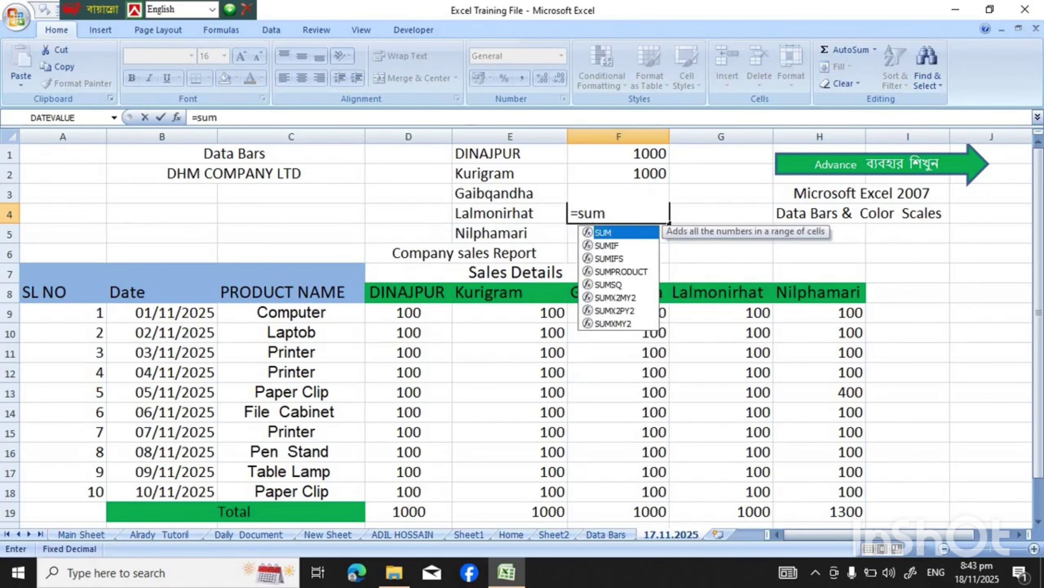
key(Tab)
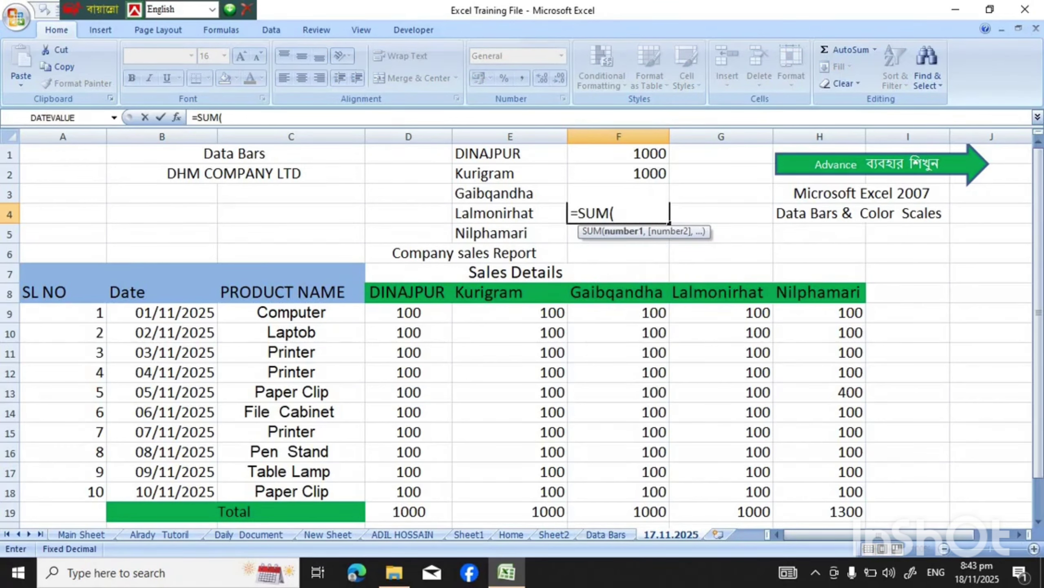
drag(722, 312, 741, 492)
key(Return)
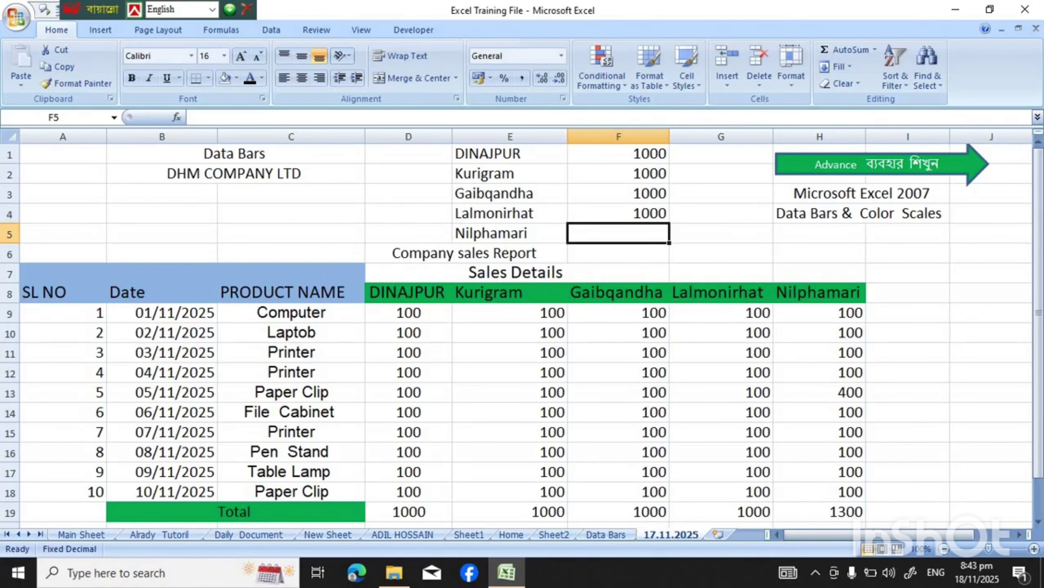
- Enter =SUM(H9:H18) in F5 beside the Nilphamari label to total that district's sales
text(=)
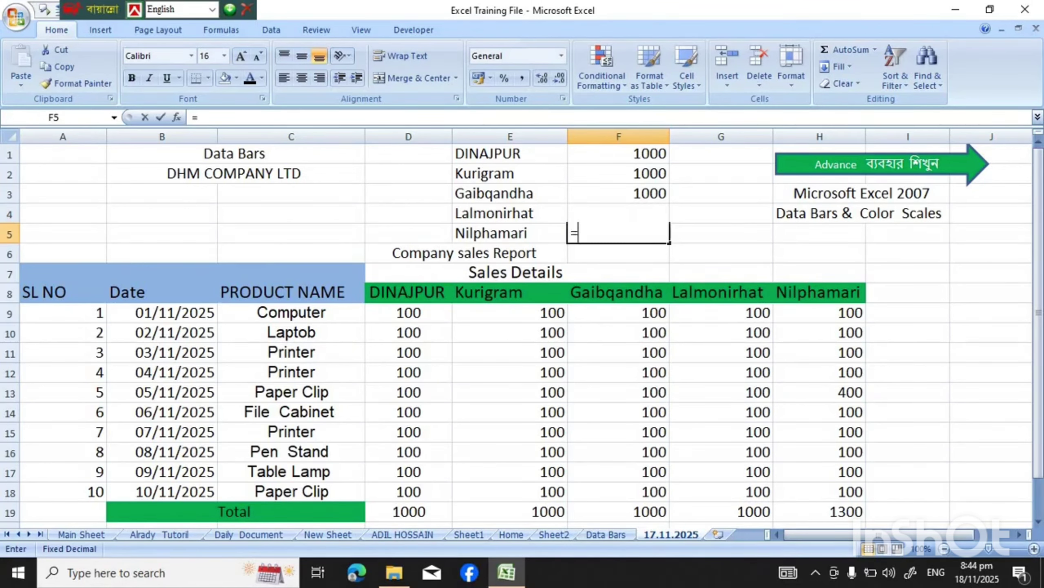
text(su)
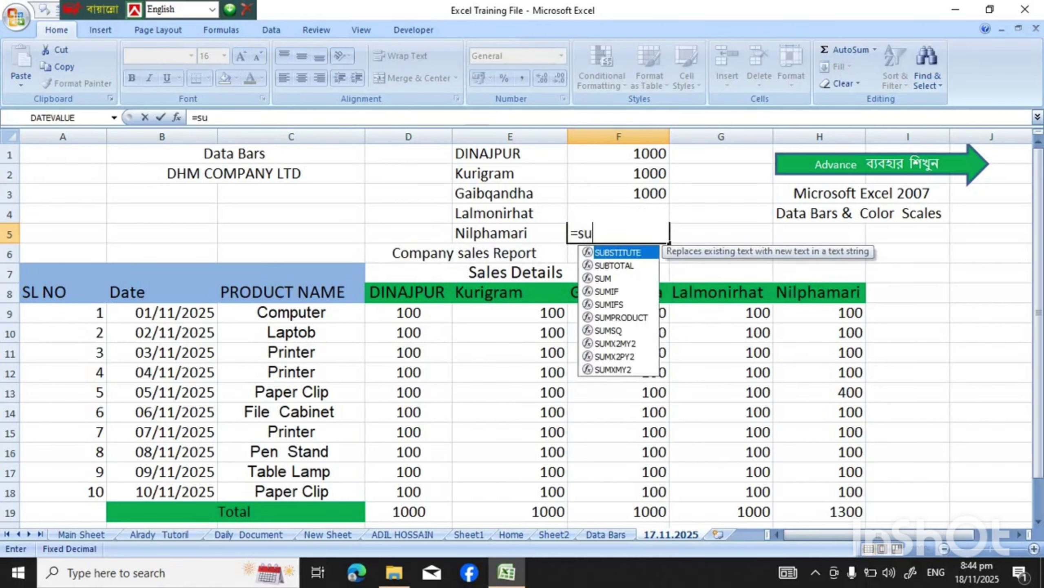
key(Down)
key(Down)
key(Tab)
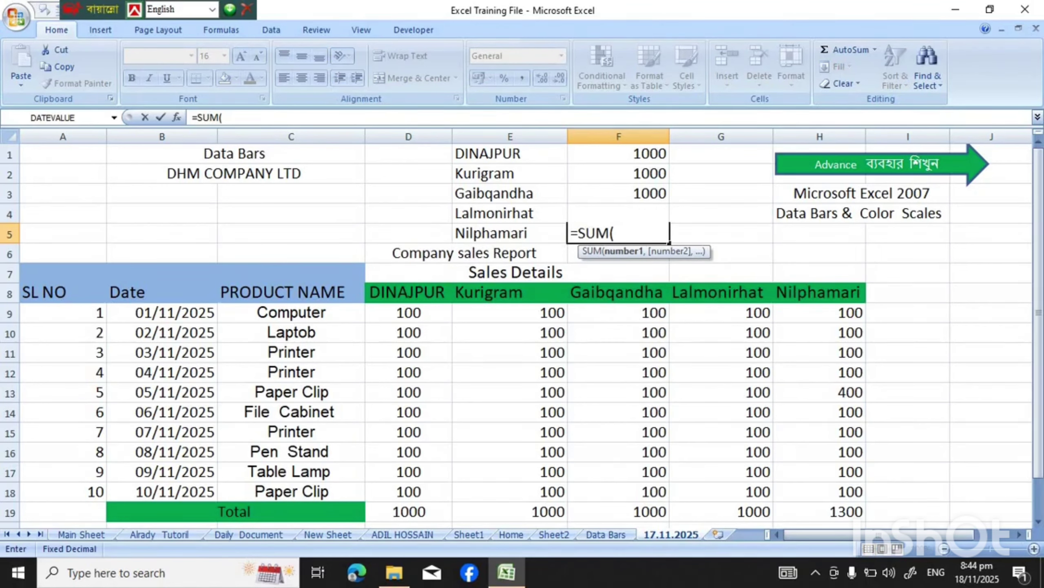
drag(847, 314, 862, 492)
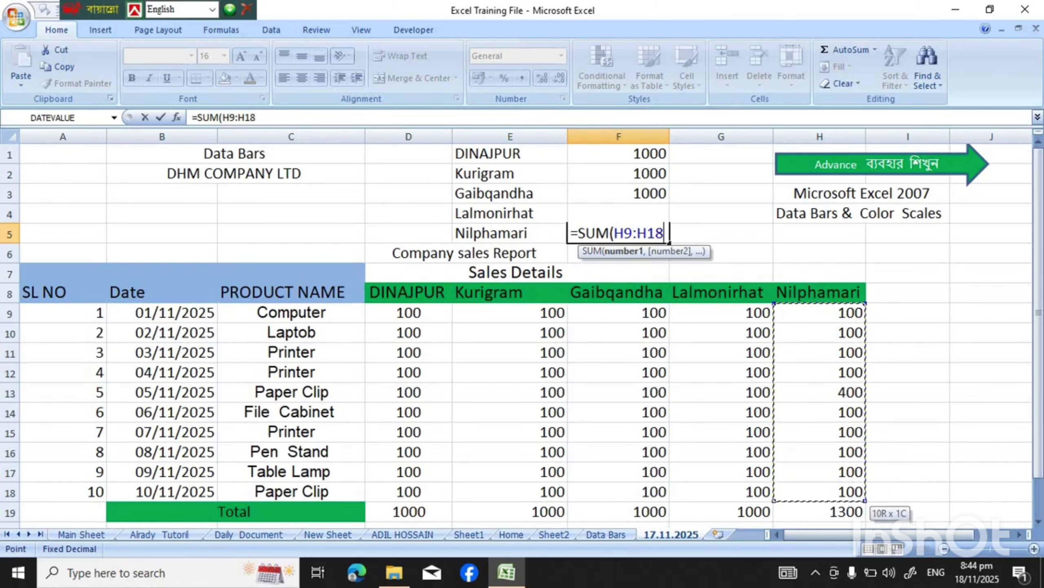
key(Return)
click(990, 312)
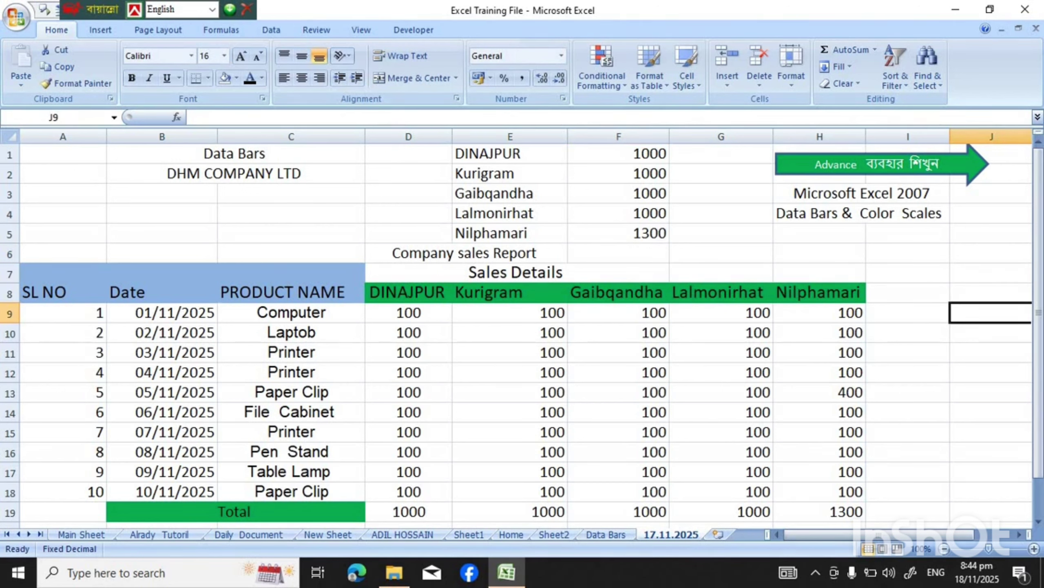
- Set the DINAJPUR sales of the Laptob row in D10 to 0 and check that district's totals in D19 and F1
click(408, 332)
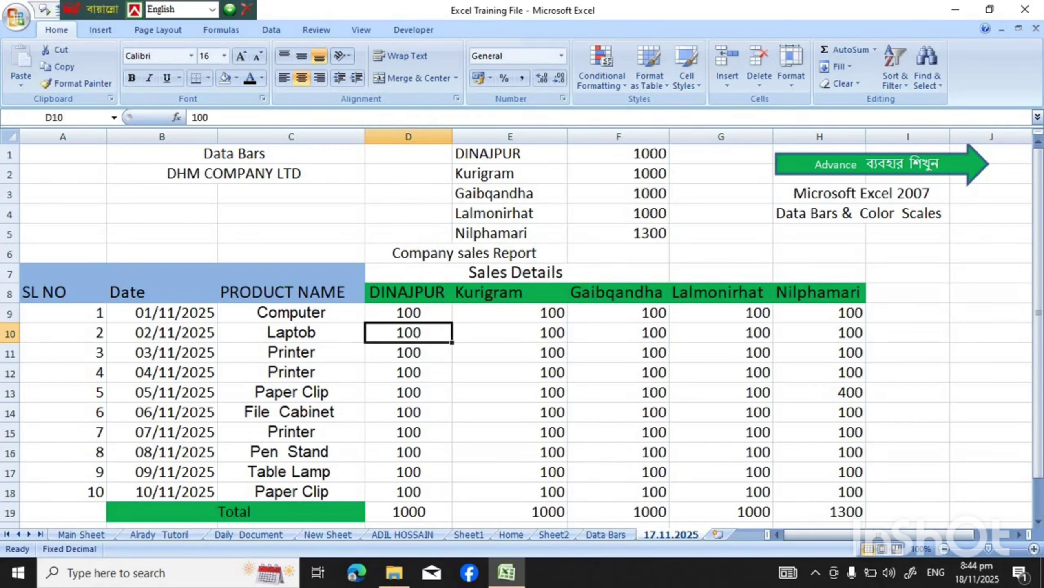
text(0)
click(991, 333)
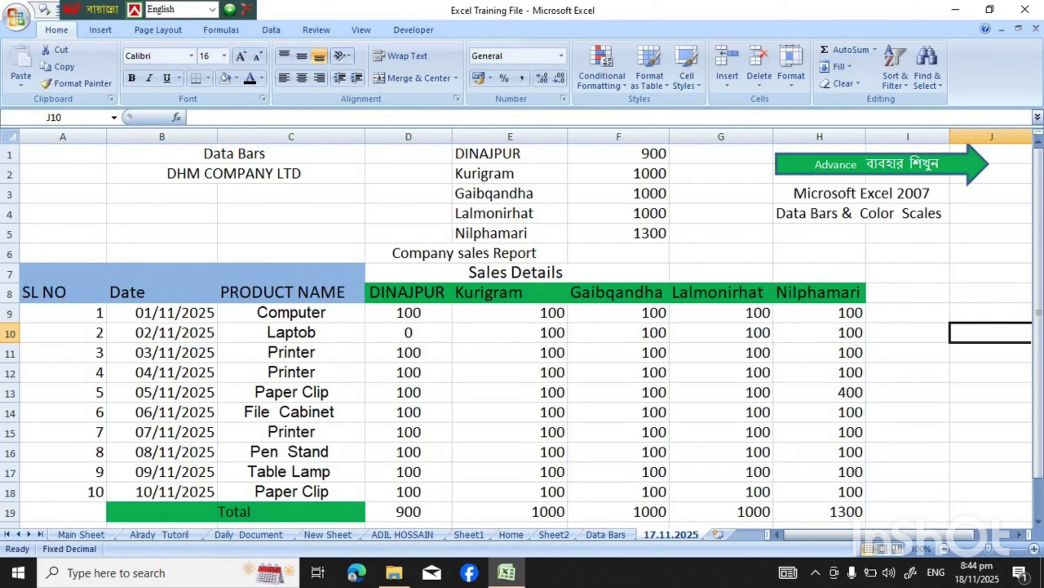
click(408, 511)
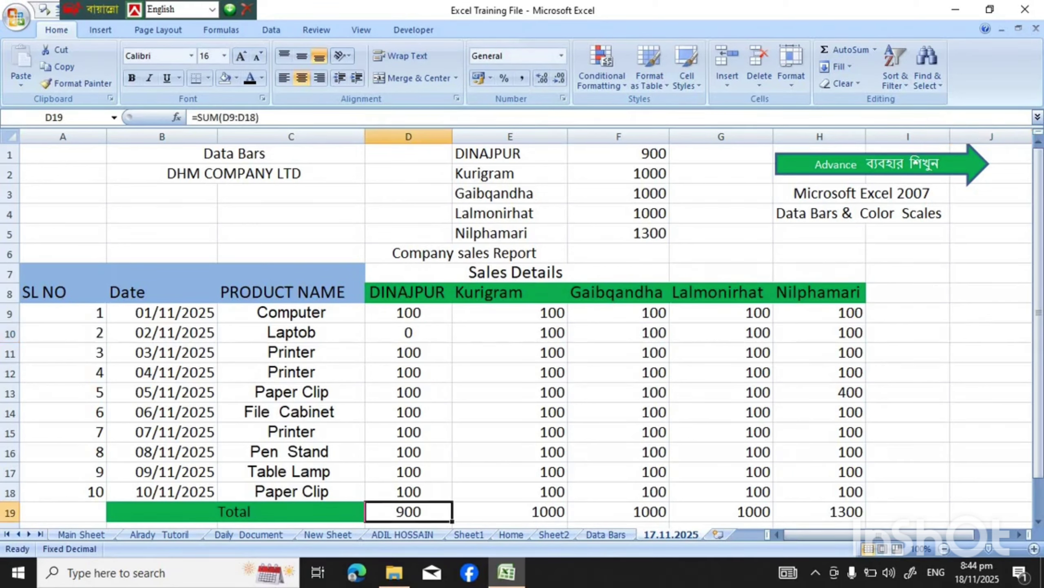
click(618, 154)
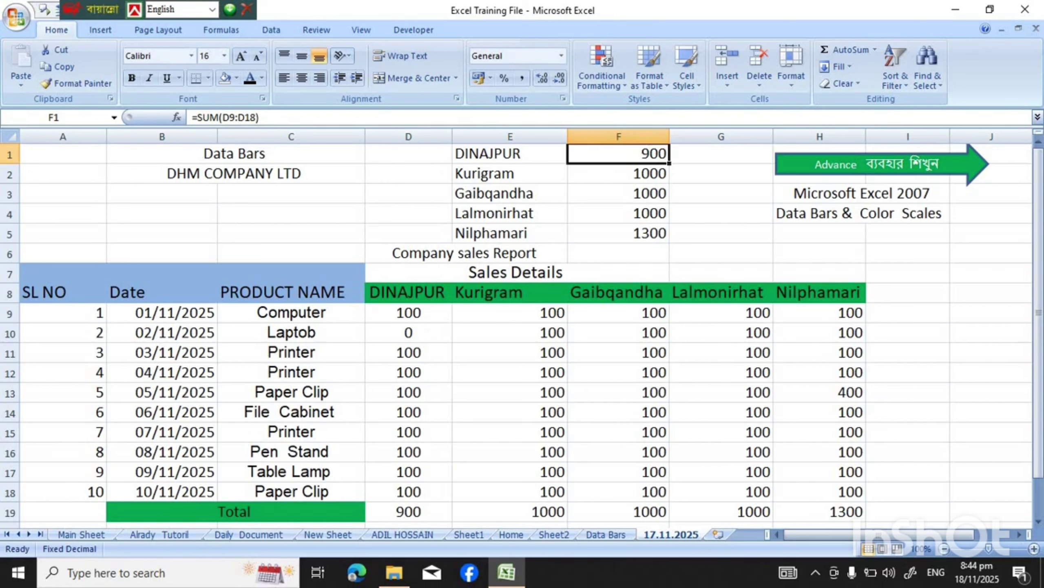
click(510, 392)
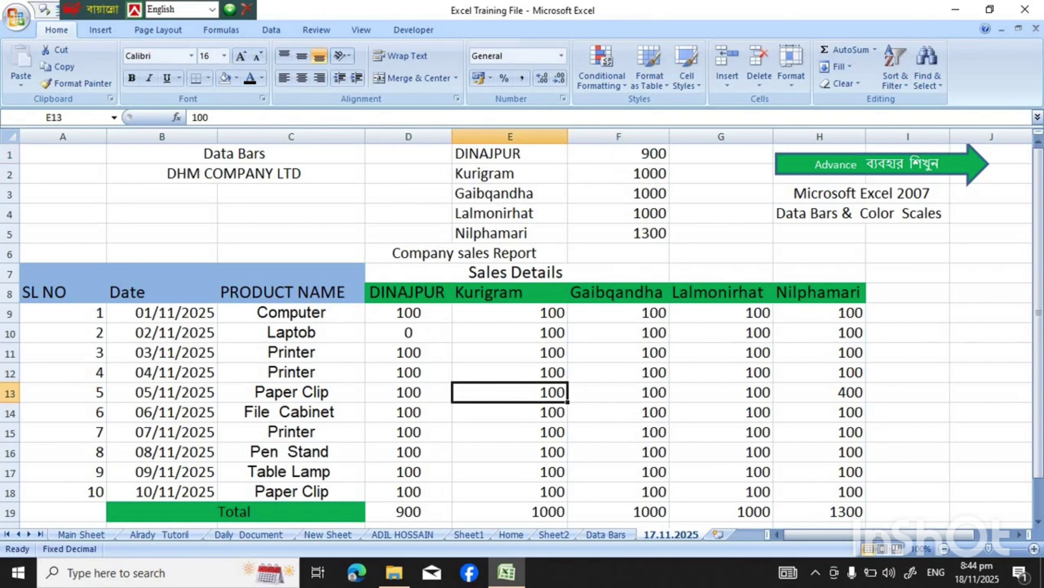
- Fill the merged Sales Details heading in D7:F7 with the standard blue color
double_click(467, 272)
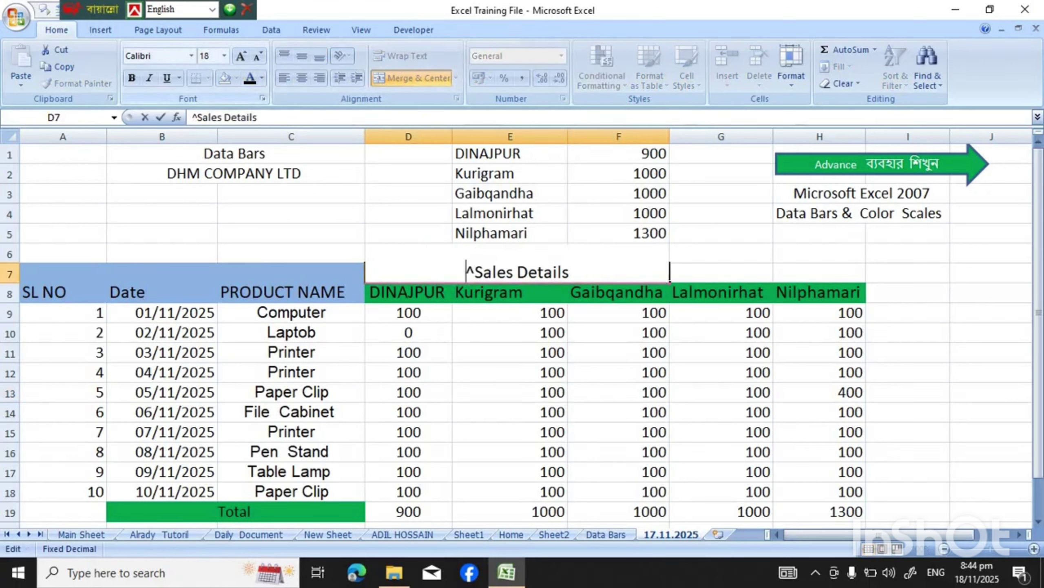
click(721, 273)
click(516, 272)
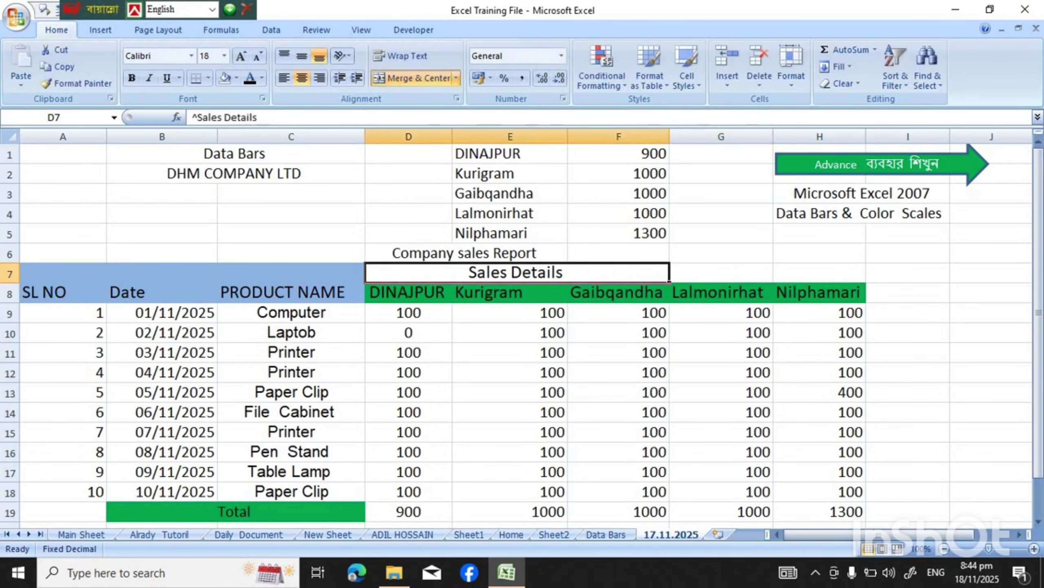
click(236, 78)
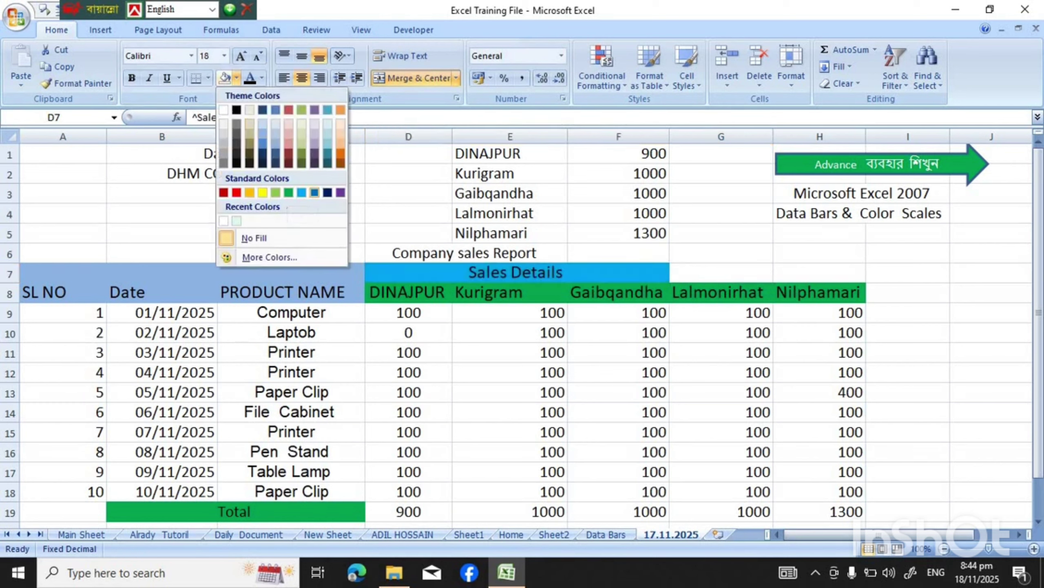
click(314, 192)
click(721, 272)
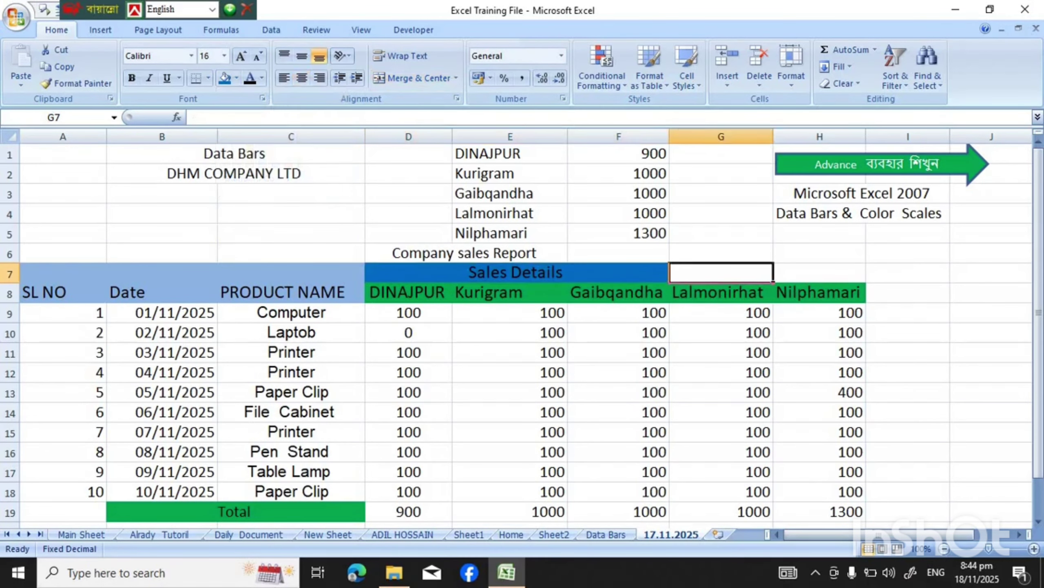
click(510, 137)
click(619, 213)
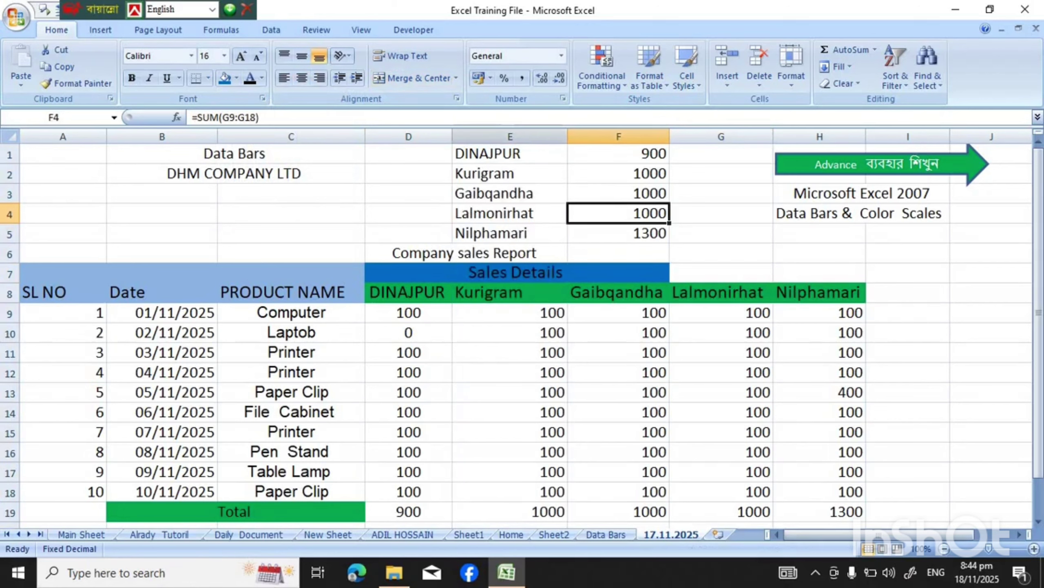
click(510, 137)
click(618, 213)
click(510, 153)
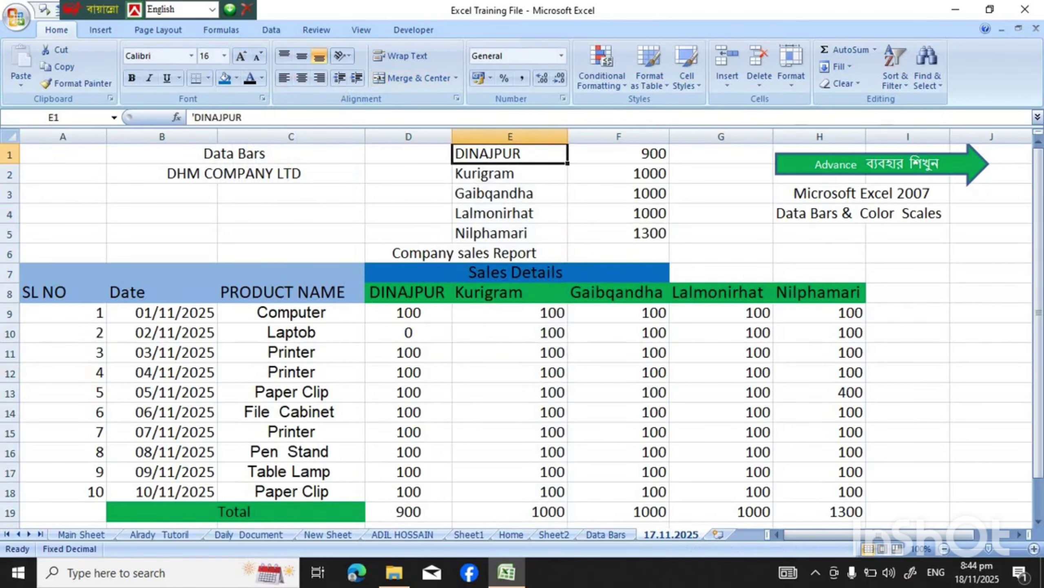
drag(510, 234, 510, 154)
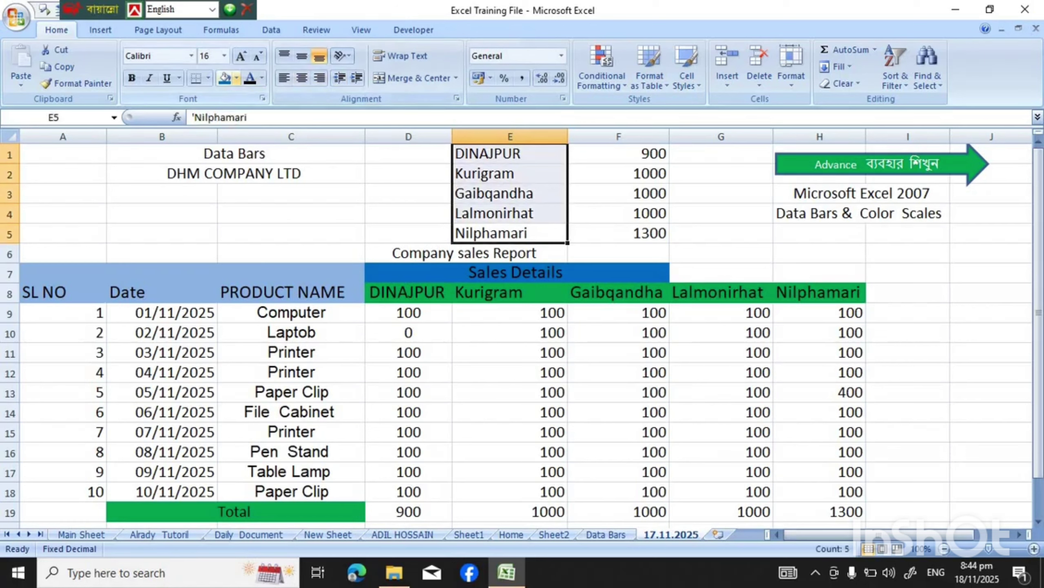
click(237, 78)
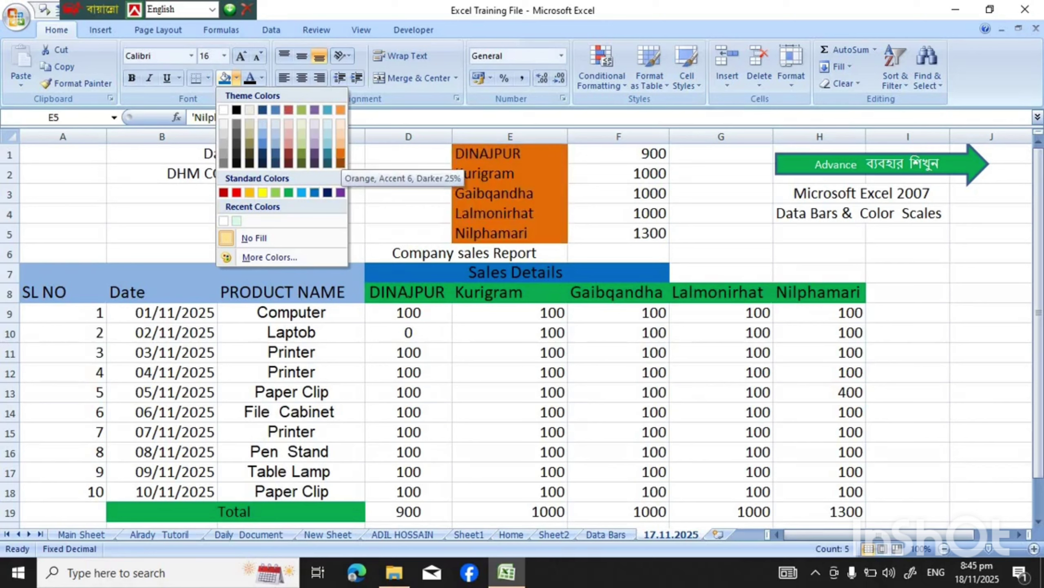
key(Escape)
click(908, 332)
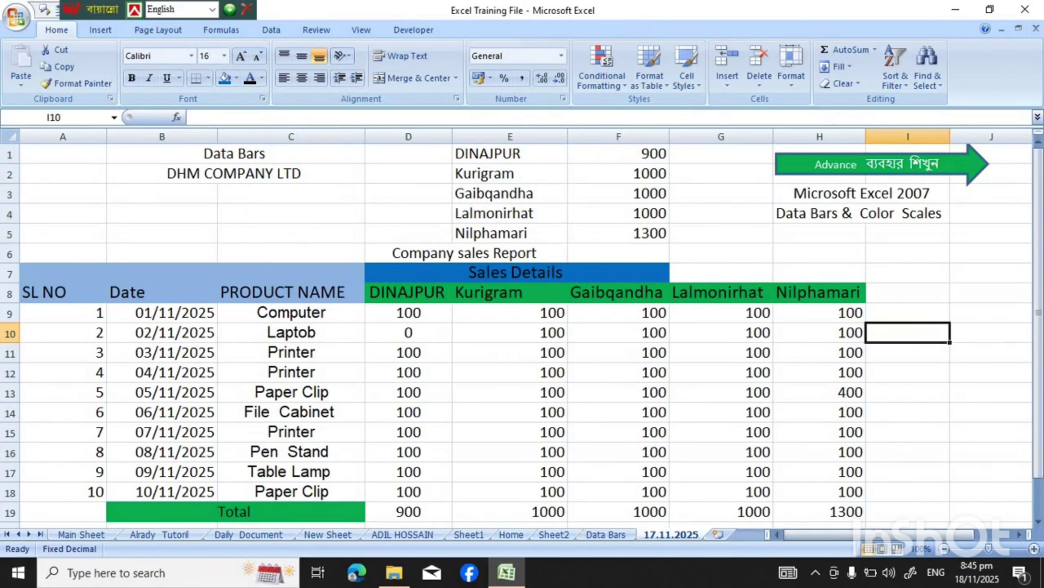
- Set the DINAJPUR sales of the Laptob row in D10 to 5000
click(408, 332)
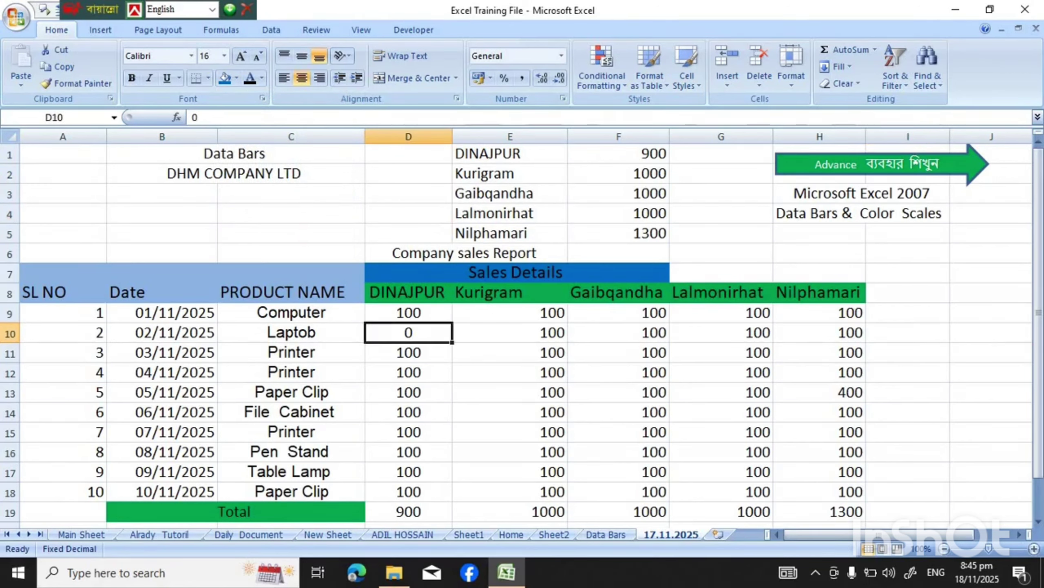
text(5000)
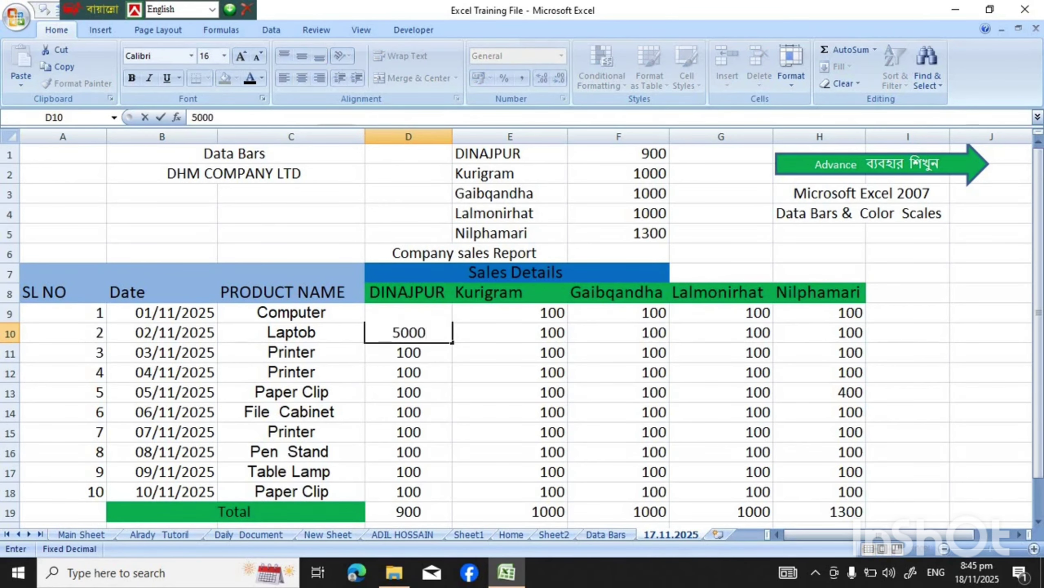
key(Return)
click(991, 353)
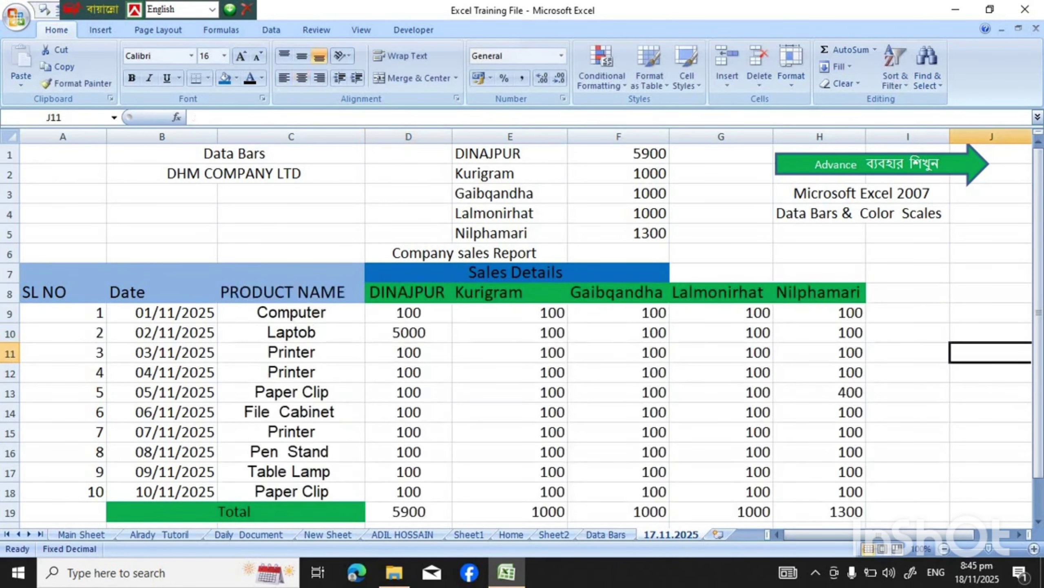
click(409, 333)
click(409, 312)
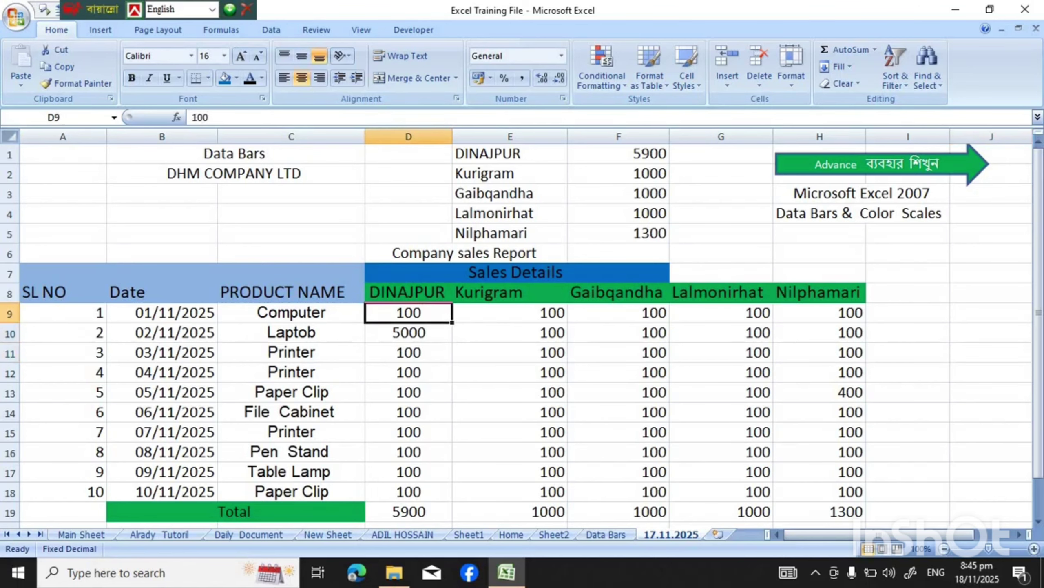
- Reduce the font size of the entire 17.11.2025 sheet to 12
click(9, 136)
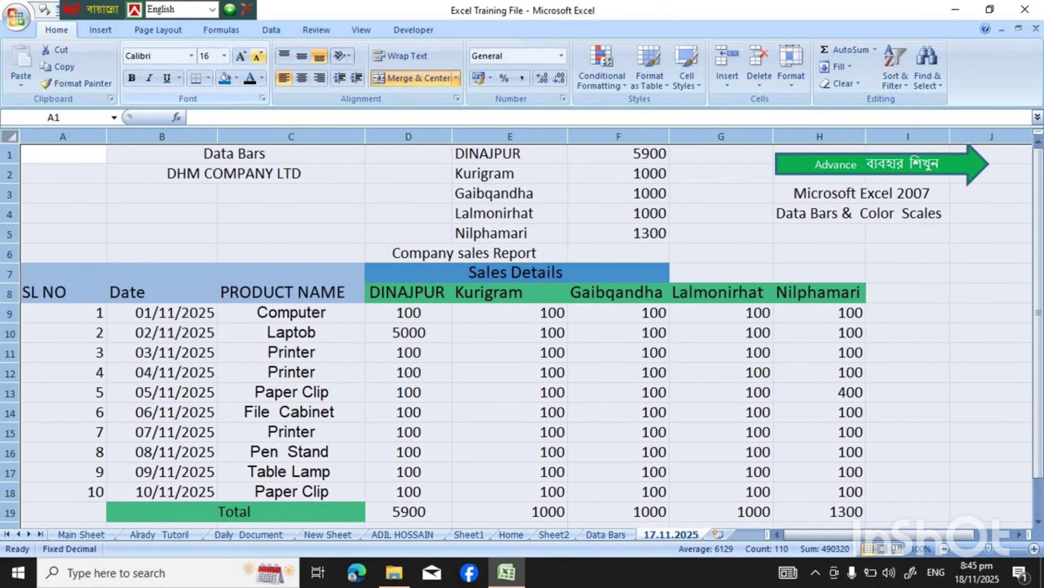
click(257, 56)
click(257, 55)
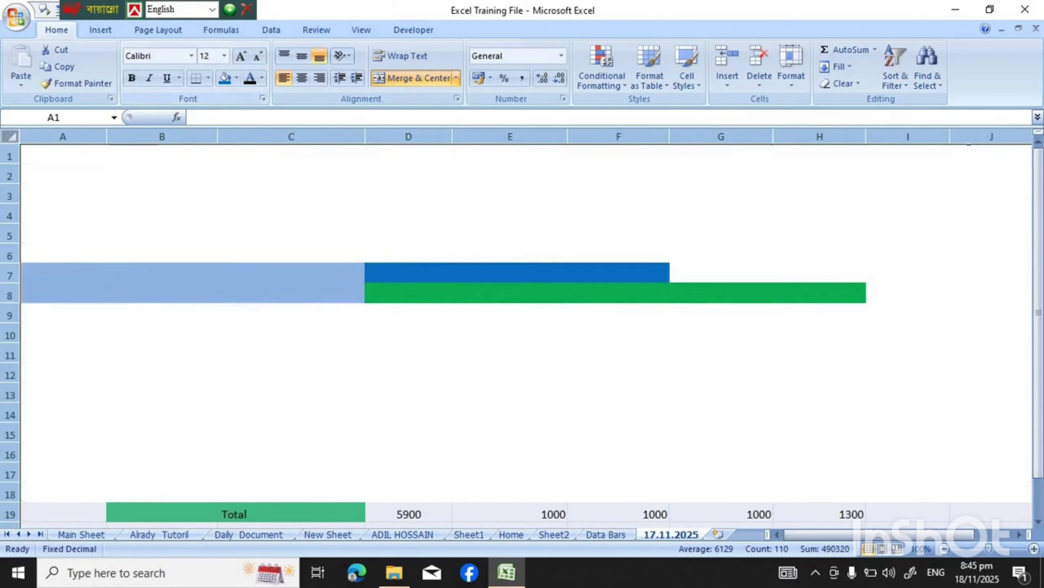
- Set the DINAJPUR sales of the first Printer row in D11 to 7000 and check that district's summary total in F1
click(409, 354)
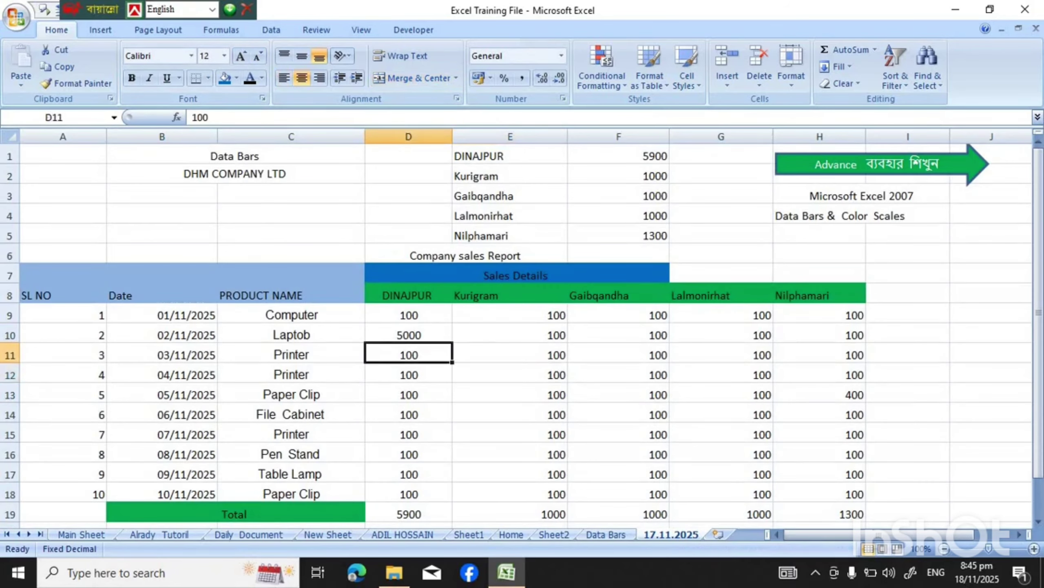
key(BackSpace)
text(7)
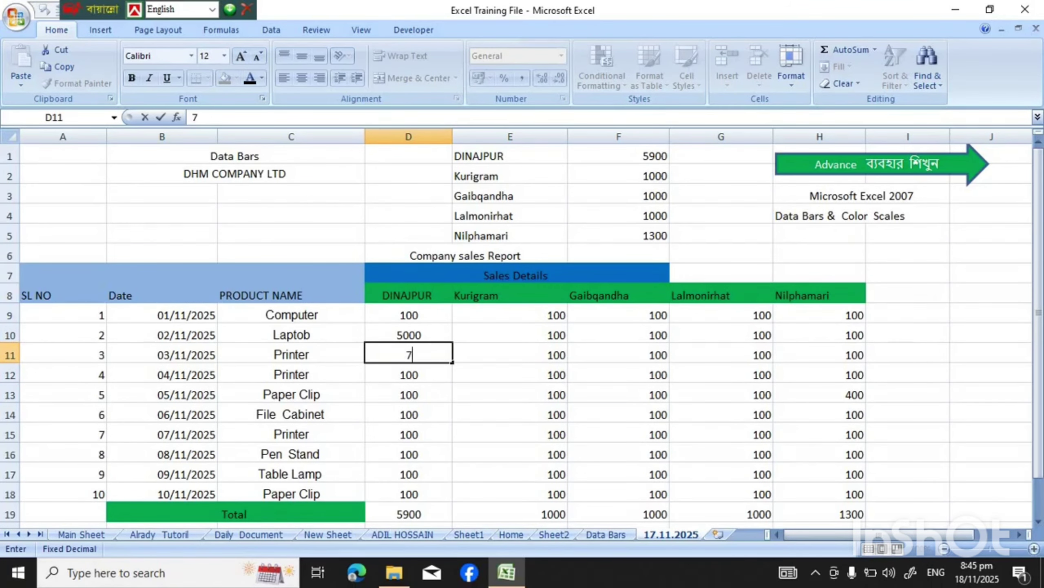
text(000)
key(Return)
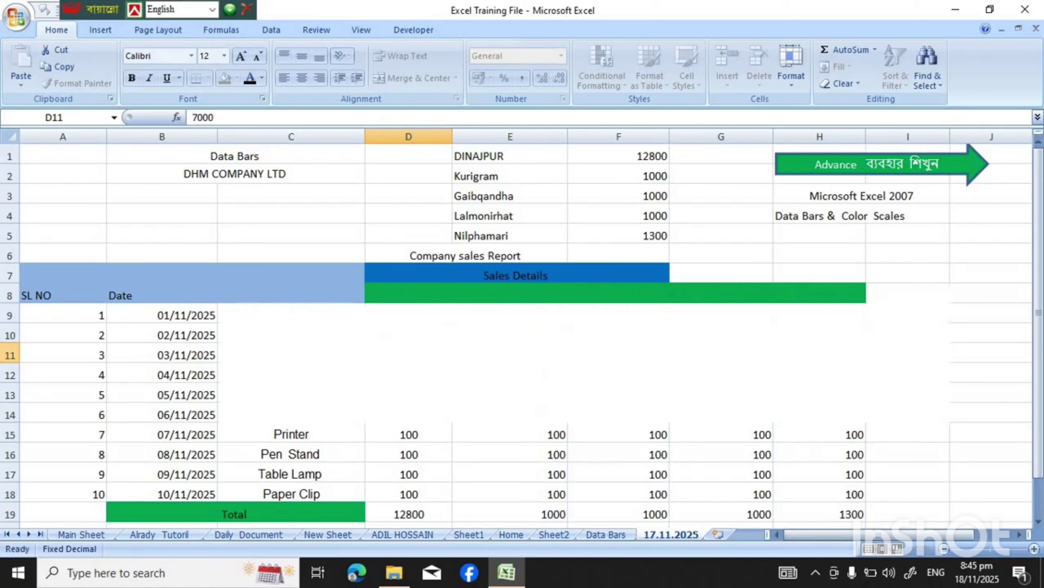
click(618, 155)
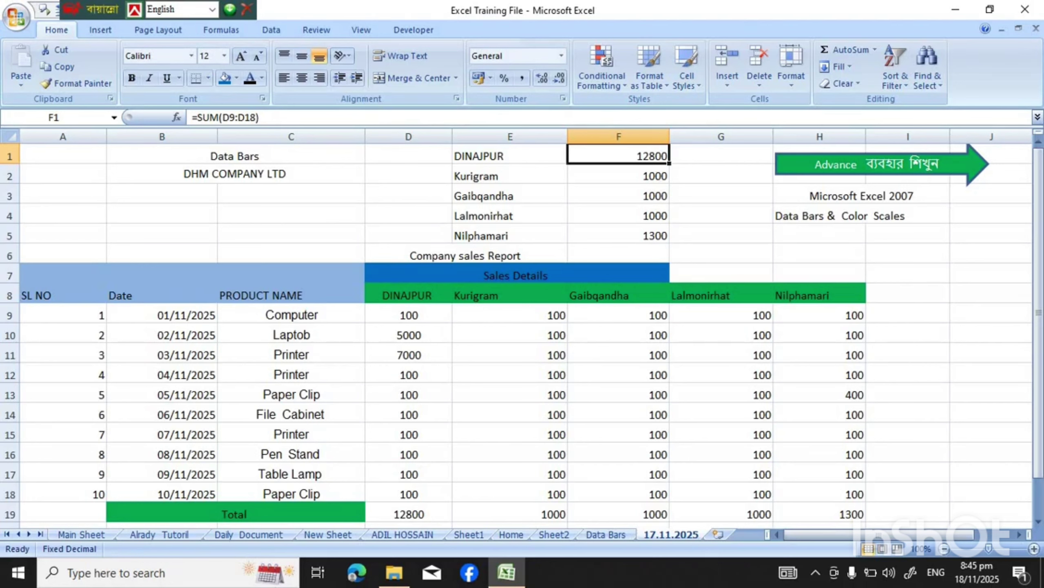
- Set the DINAJPUR sales of the Printer row in D15 to 8560 and check that district's totals in D19 and F1
click(408, 432)
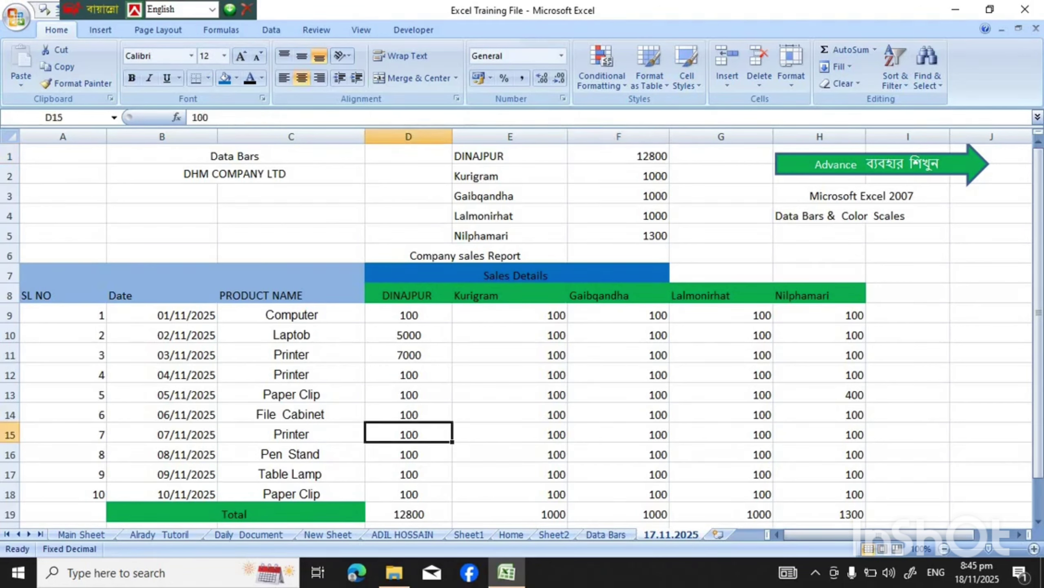
key(BackSpace)
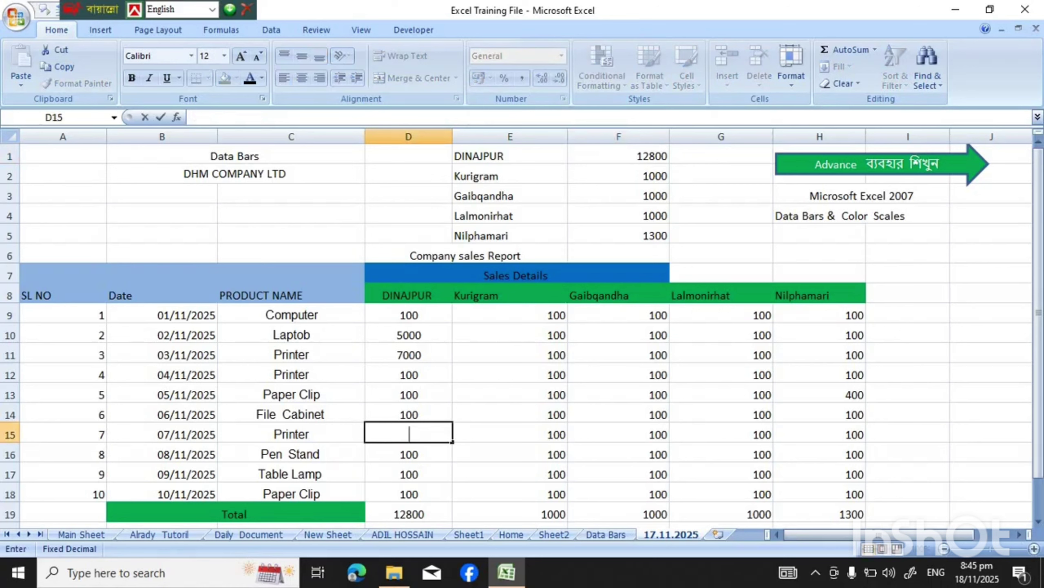
text(8560)
key(Return)
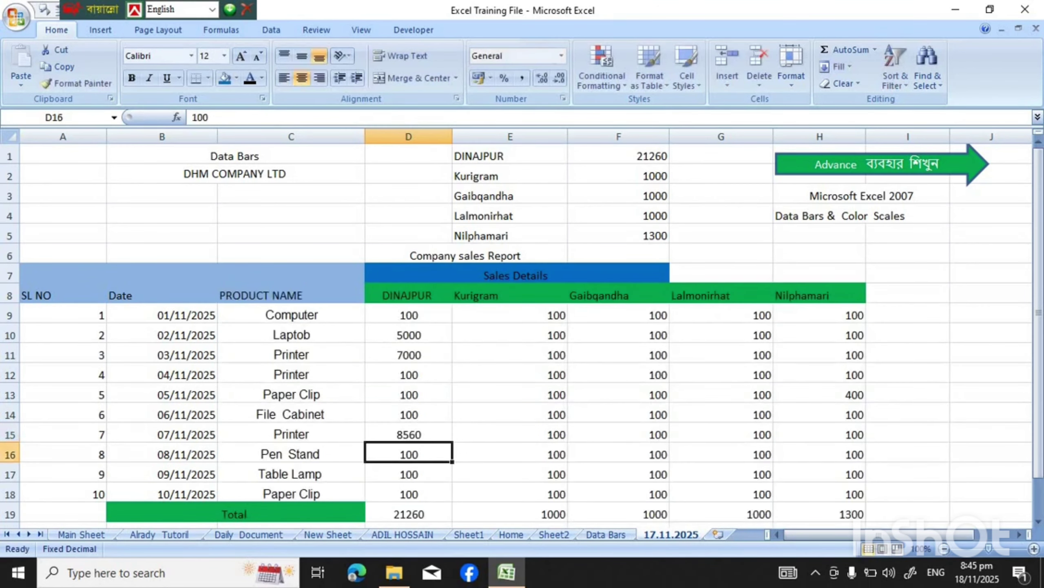
click(408, 513)
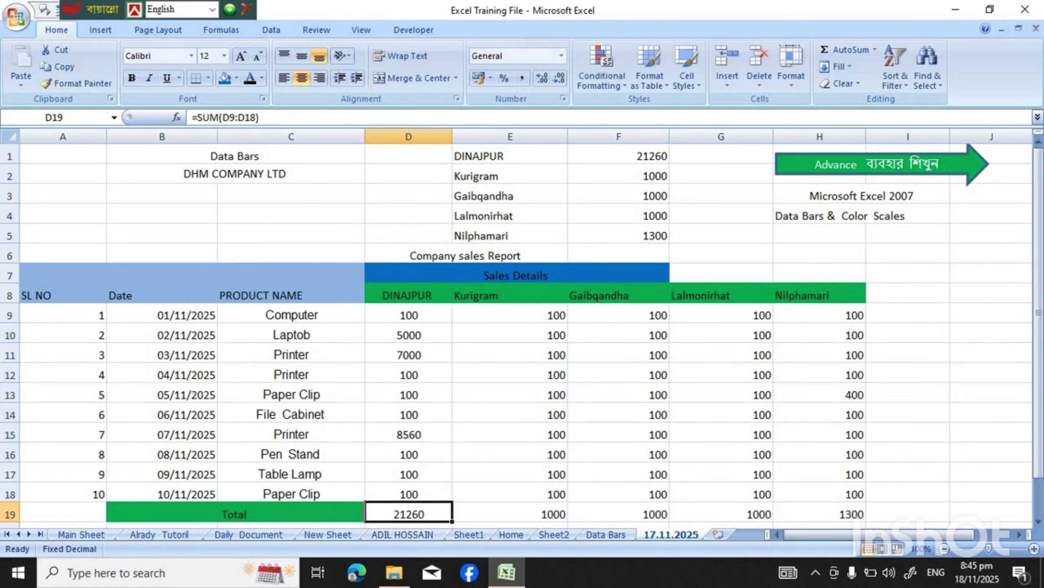
click(618, 155)
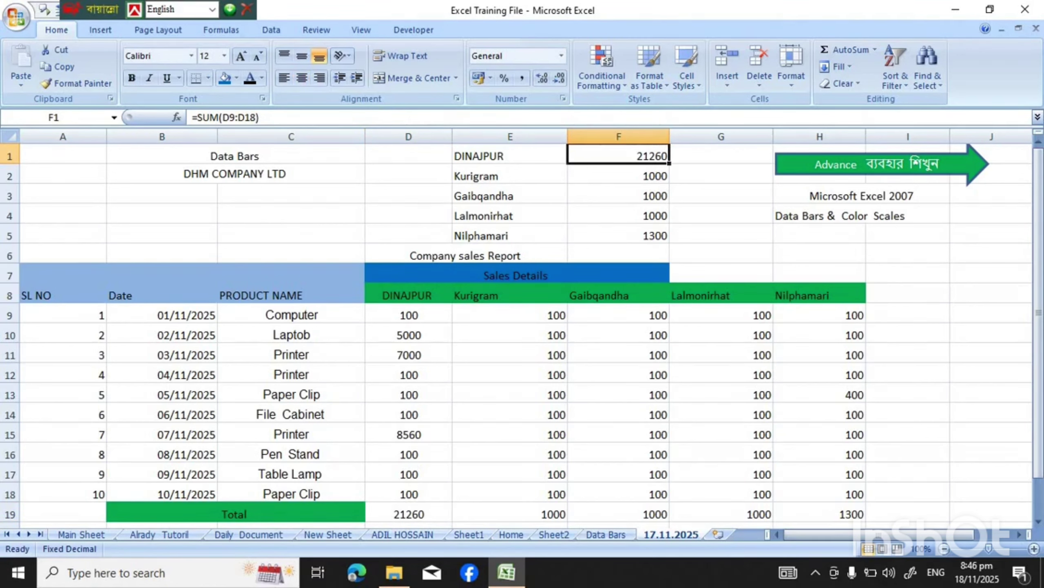
- Apply Light Blue Data Bar conditional formatting to the DINAJPUR sales in D9:D18 and inspect the bars in D9, D10 and D11
drag(409, 314, 409, 493)
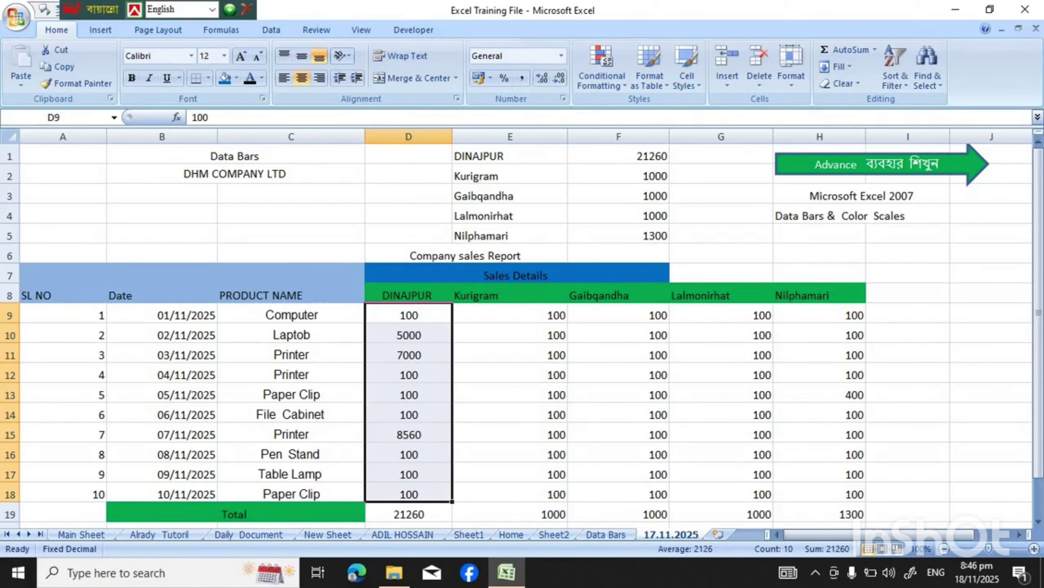
click(602, 75)
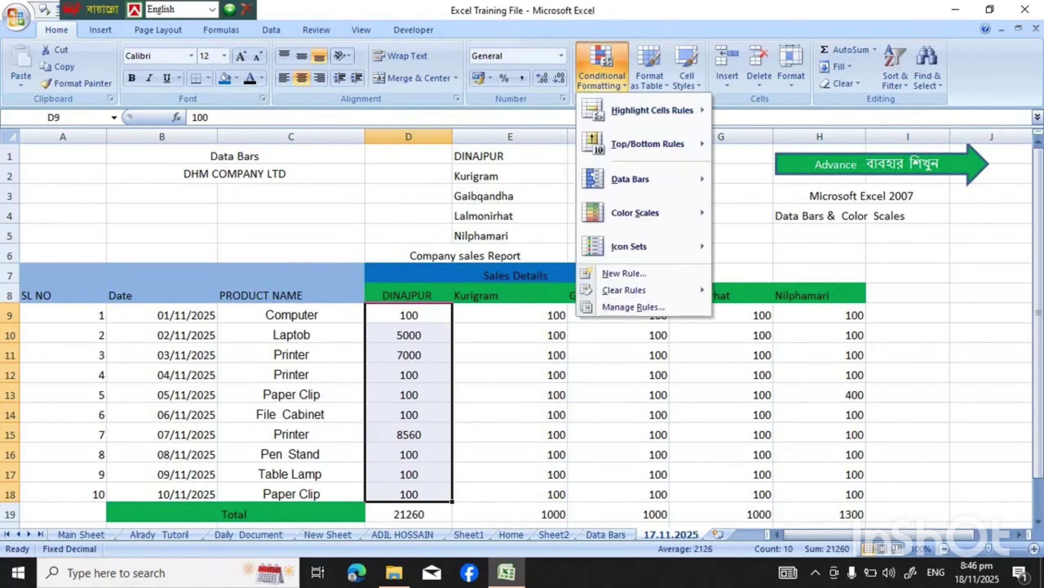
mouse_move(643, 179)
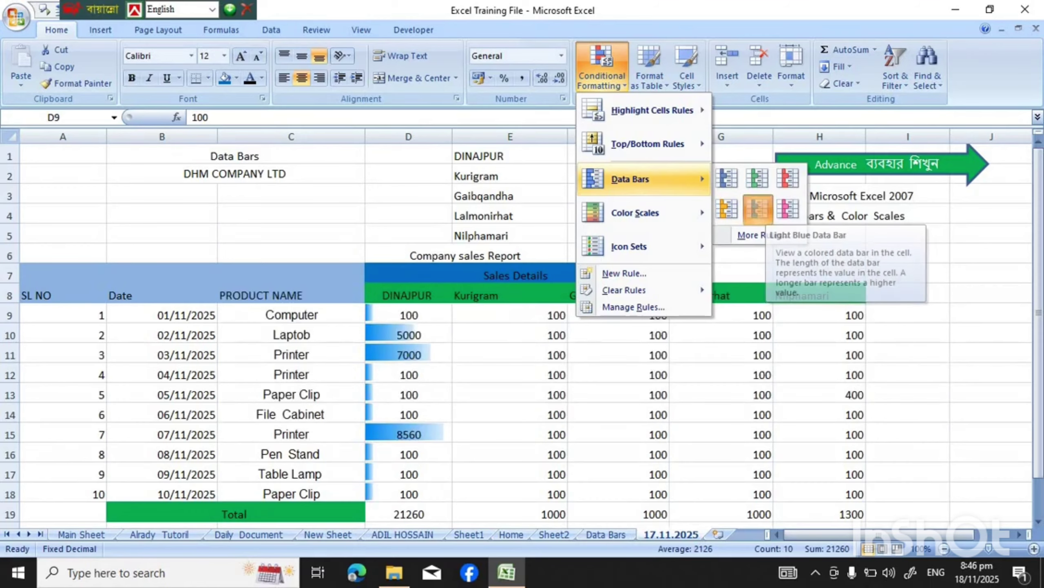
click(758, 209)
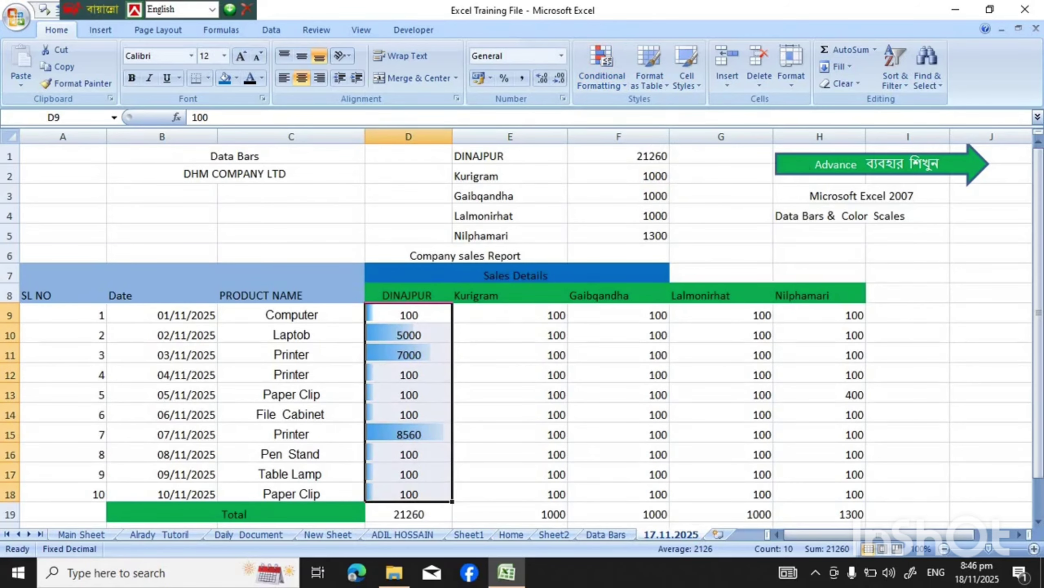
click(991, 372)
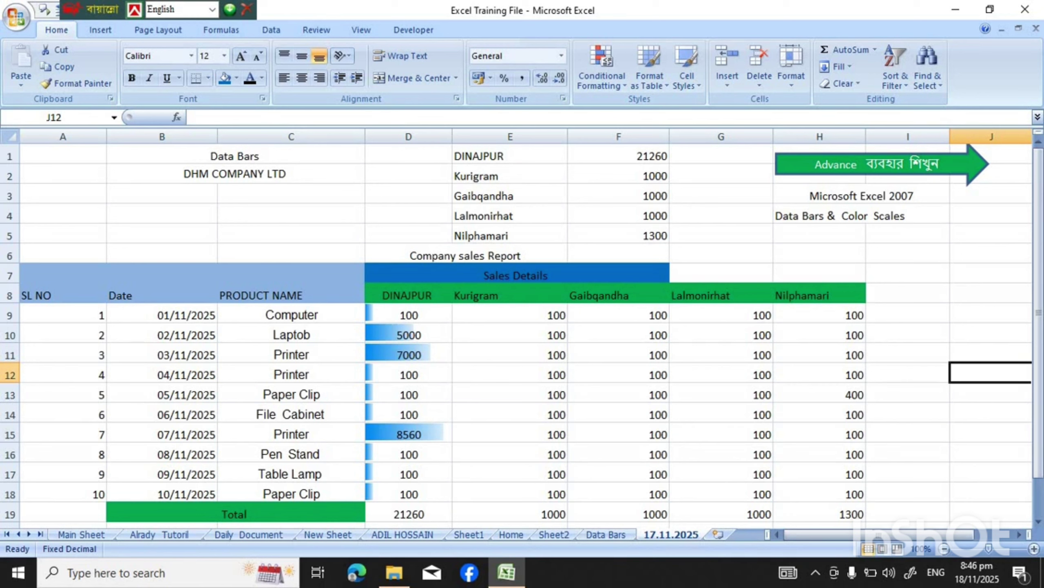
click(408, 314)
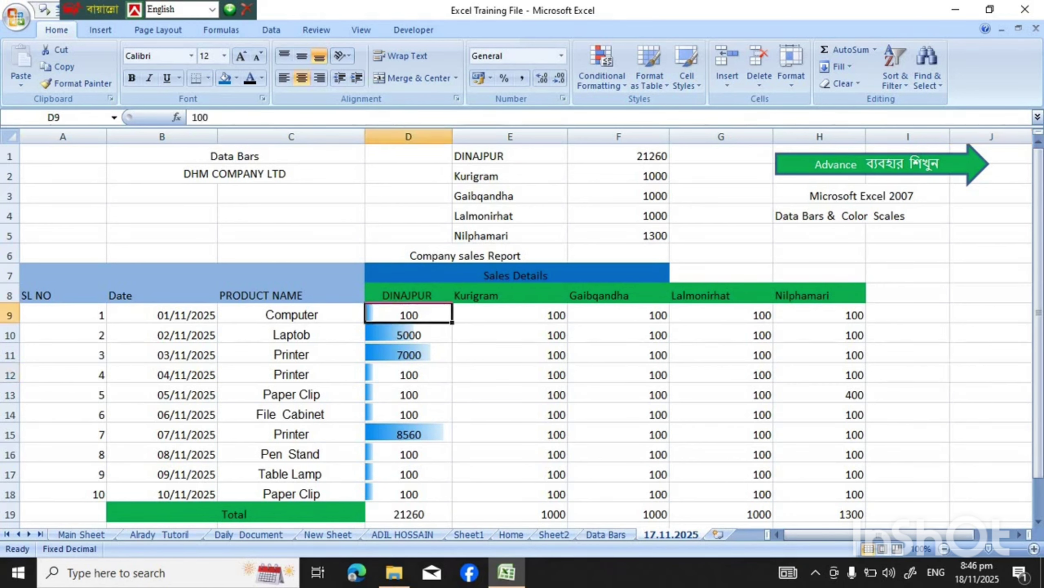
click(408, 335)
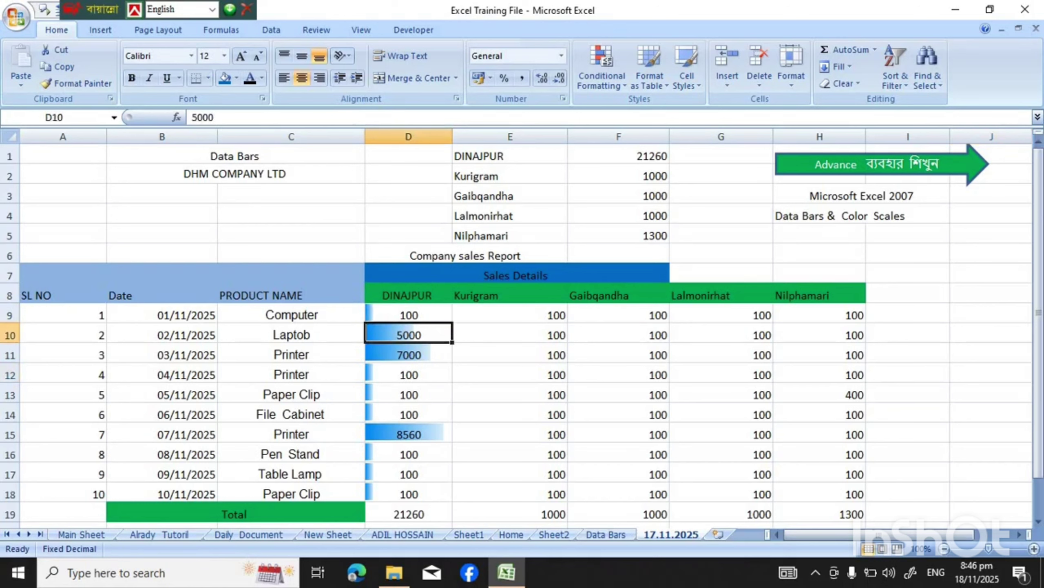
click(408, 354)
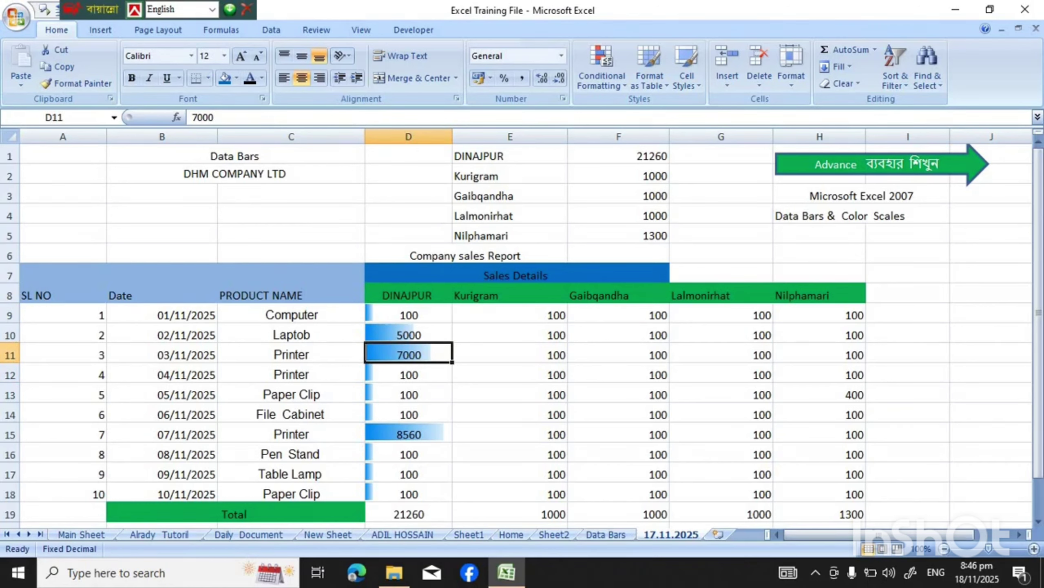
- Set the DINAJPUR sales of the Table Lamp row in D17 to 9000
click(409, 473)
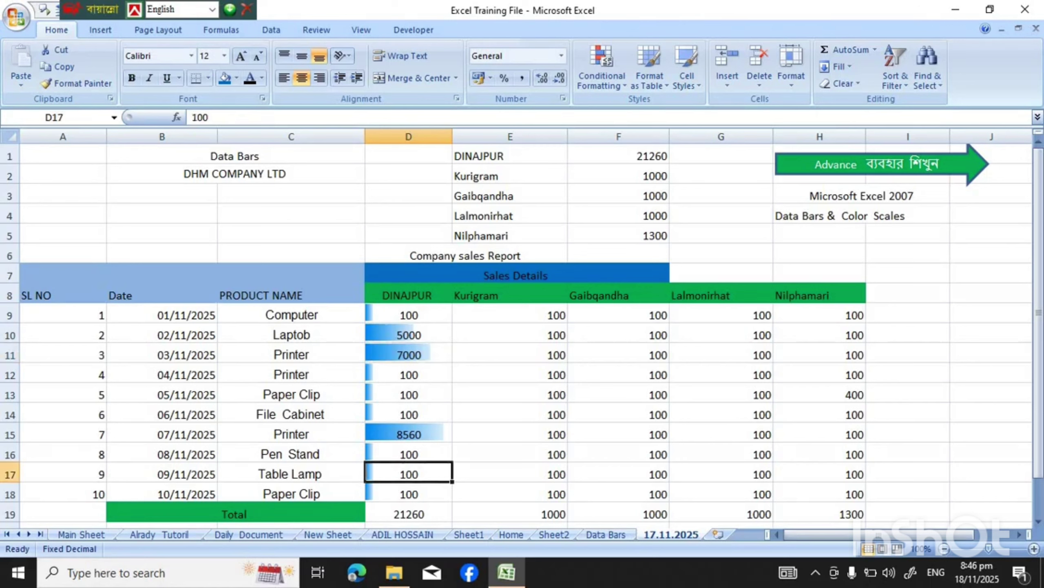
key(BackSpace)
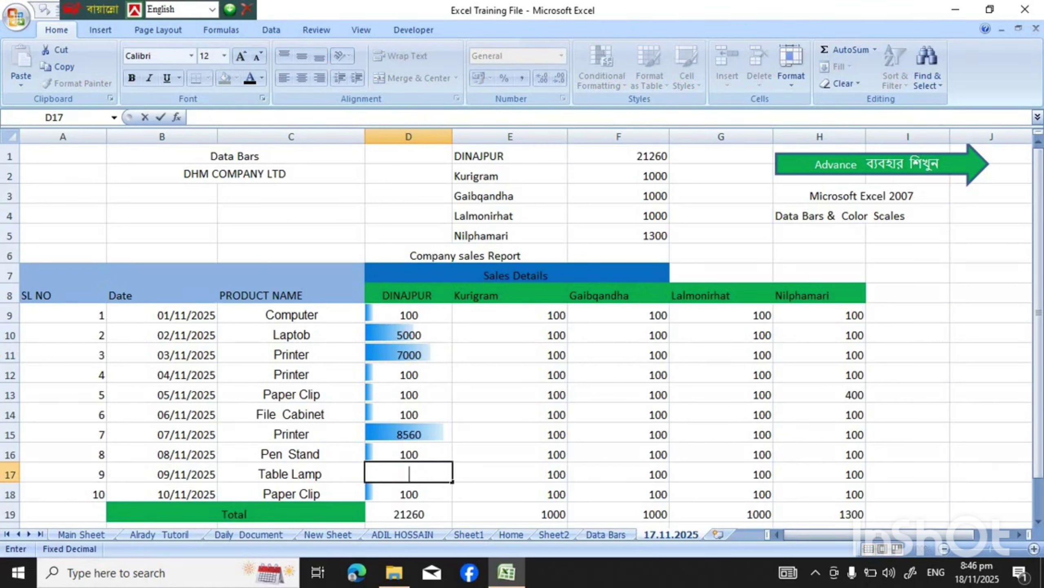
text(9000)
key(Return)
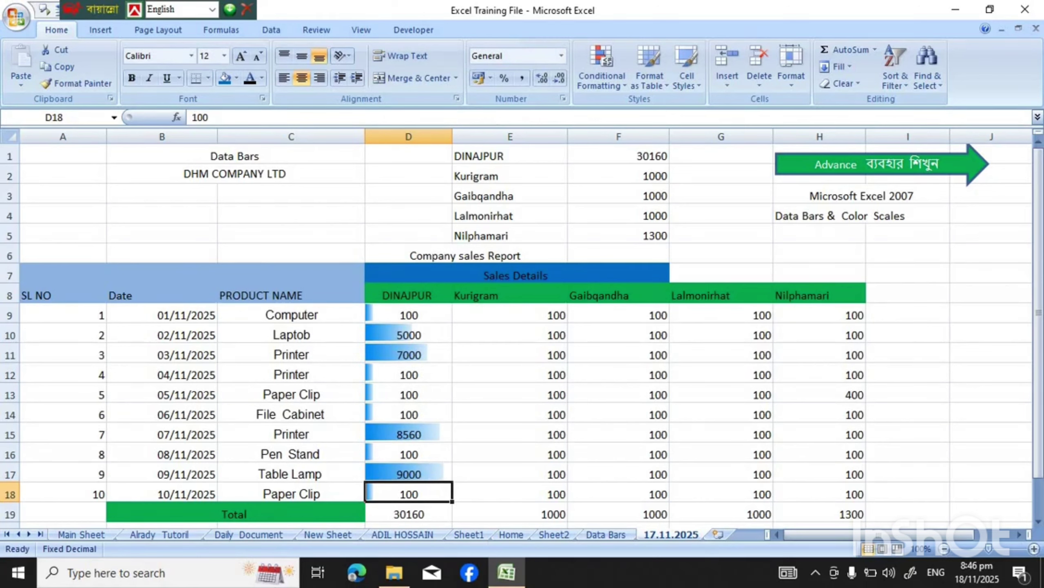
- Go through the product names in C9:C18 and compare them with the data bars in the DINAJPUR column
click(291, 314)
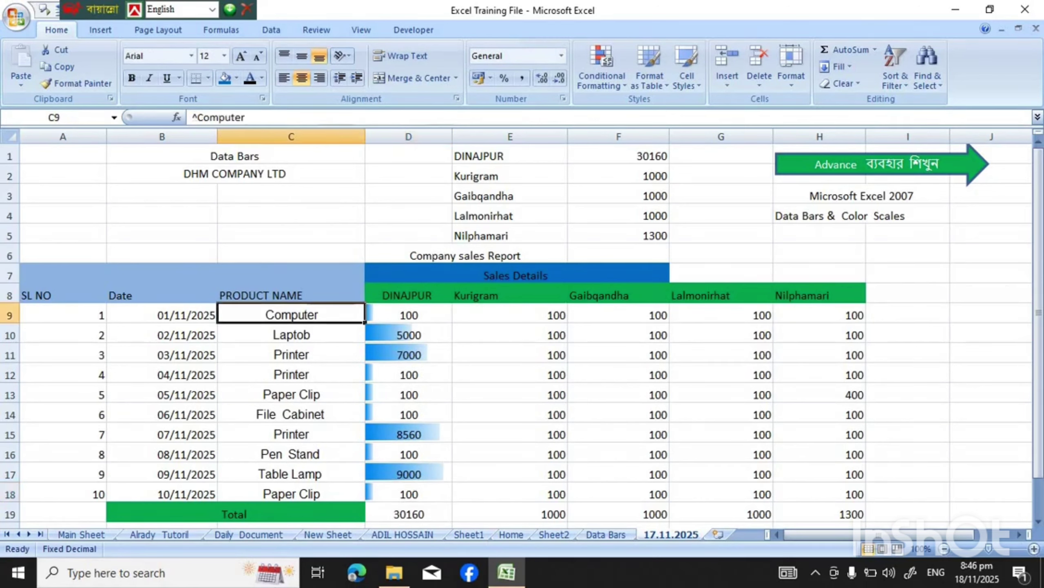
key(Down)
key(Down)
key(Down)
key(Down)
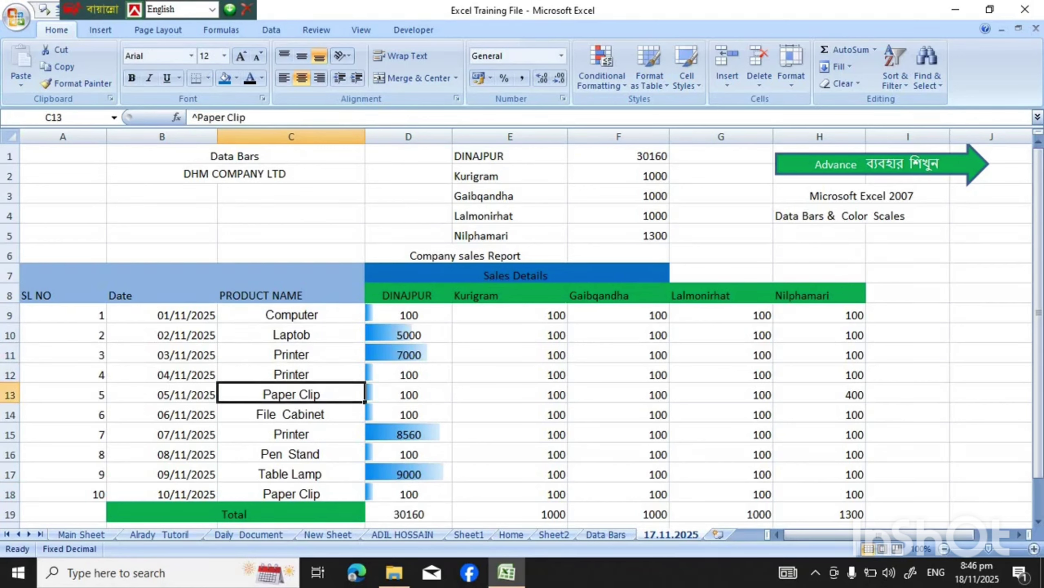
key(Down)
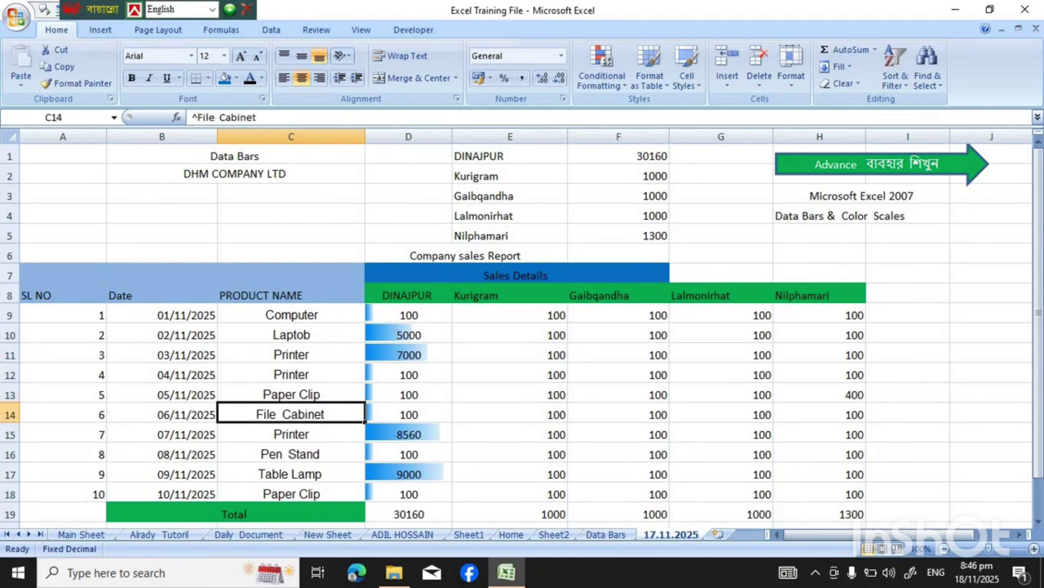
key(Down)
key(Down)
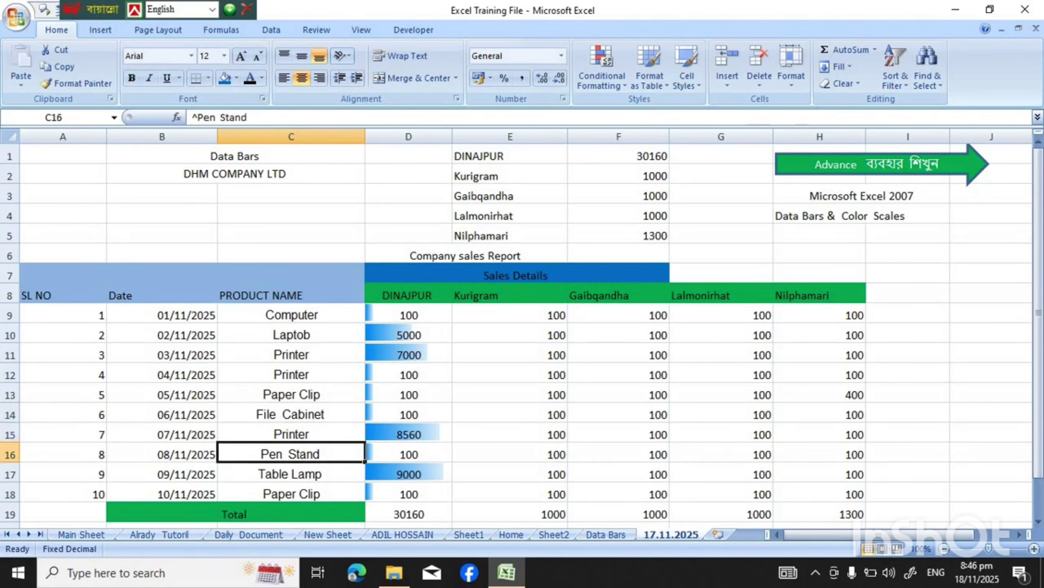
key(Down)
key(Down)
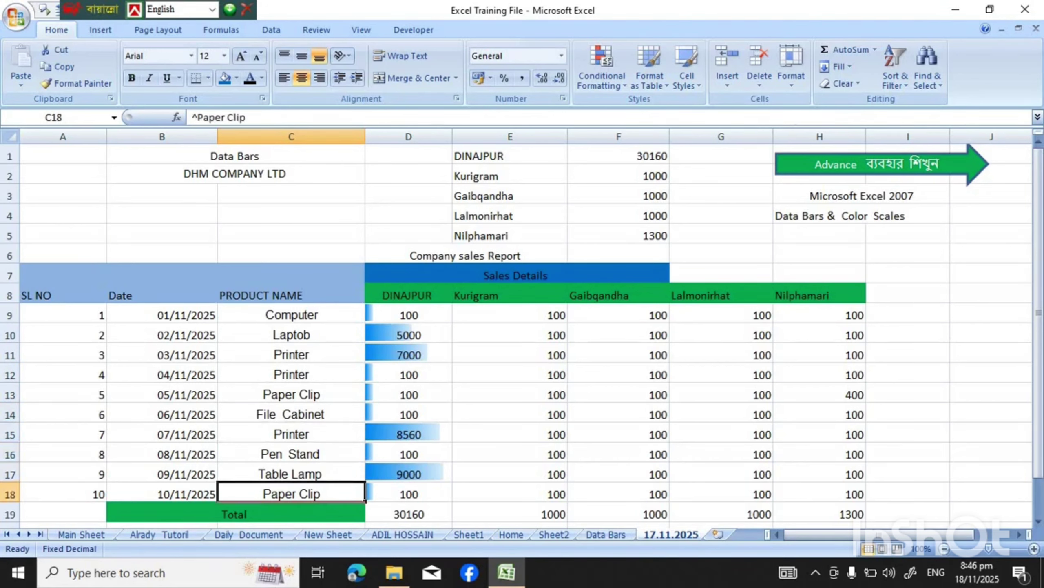
click(408, 354)
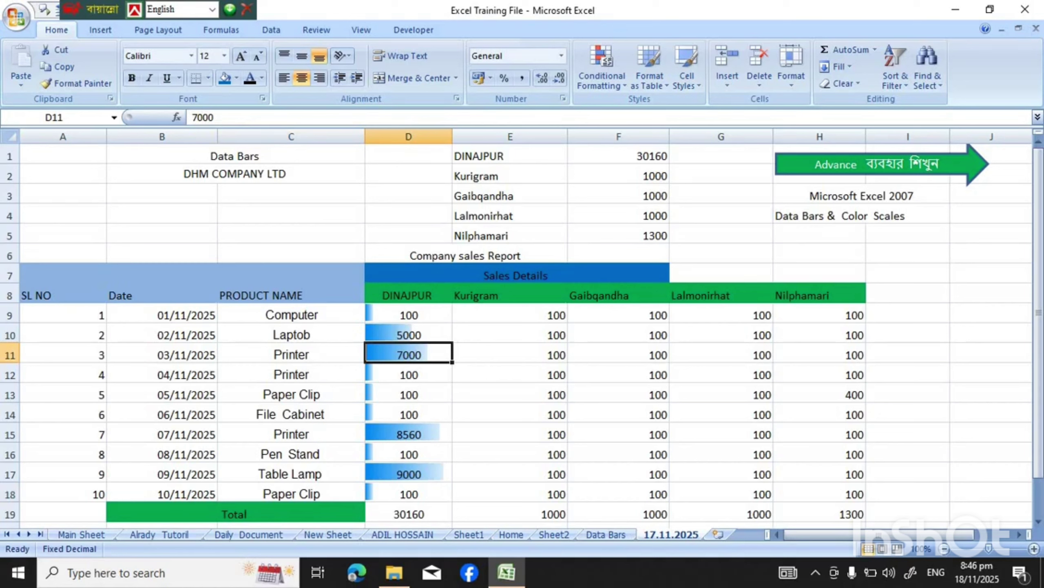
click(409, 314)
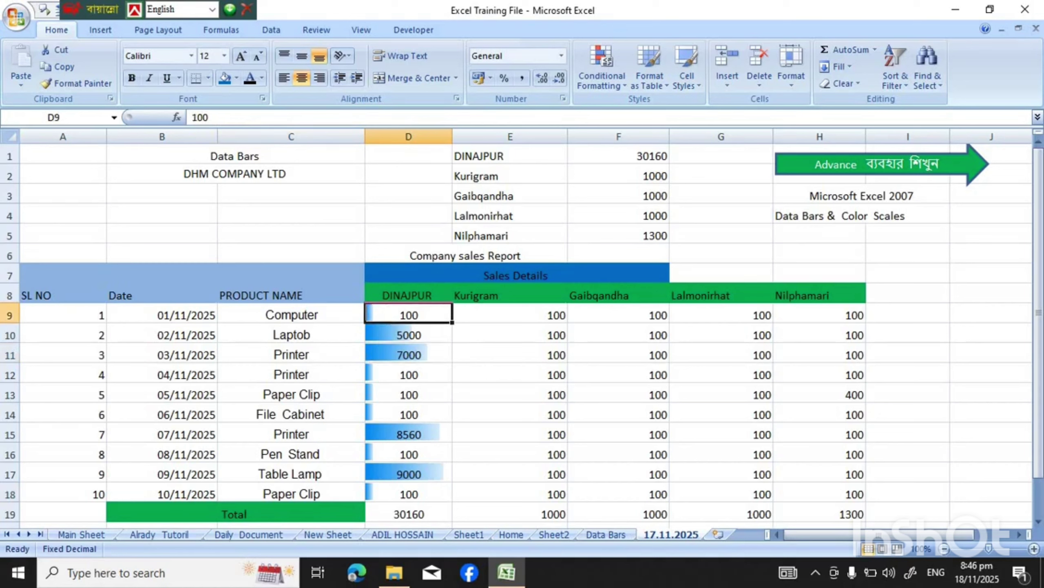
click(510, 374)
click(907, 373)
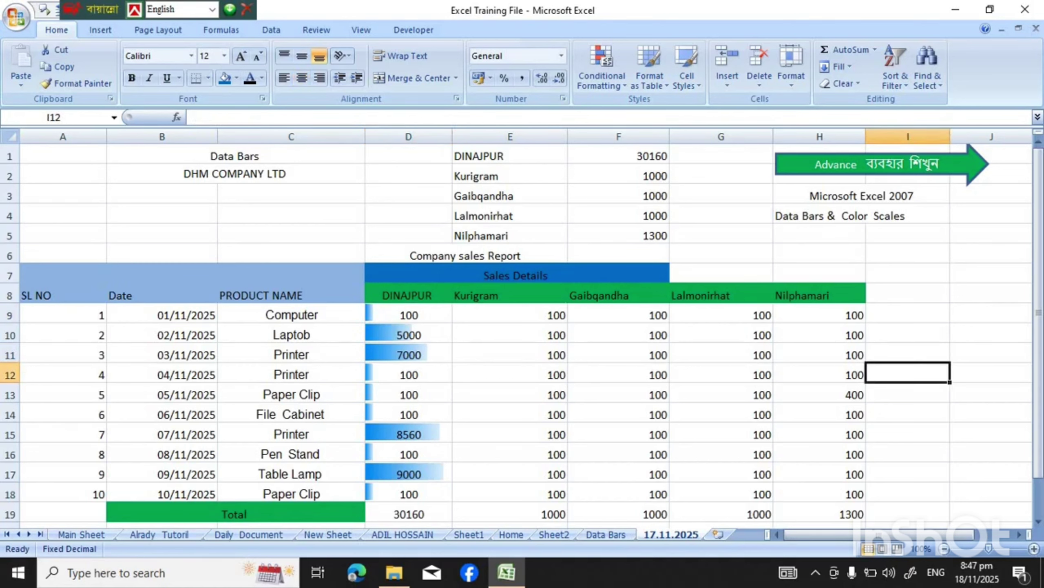
drag(408, 315, 843, 510)
drag(839, 513, 838, 493)
click(907, 453)
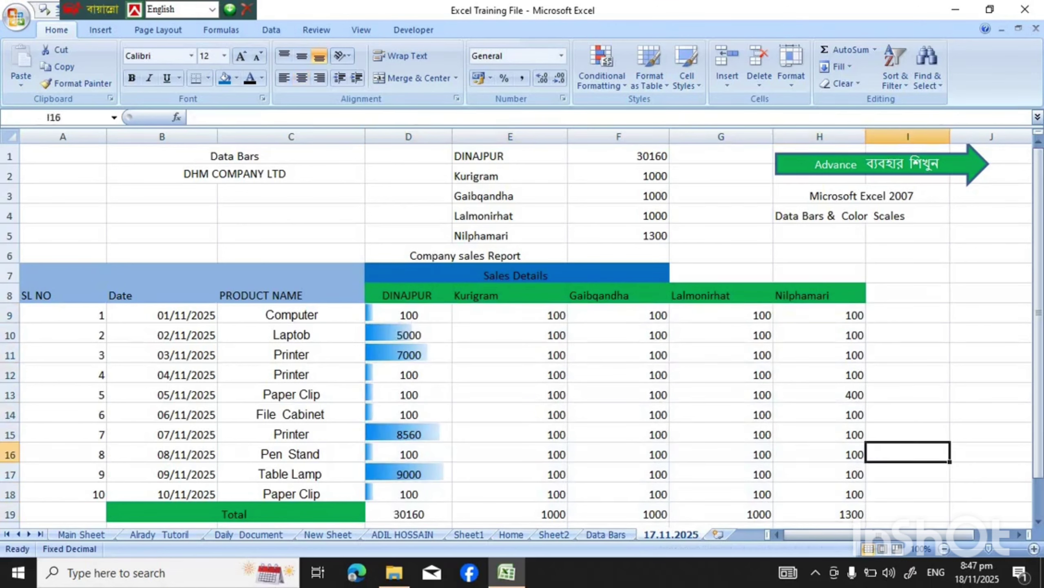
- Apply Blue Data Bar conditional formatting to the Kurigram sales in E9:E18
drag(409, 314, 819, 473)
click(907, 372)
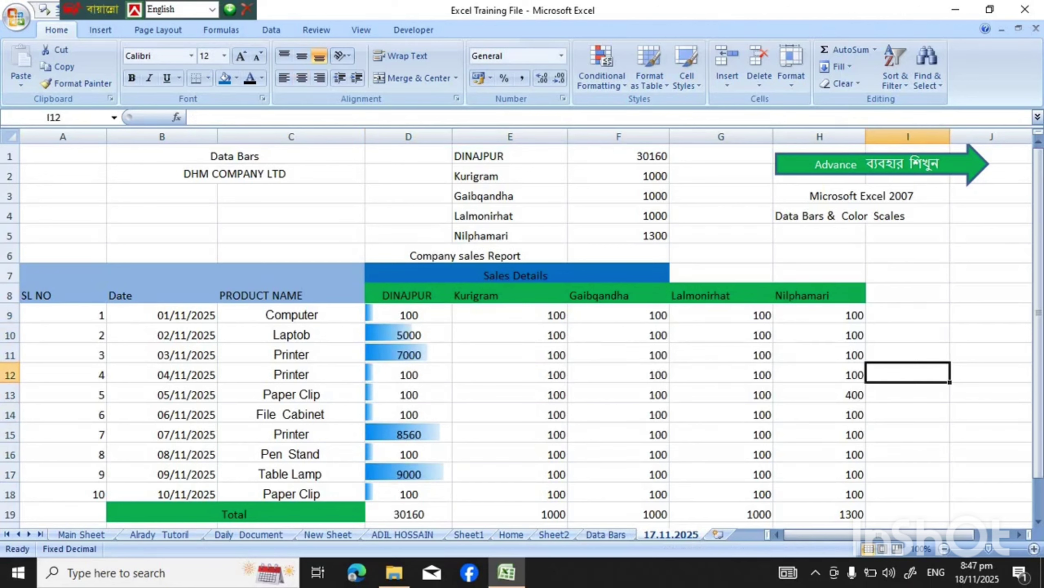
drag(510, 314, 510, 493)
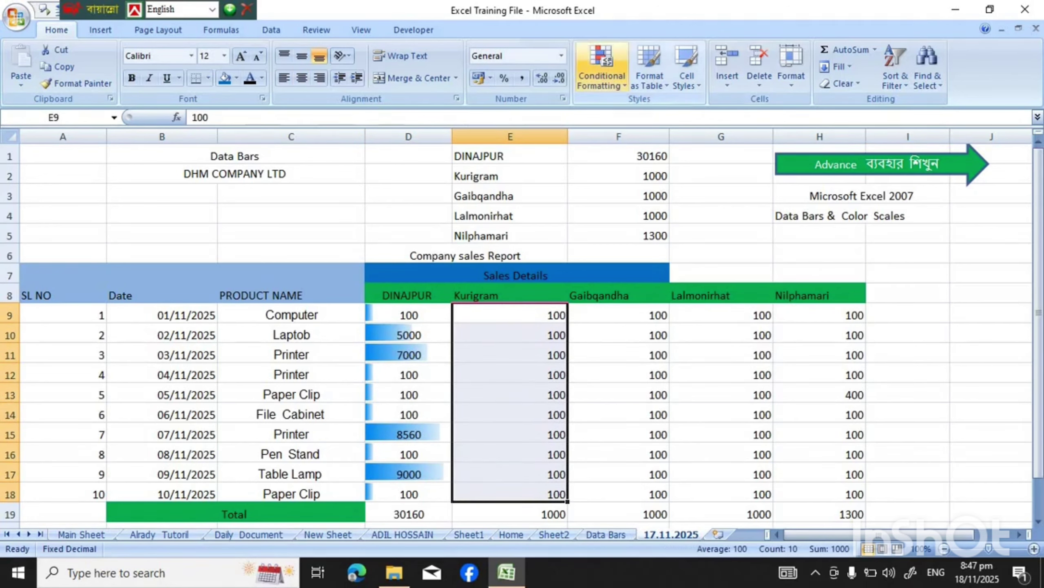
click(601, 77)
mouse_move(631, 178)
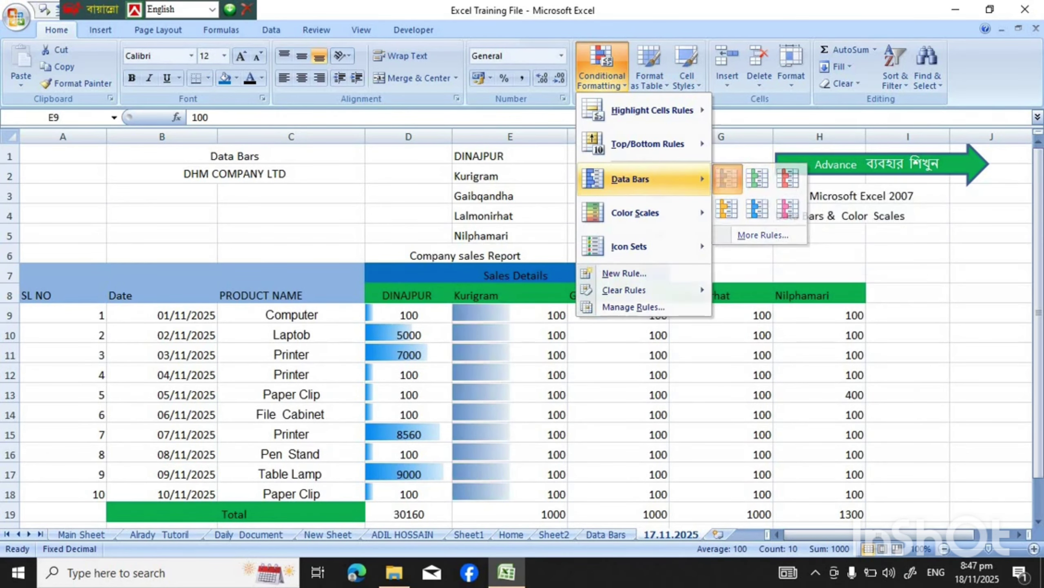
click(726, 178)
- Apply Orange Data Bar conditional formatting to the Gaibqandha sales in F9:F18
drag(619, 315, 619, 494)
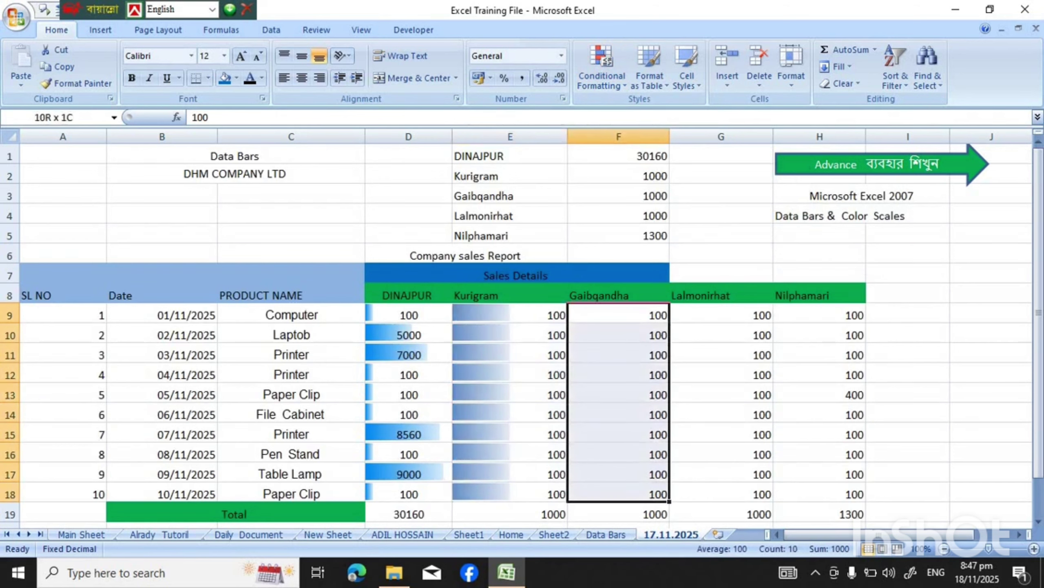
click(602, 66)
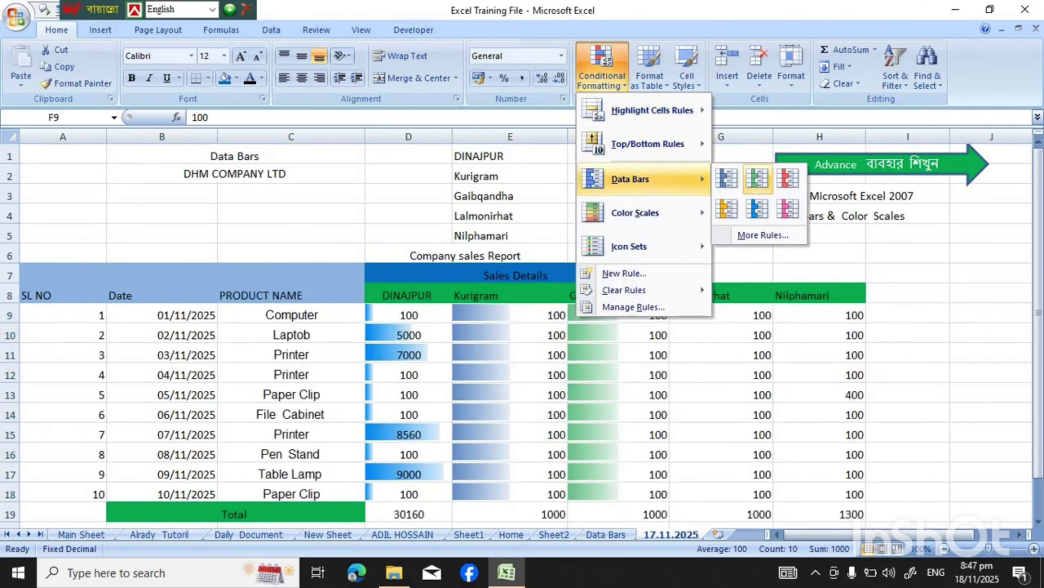
click(726, 208)
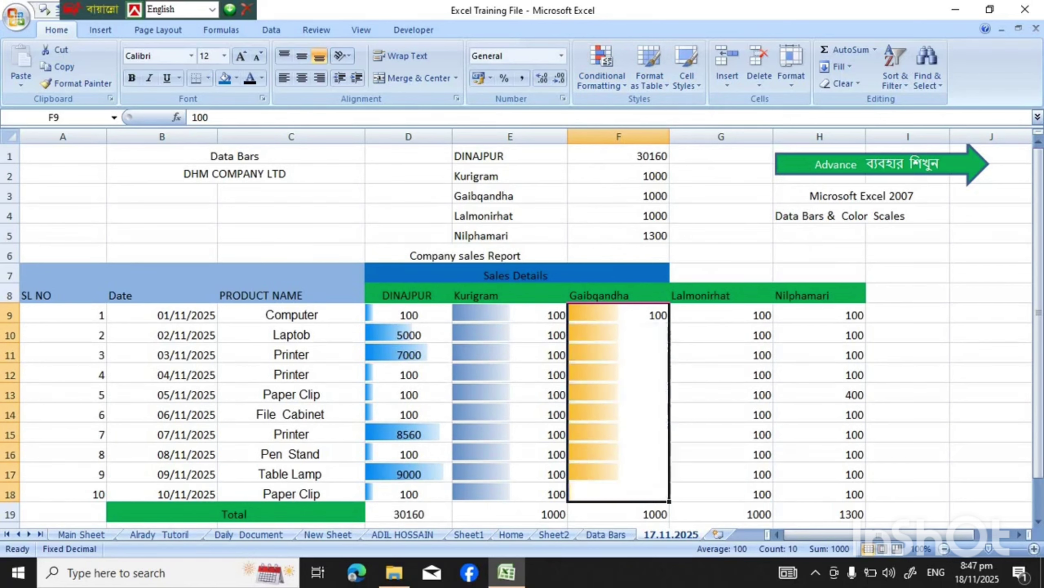
- Apply Purple Data Bar conditional formatting to the Lalmonirhat sales in G9:G18
drag(722, 314, 721, 494)
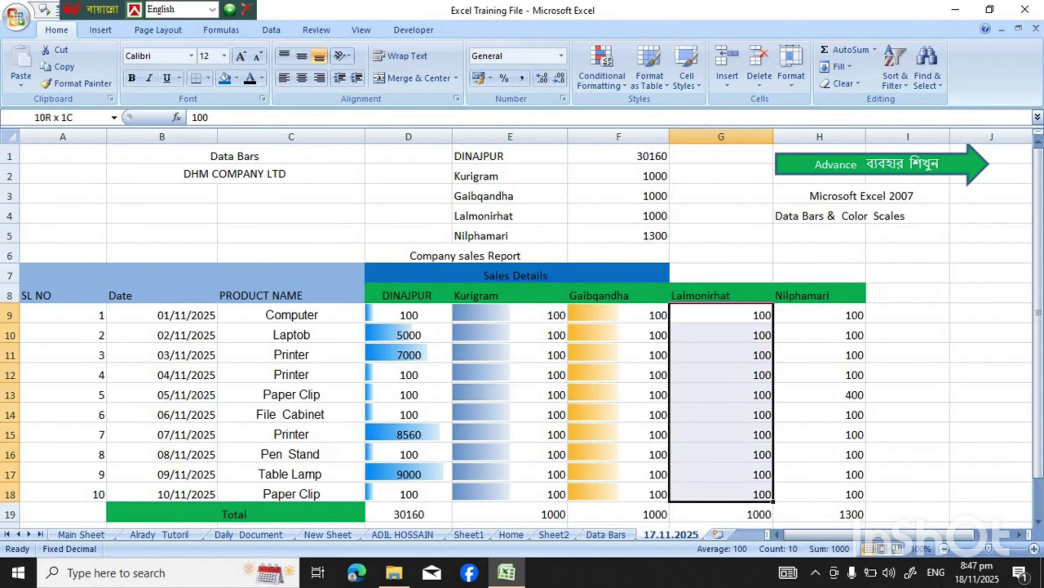
click(602, 70)
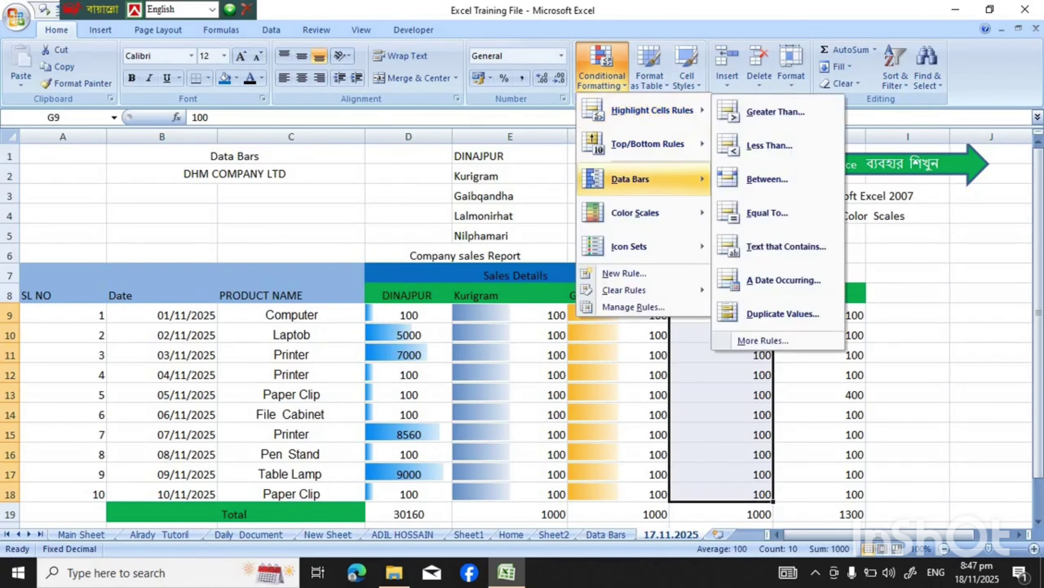
mouse_move(635, 212)
mouse_move(630, 178)
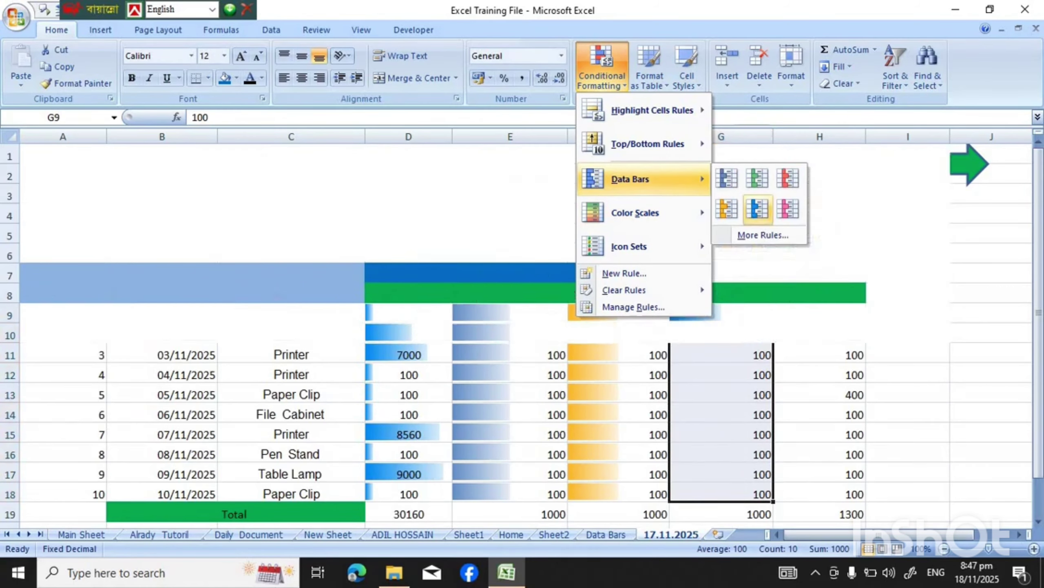
click(788, 209)
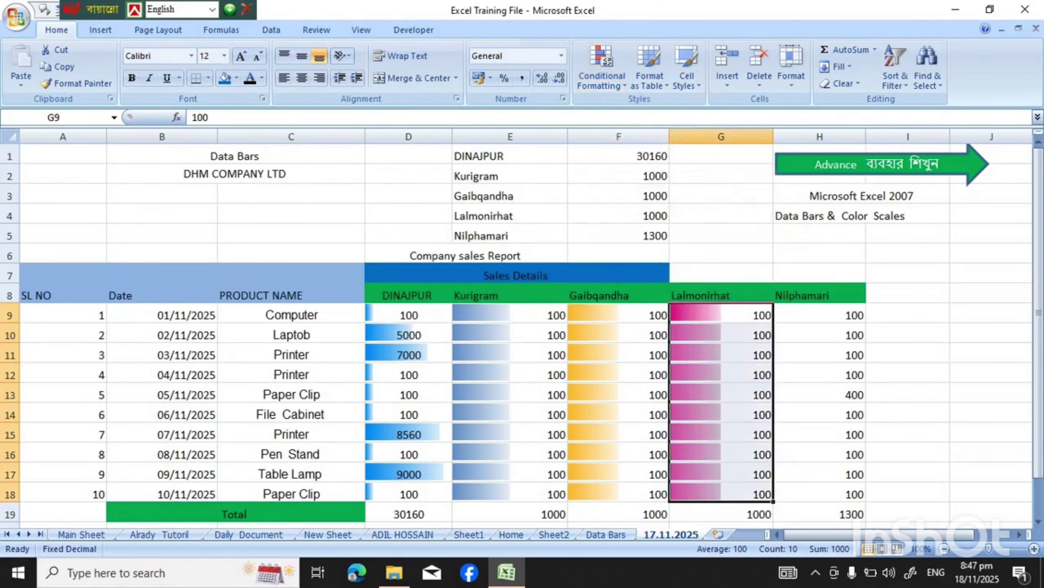
- Apply Red Data Bar conditional formatting to the Nilphamari sales in H9:H18
drag(820, 315, 820, 494)
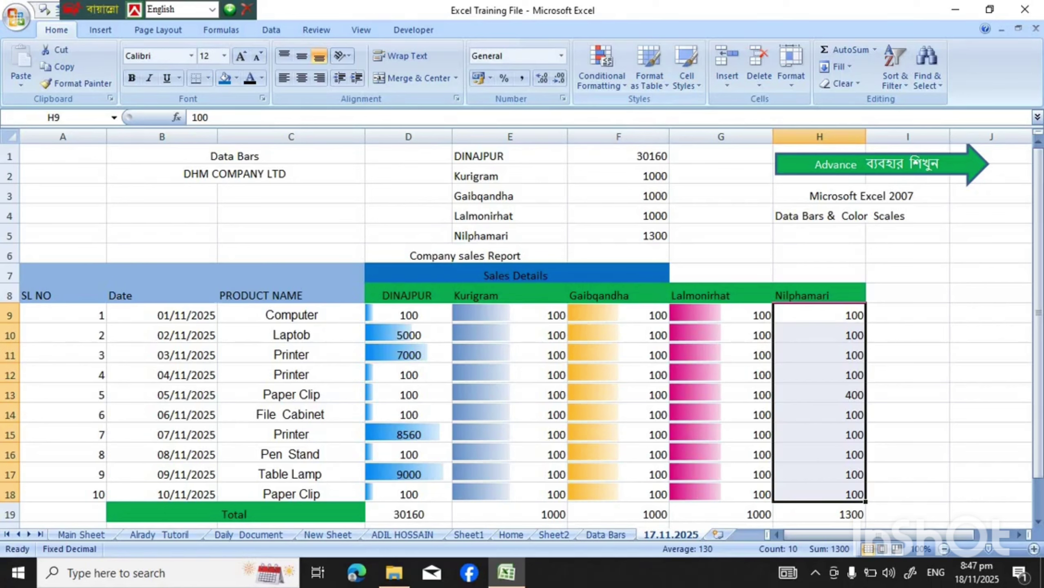
click(602, 68)
mouse_move(641, 246)
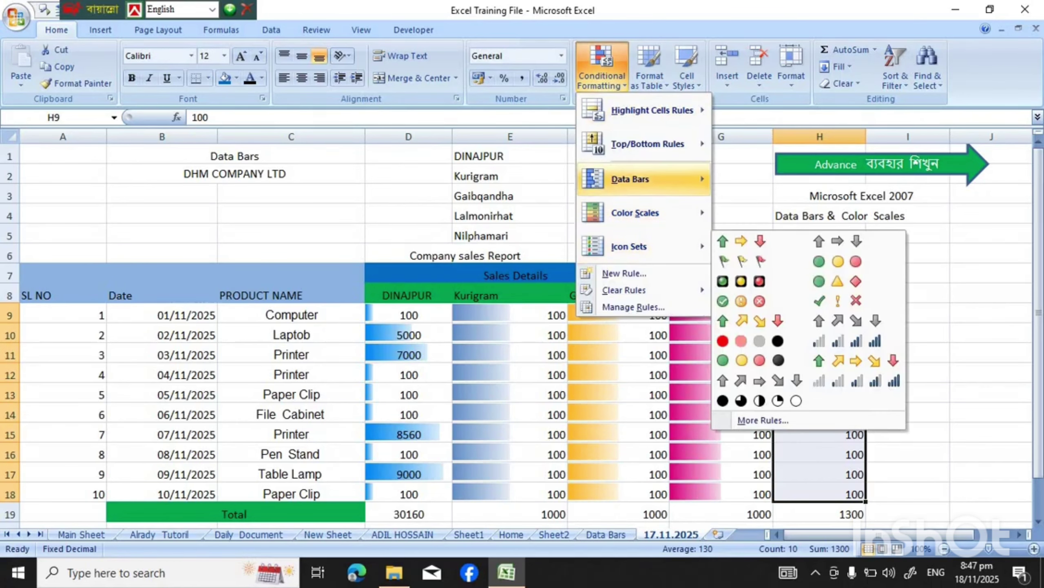
mouse_move(641, 179)
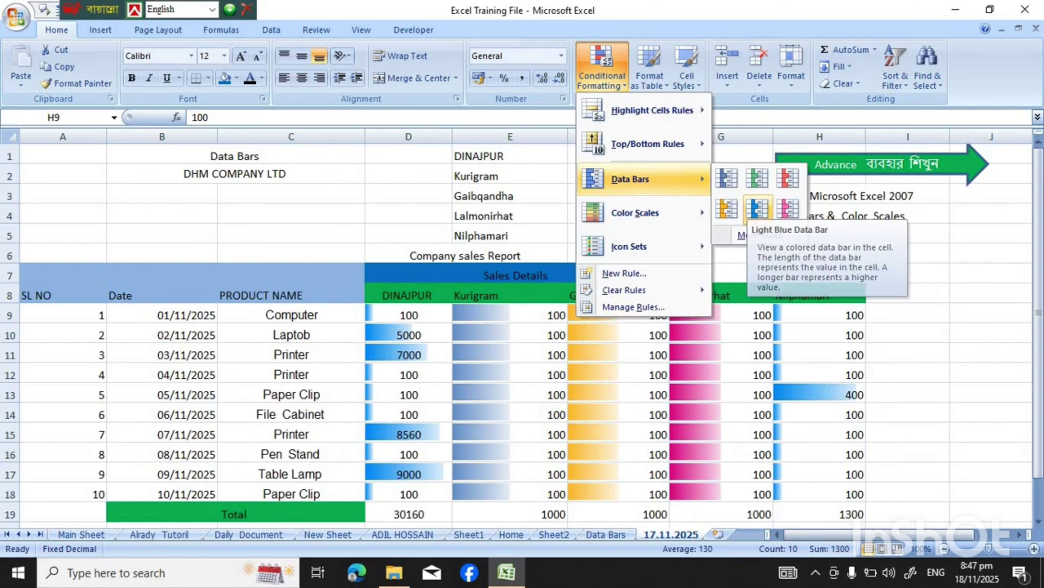
click(787, 179)
click(991, 292)
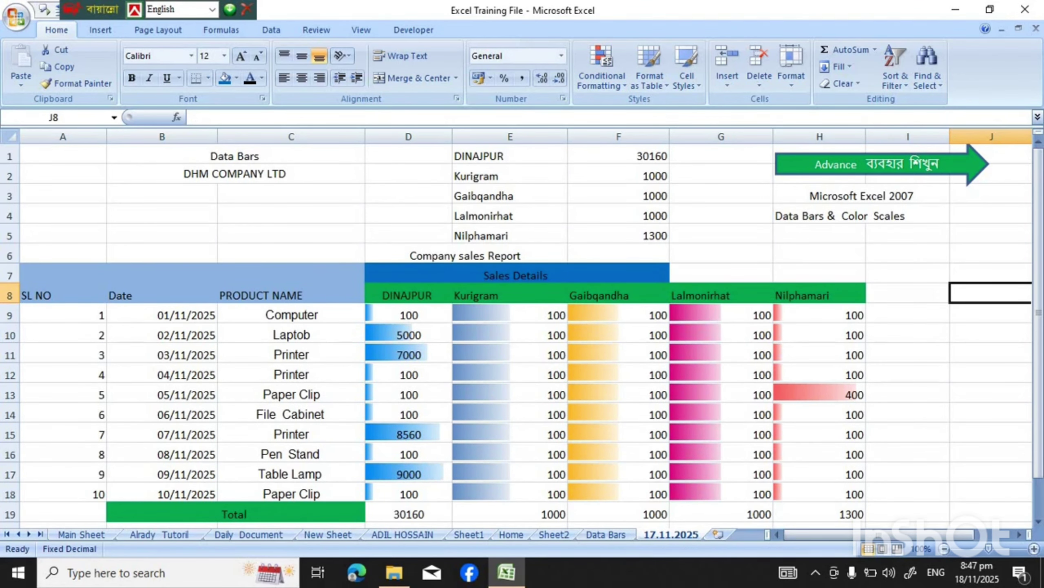
scroll(523, 329, down, 1)
scroll(522, 330, up, 1)
click(722, 314)
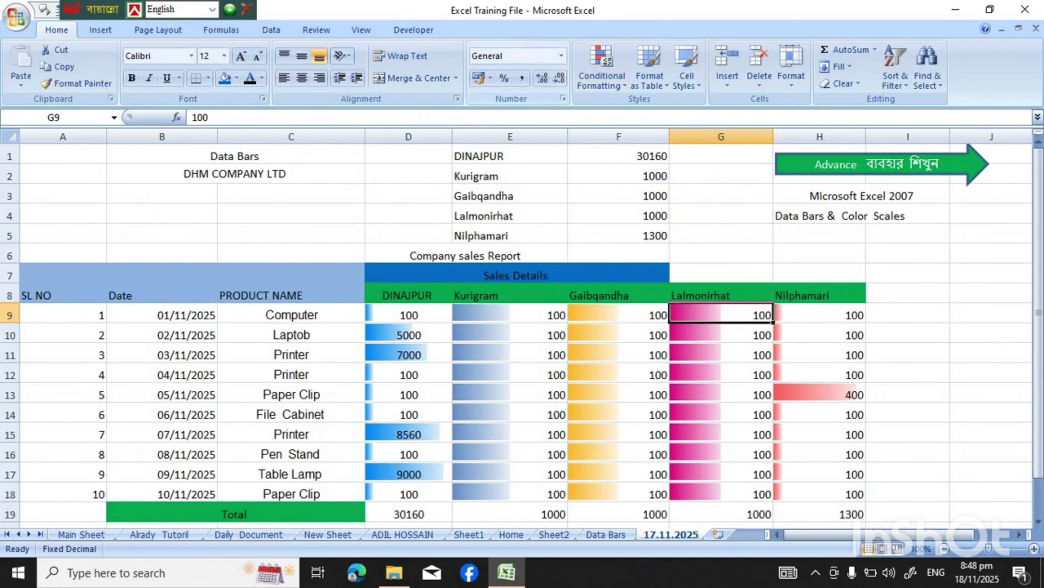
click(602, 67)
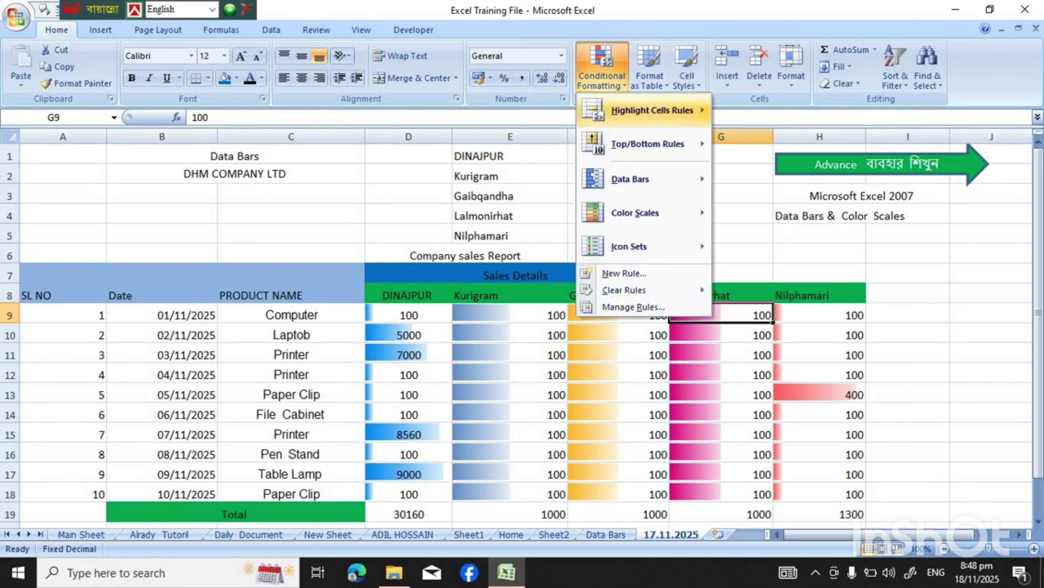
mouse_move(630, 179)
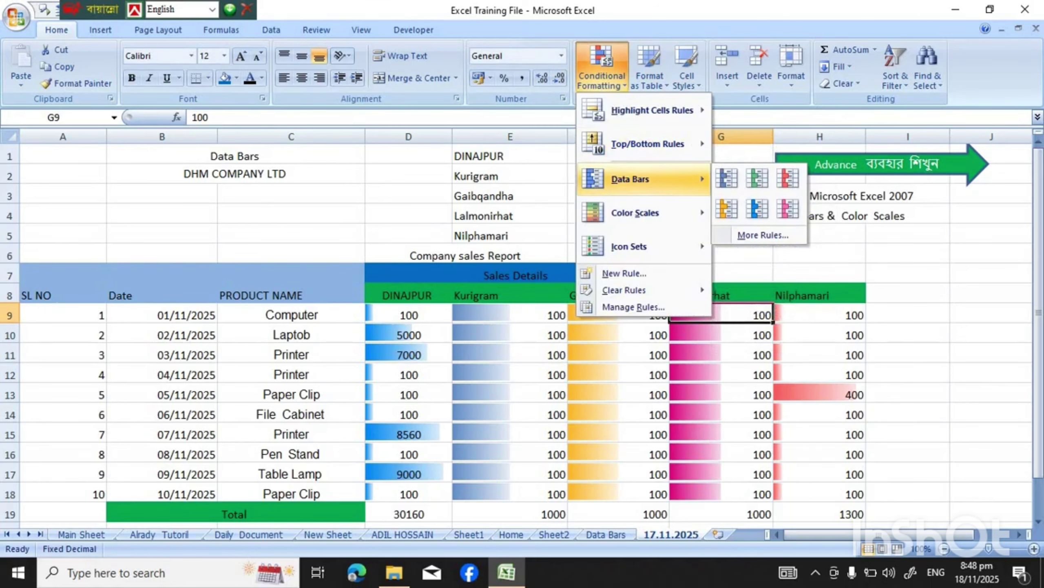
key(Escape)
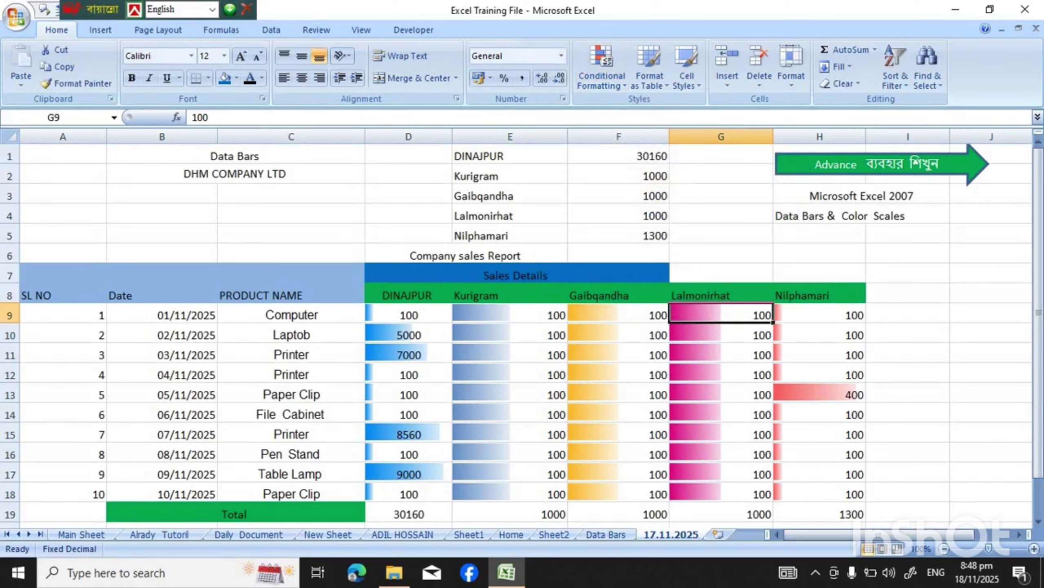
- Set the Lalmonirhat sales of the Paper Clip row in G13 to 200 and of the File Cabinet row in G14 to 300
key(Down)
key(Down)
key(Down)
key(Down)
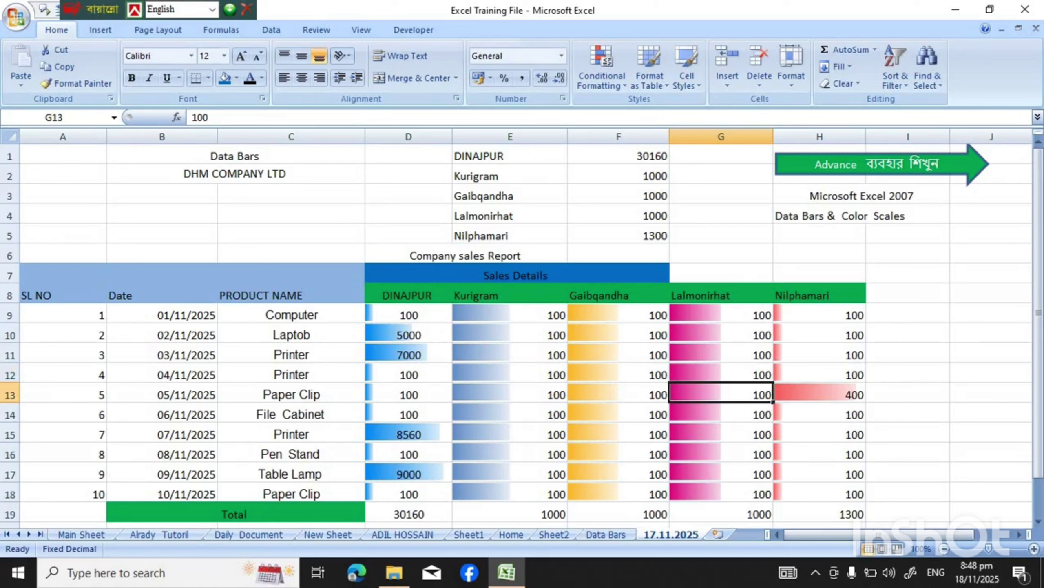
text(200)
key(Return)
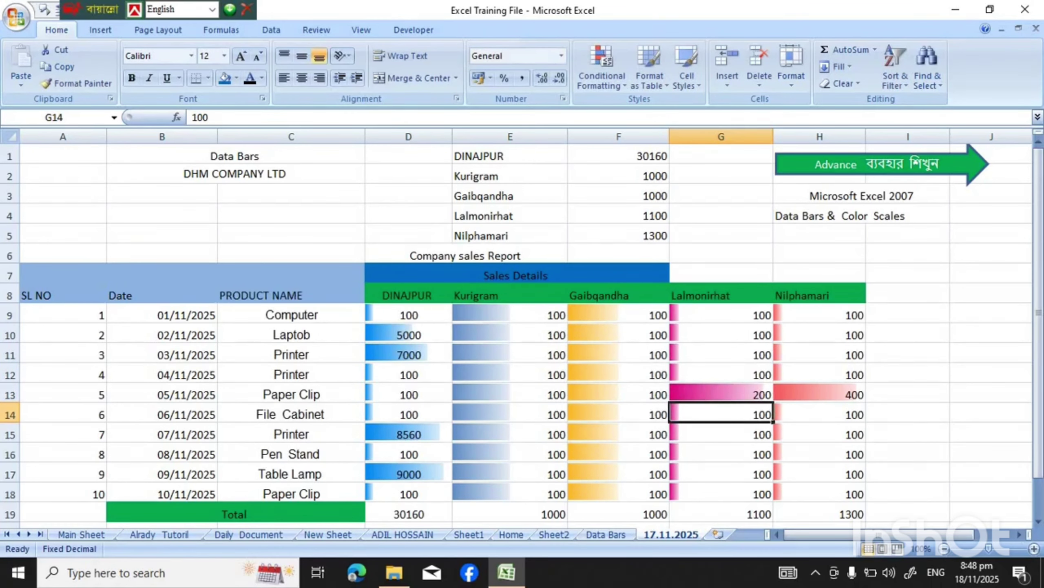
text(300)
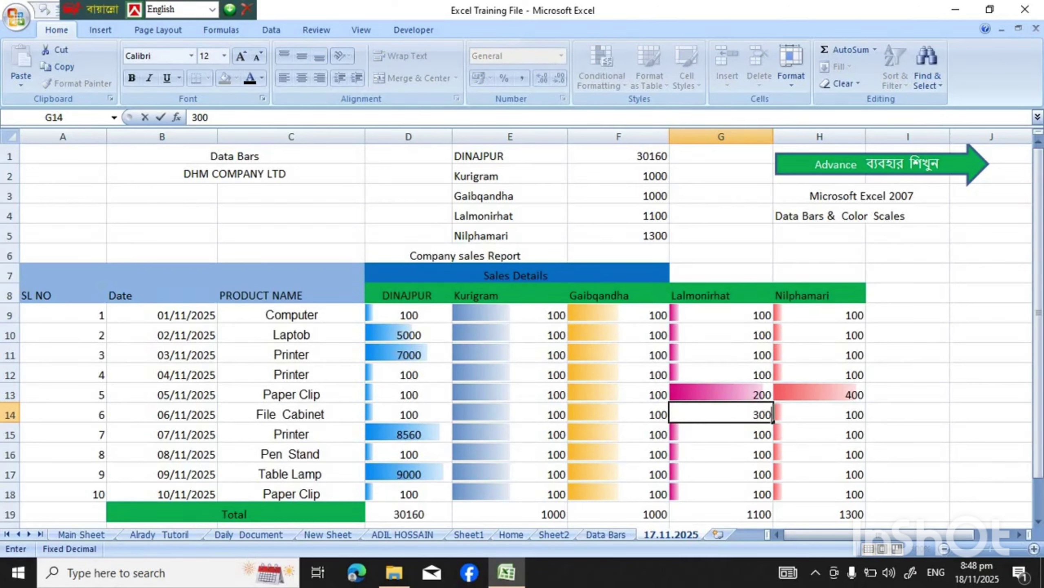
key(Return)
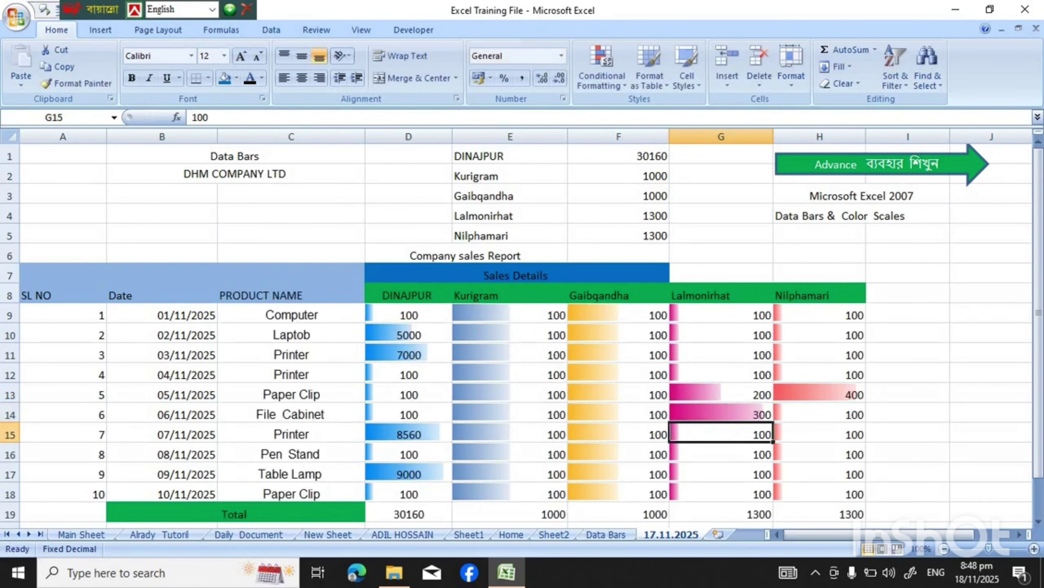
- Set the Nilphamari sales of the Computer row in H9 to 700
click(820, 314)
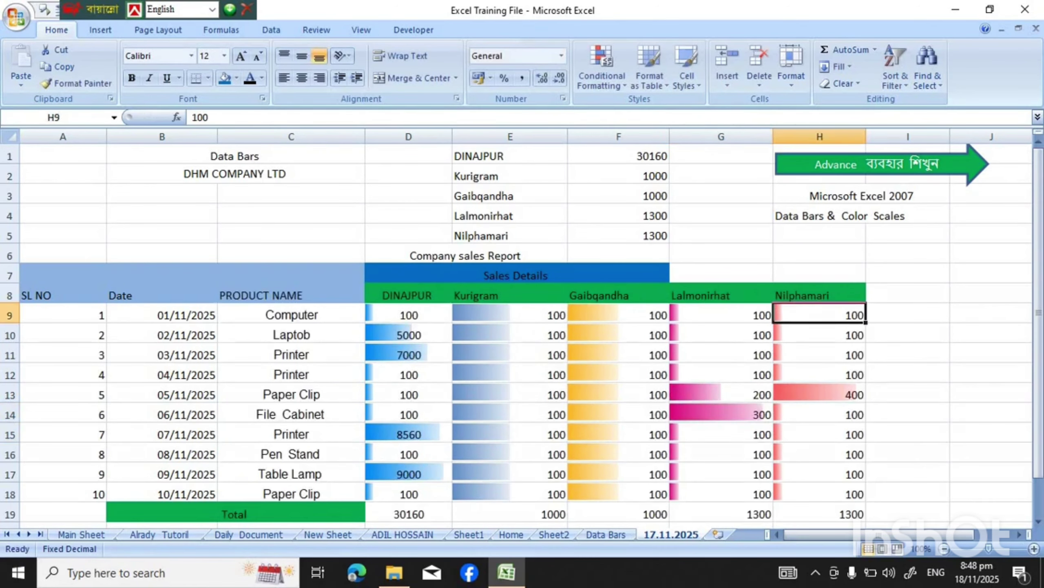
click(820, 394)
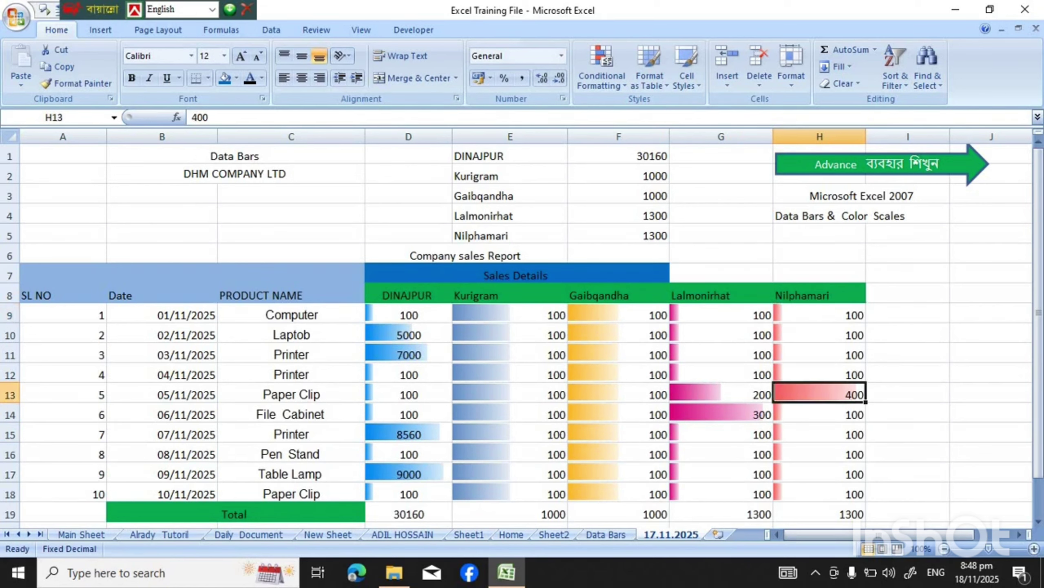
click(821, 314)
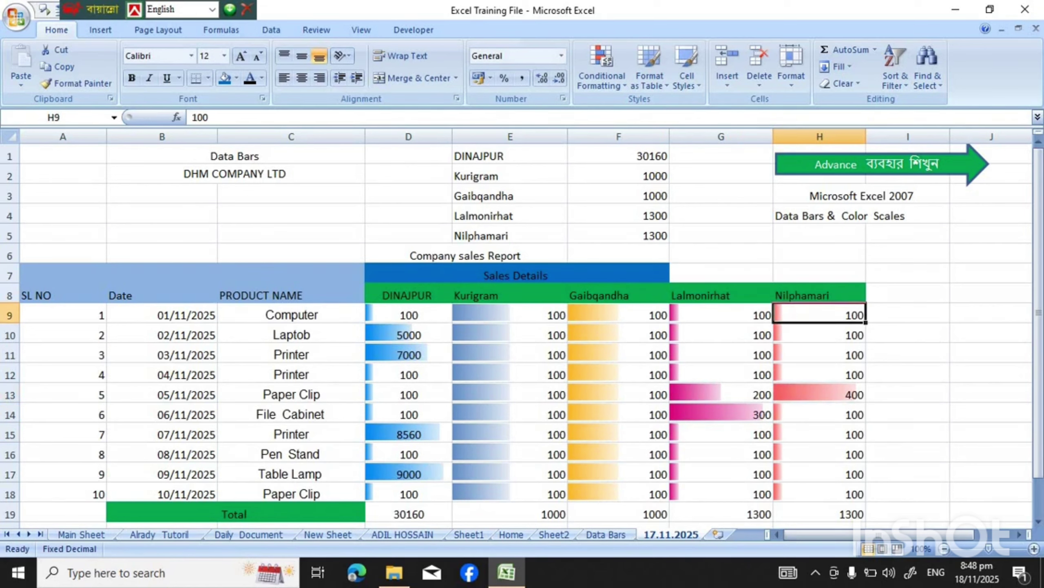
text(700)
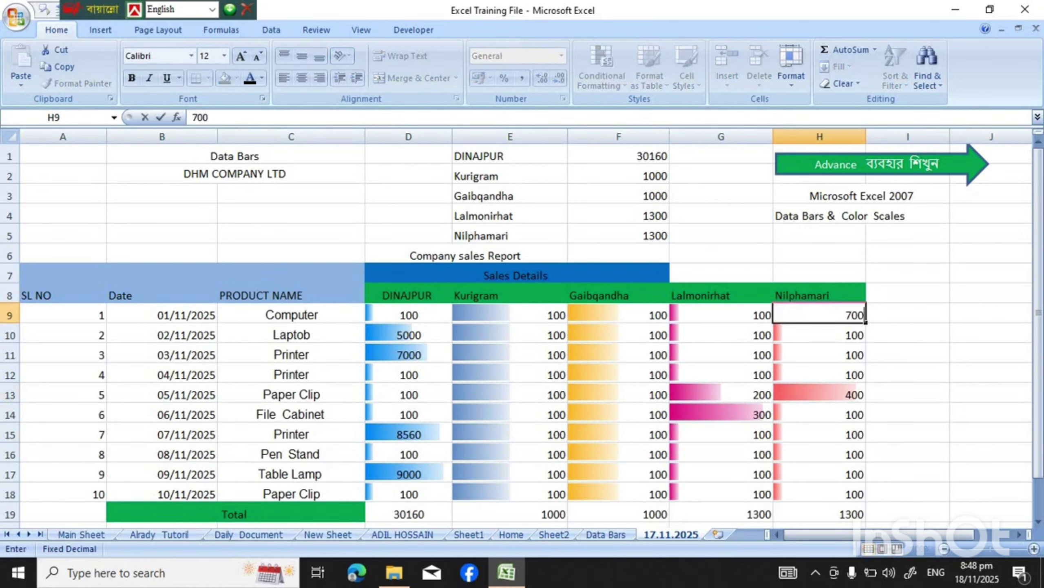
key(Return)
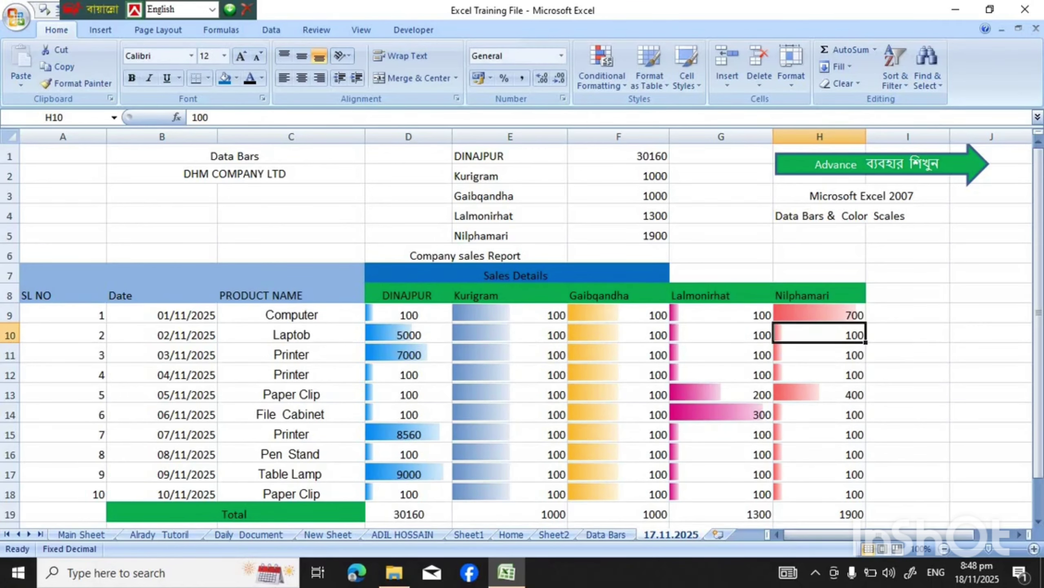
click(819, 433)
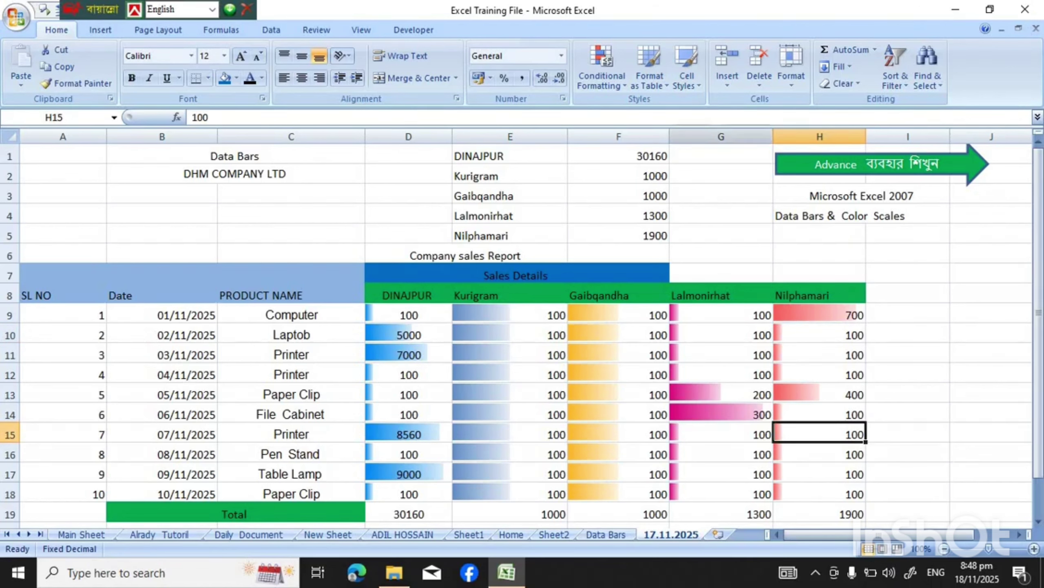
click(602, 67)
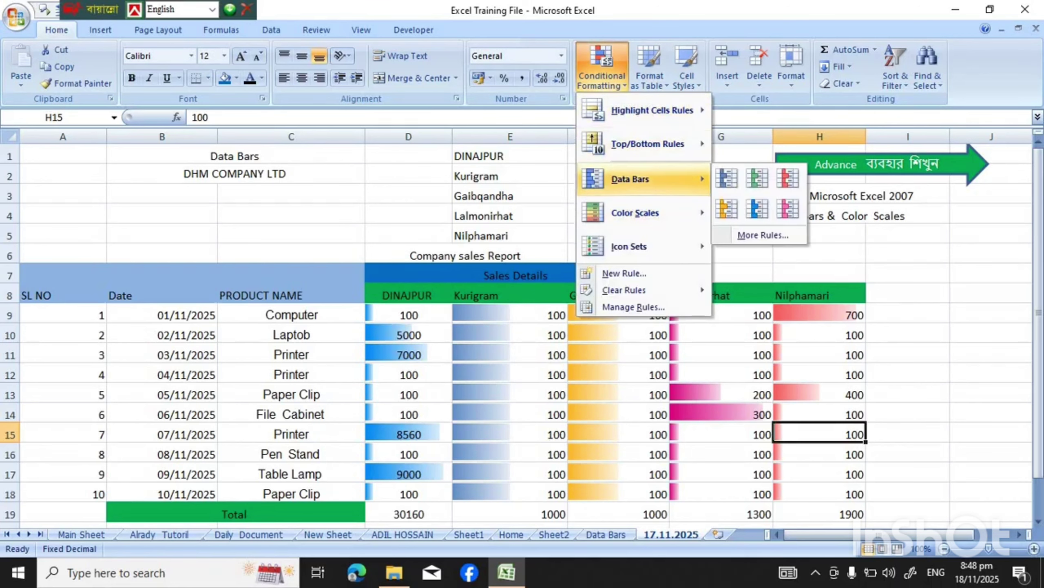
key(Escape)
scroll(522, 329, down, 2)
scroll(522, 329, up, 2)
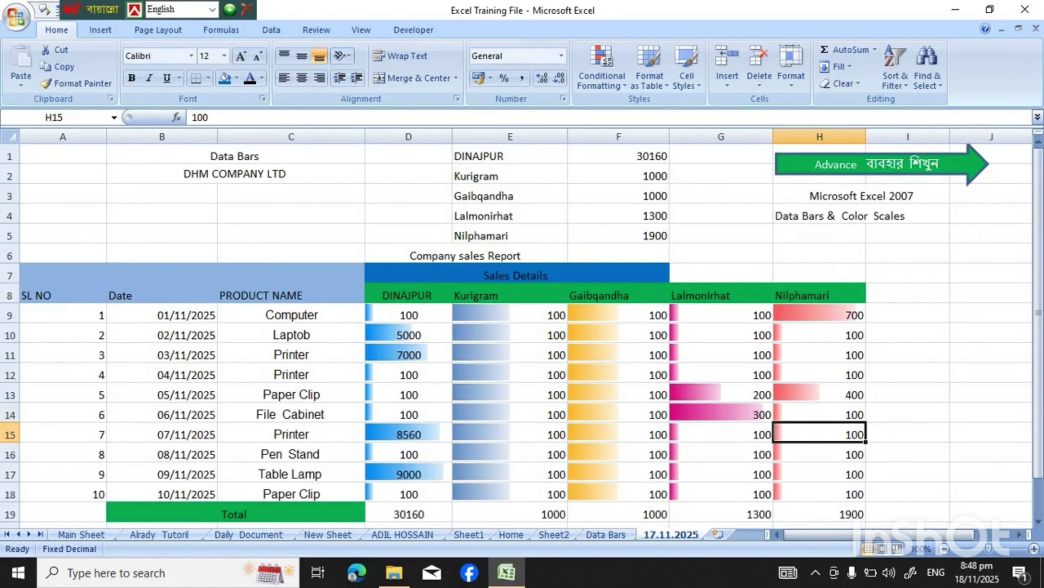
- Apply the Red - Yellow - Green Color Scale to the district totals in D19:H19 and inspect the Lalmonirhat and Nilphamari totals
drag(409, 514, 819, 514)
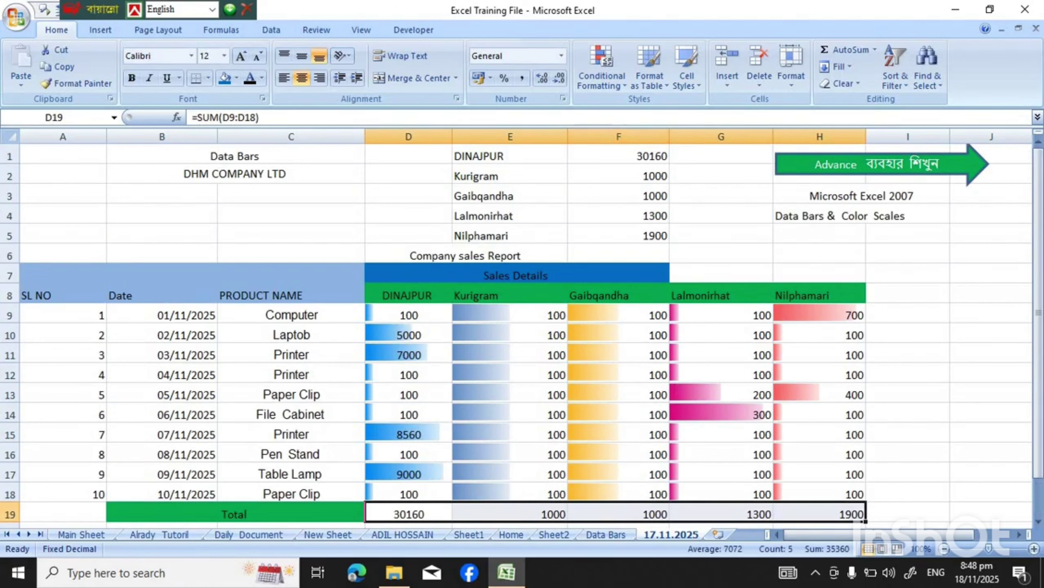
click(602, 70)
mouse_move(641, 212)
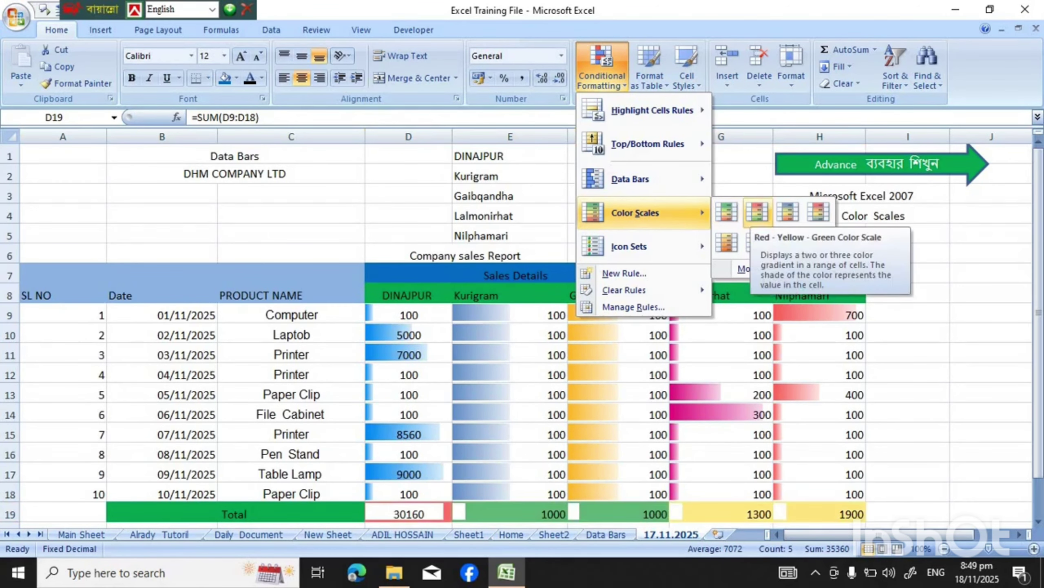
click(758, 212)
scroll(526, 330, down, 3)
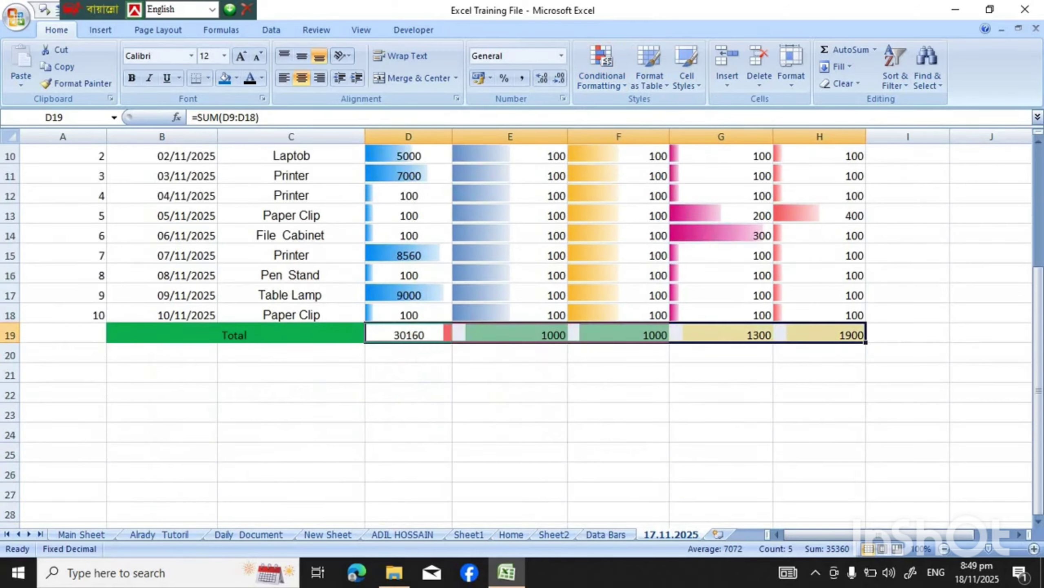
scroll(526, 330, up, 3)
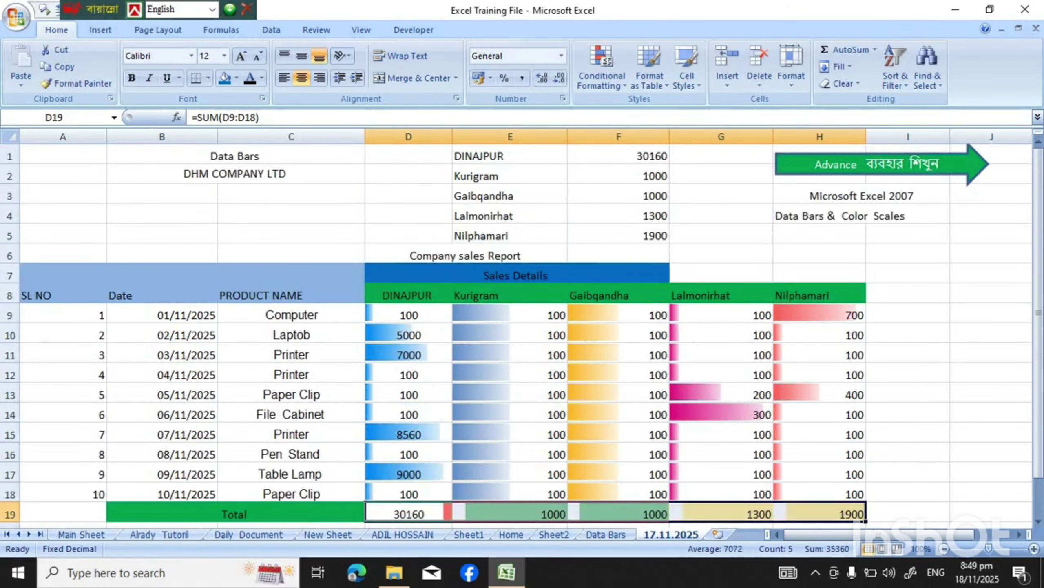
click(721, 513)
click(819, 514)
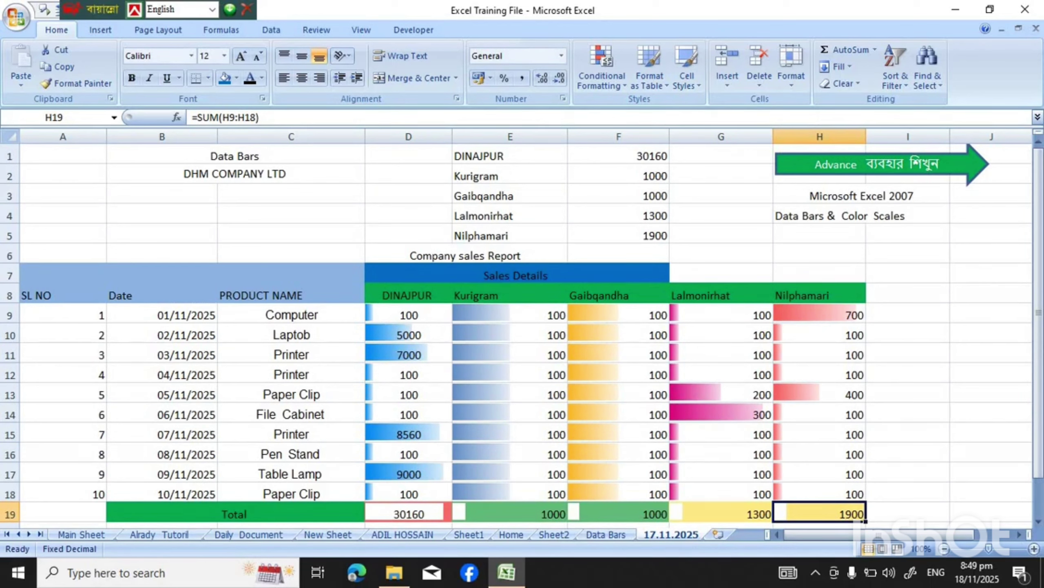
- Check the Lalmonirhat and Gaibqandha totals, and set the Kurigram sales of the Computer row in E9 to 0
click(721, 513)
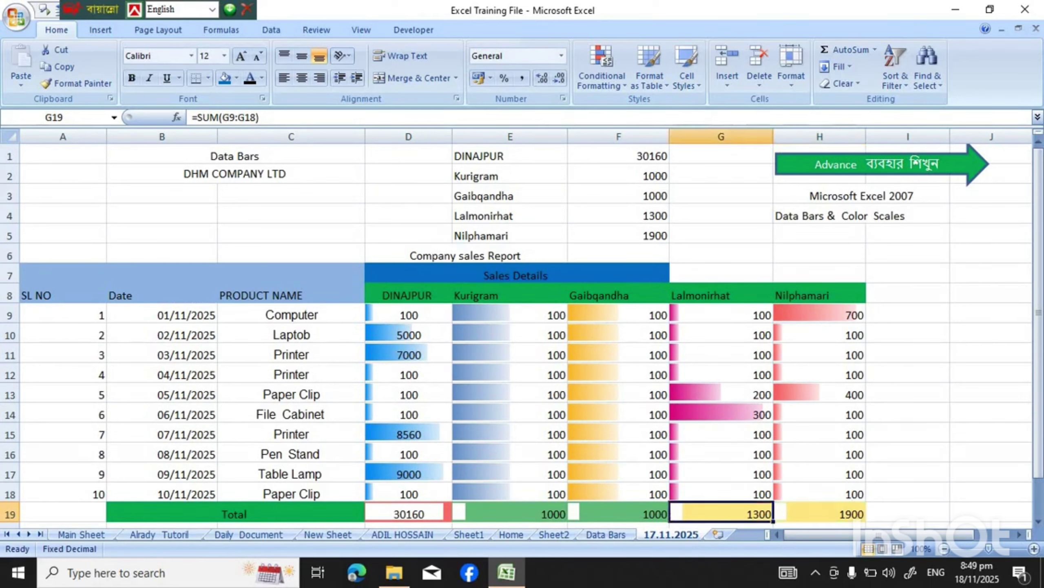
click(618, 514)
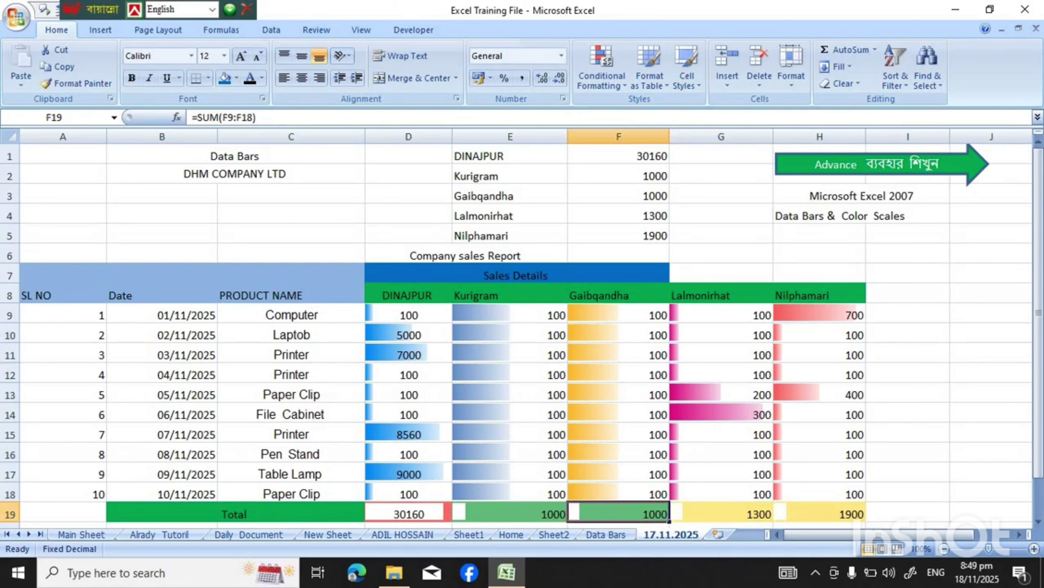
click(509, 314)
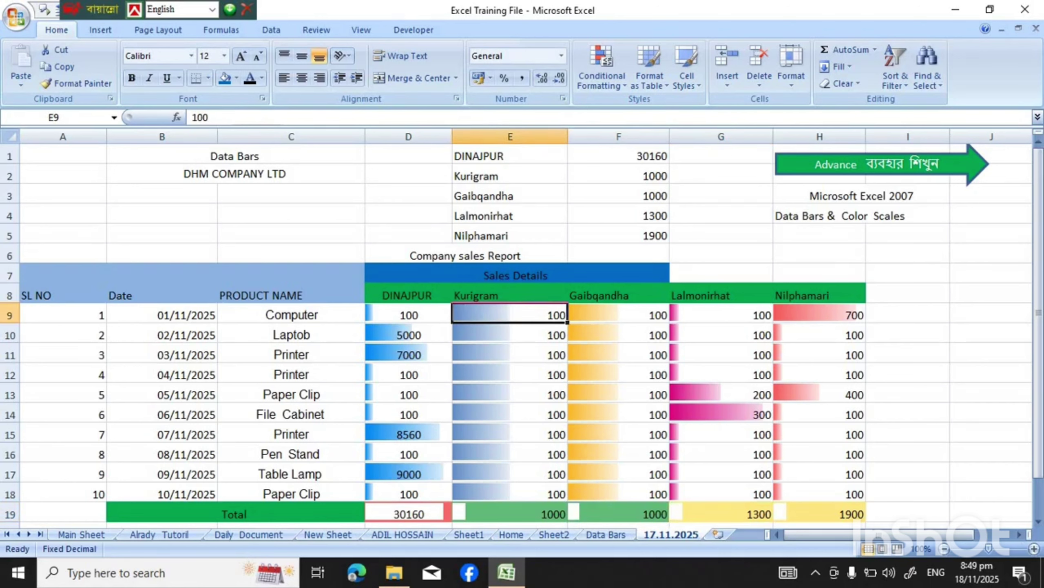
key(BackSpace)
text(0)
click(908, 354)
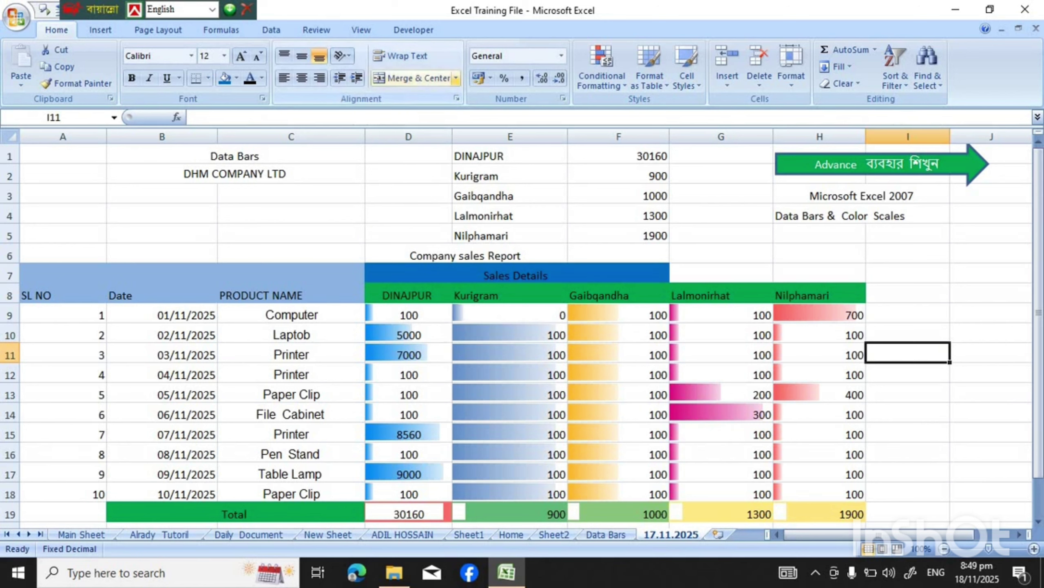
- Fill the Microsoft Excel 2007 heading in H3 with the standard blue color
click(861, 194)
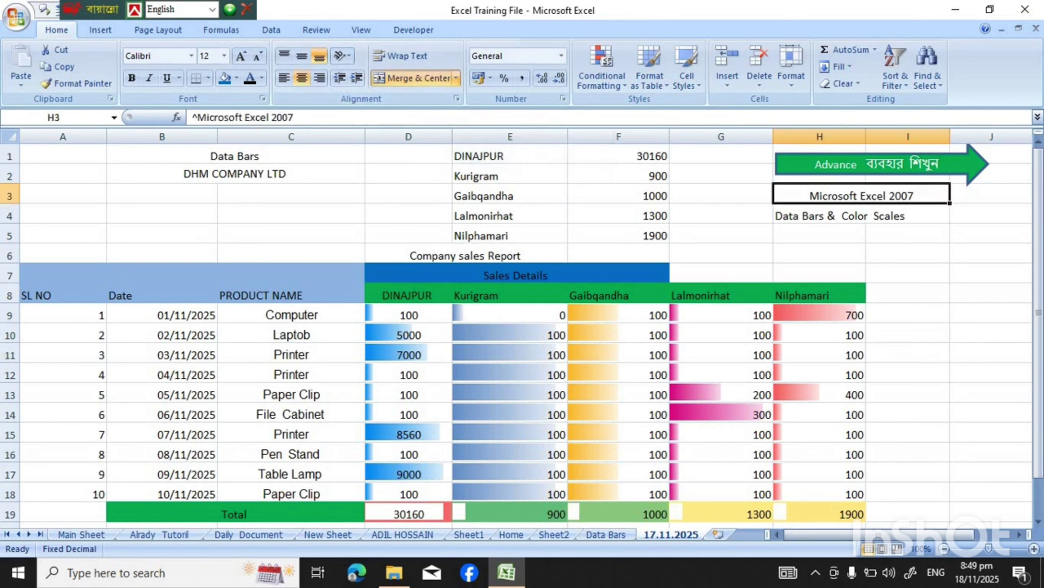
click(236, 78)
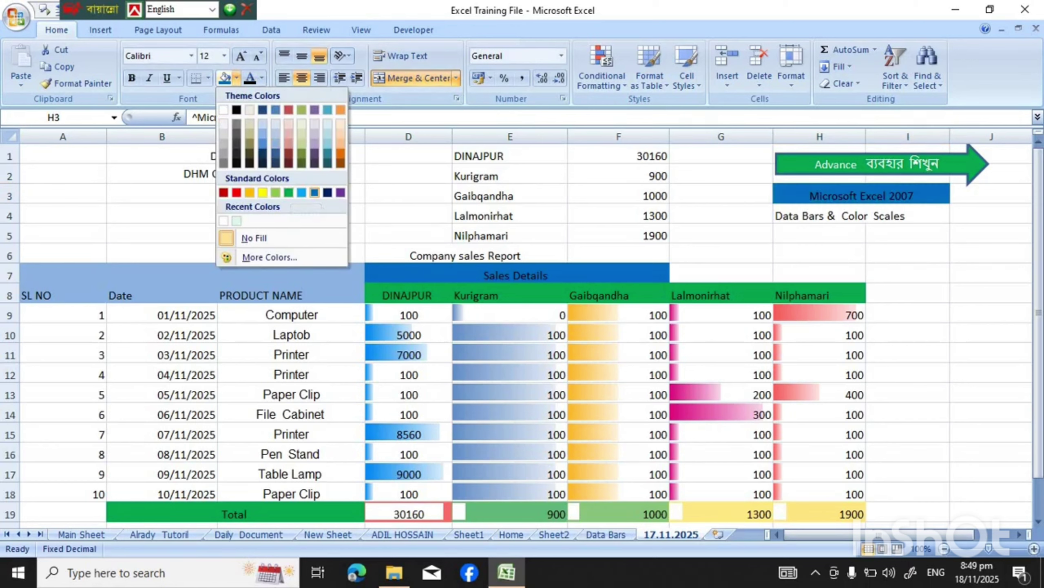
click(315, 192)
- Merge and center the Data Bars & Color Scales heading across H4:I4 and fill it with yellow
click(820, 215)
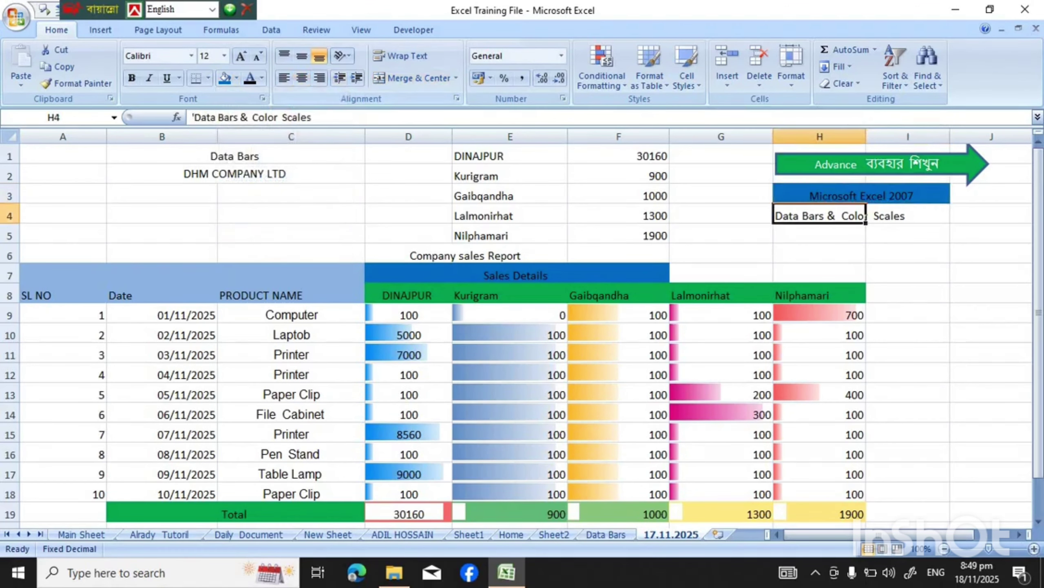
drag(820, 215, 908, 215)
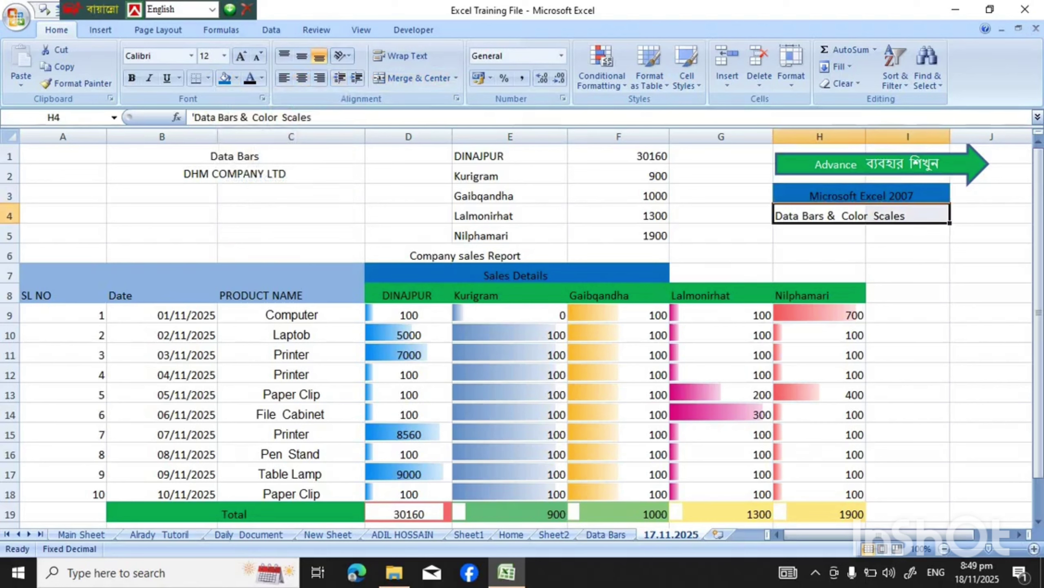
click(415, 78)
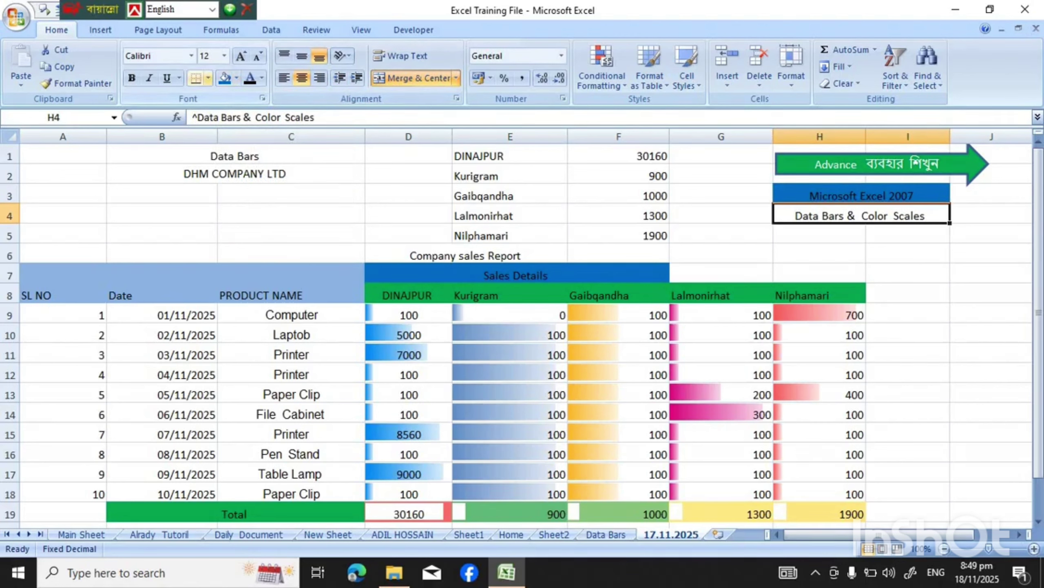
click(236, 78)
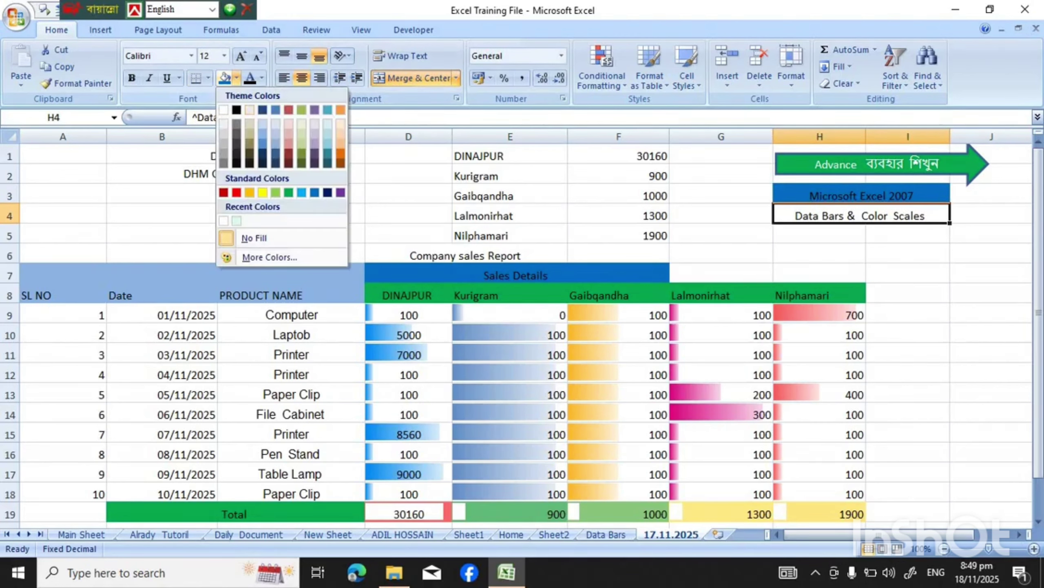
click(263, 192)
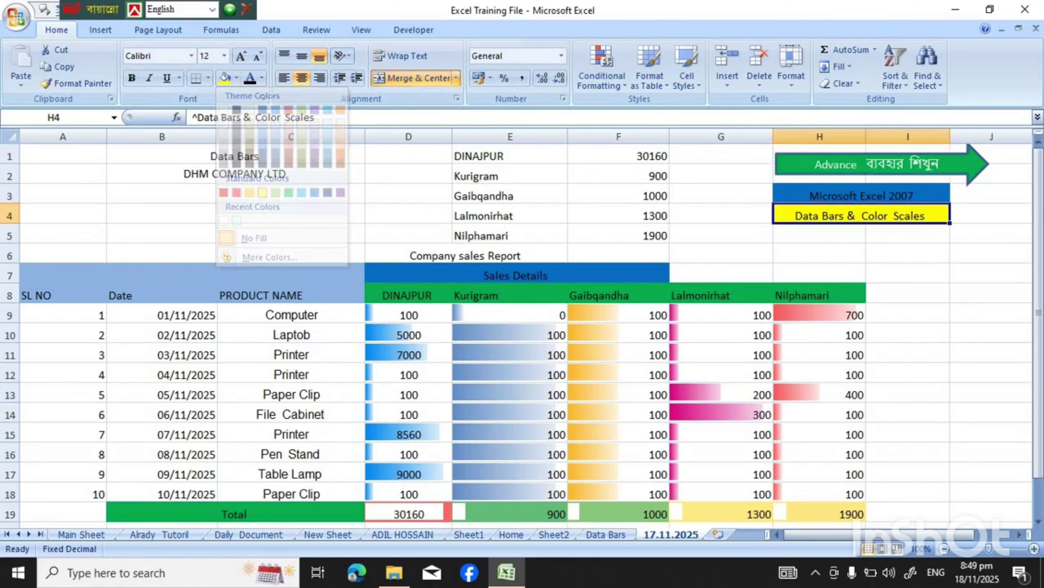
click(990, 293)
scroll(990, 293, down, 2)
scroll(991, 292, up, 2)
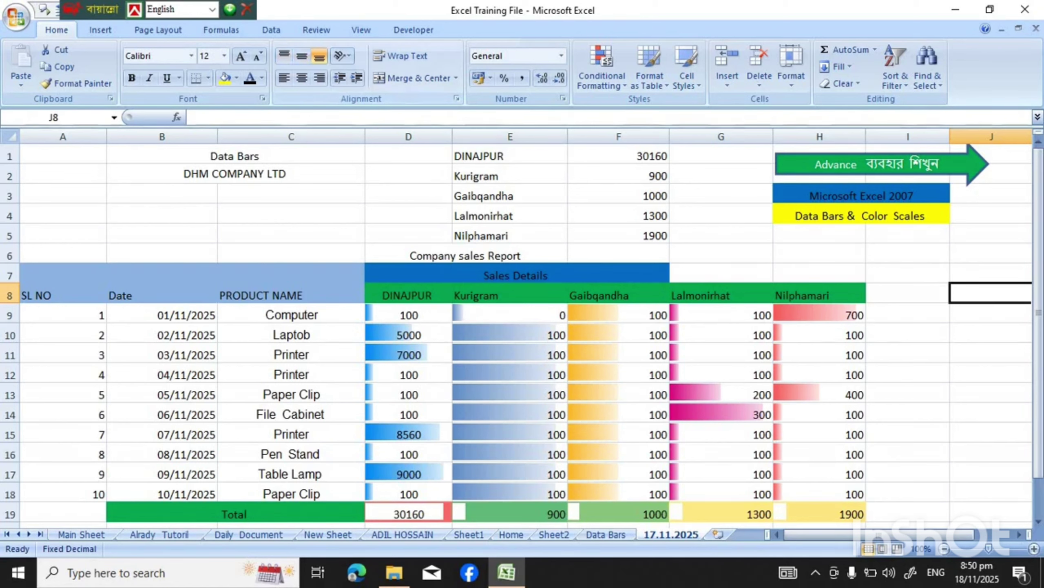
- Apply a green-yellow color scale to the district totals summary in F1:F5
drag(619, 156, 619, 235)
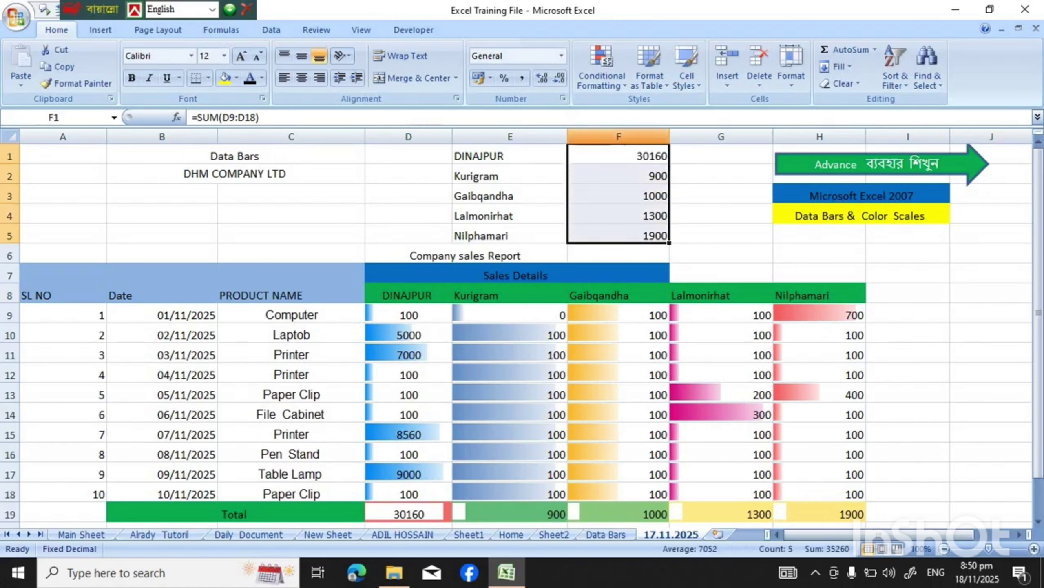
click(602, 67)
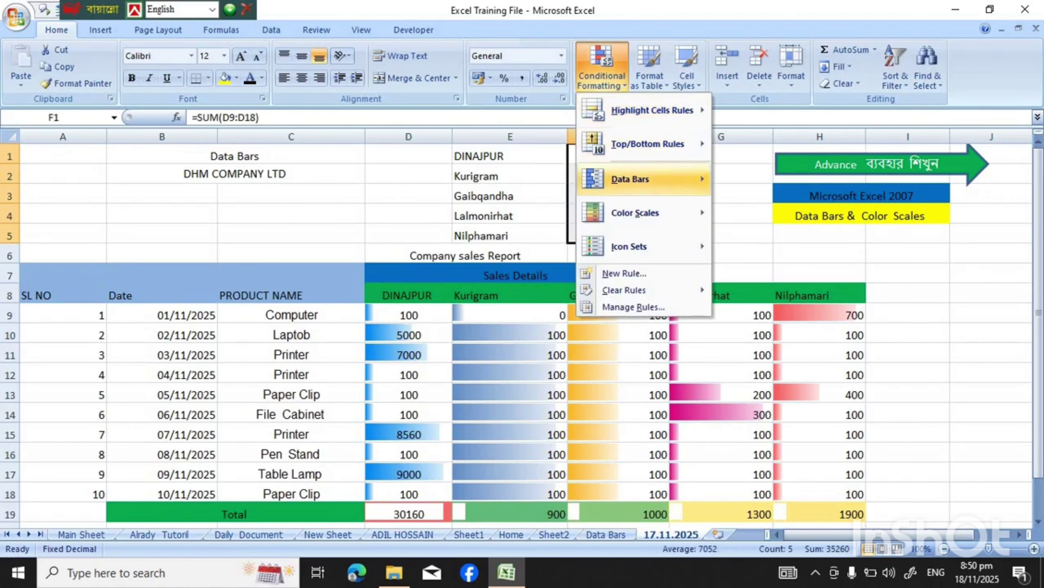
mouse_move(636, 178)
mouse_move(635, 212)
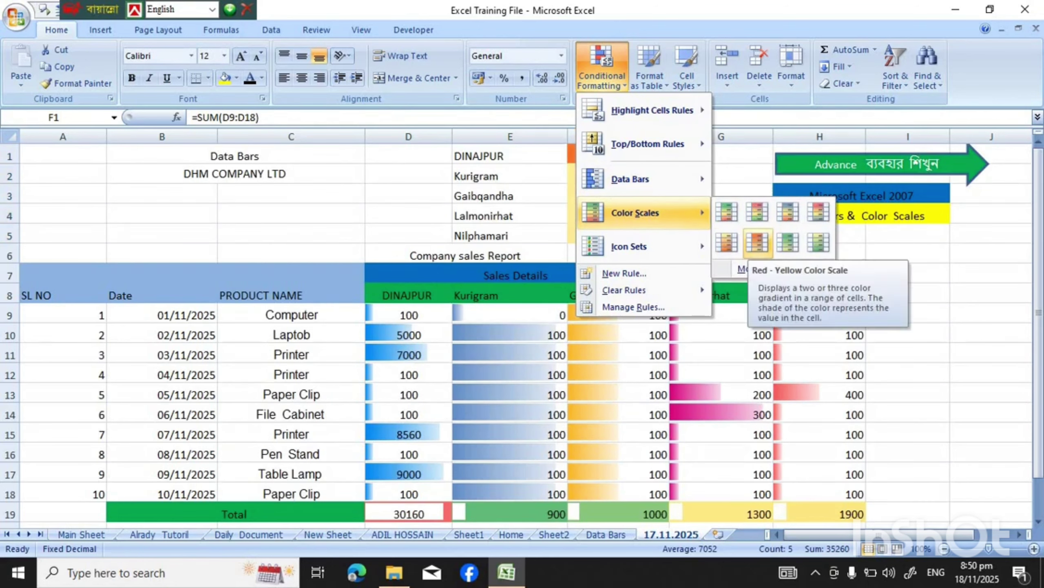
click(787, 243)
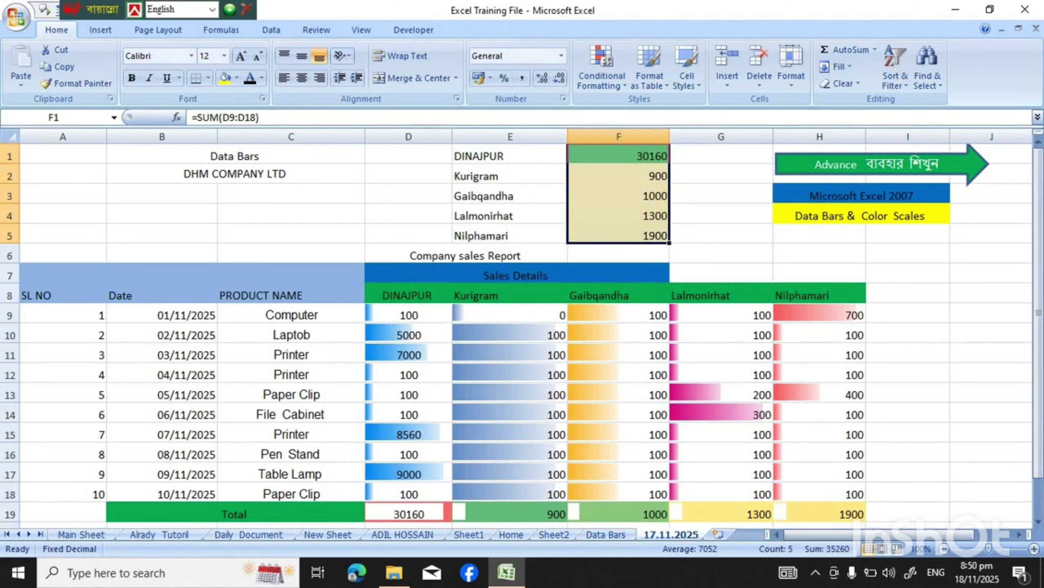
- Change the color scale of the district totals summary in F1:F5 to Red - Yellow
click(602, 65)
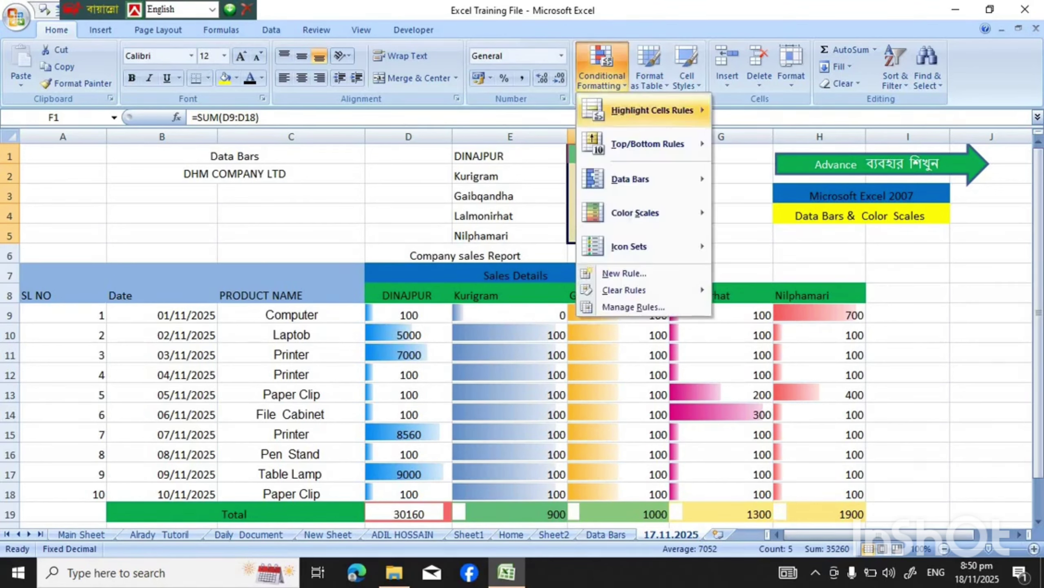
mouse_move(641, 213)
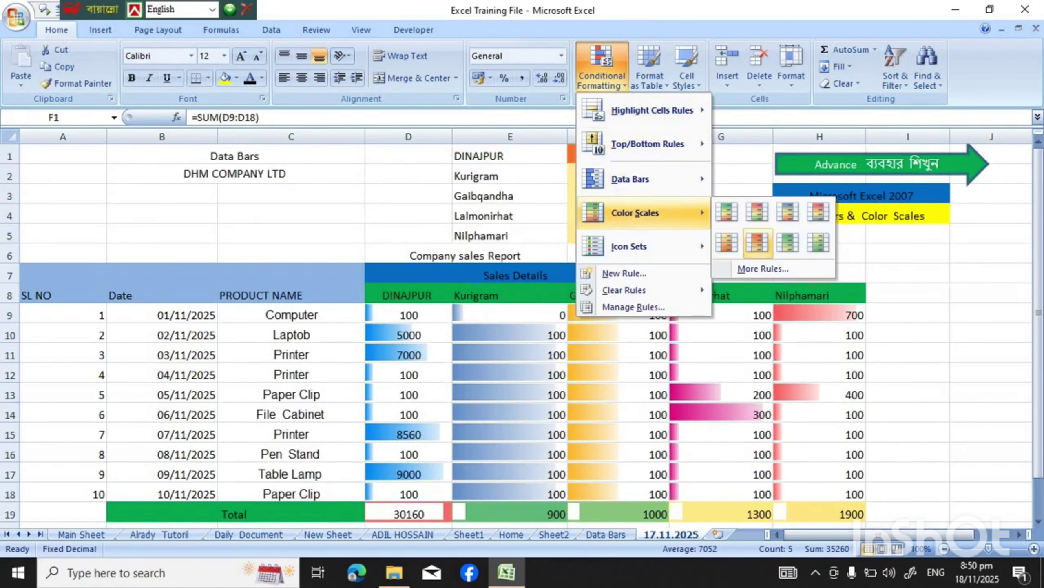
click(726, 241)
click(819, 273)
click(990, 332)
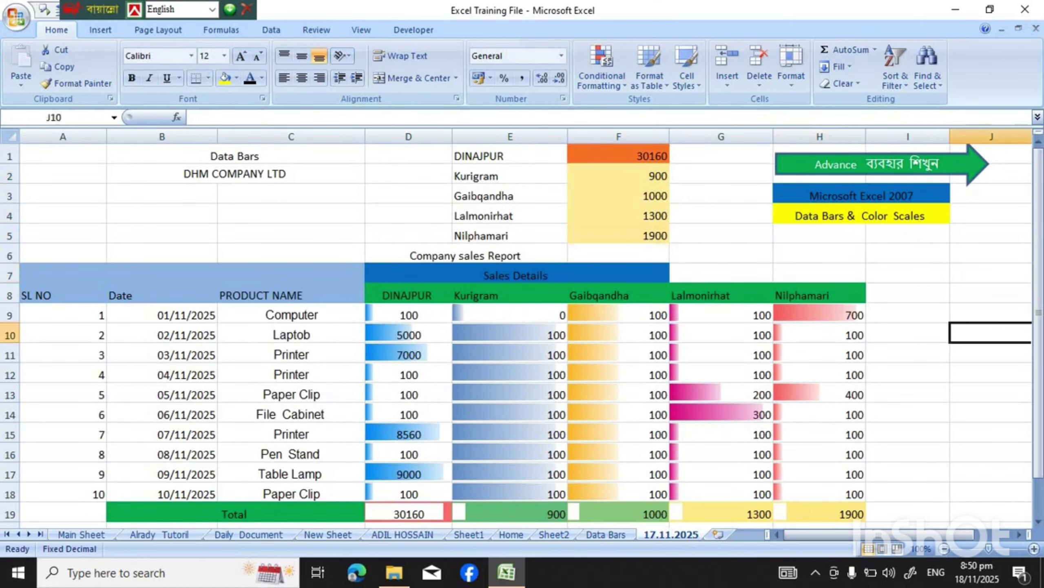